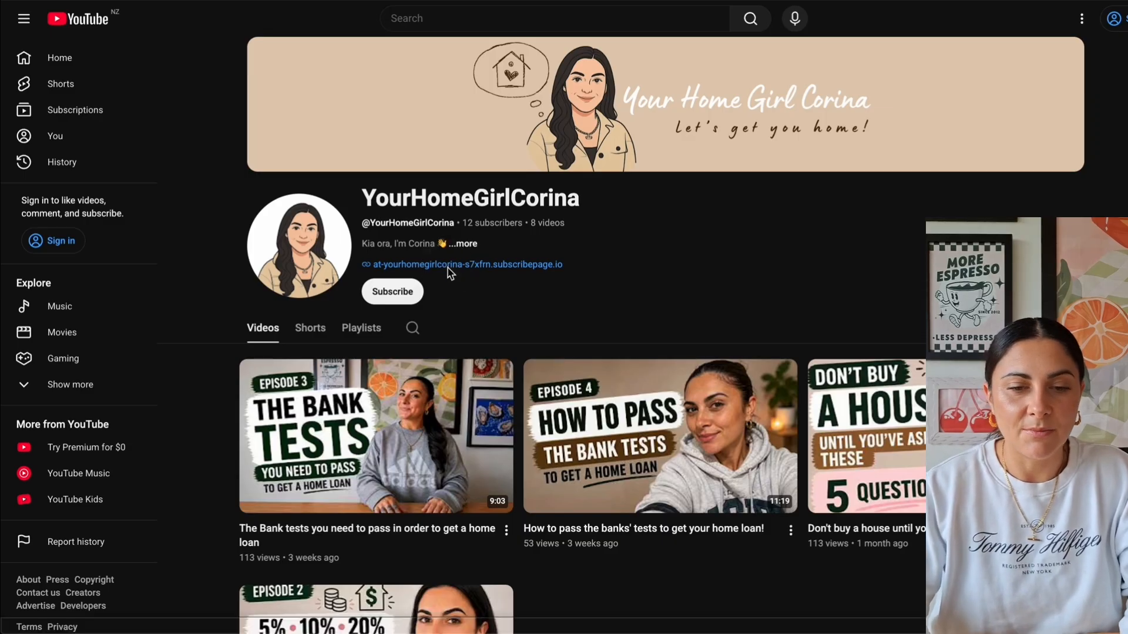
# - Open the channel's linked sign-up page and submit the Free Resource Hub form with the first name and email address
pyautogui.click(447, 268)
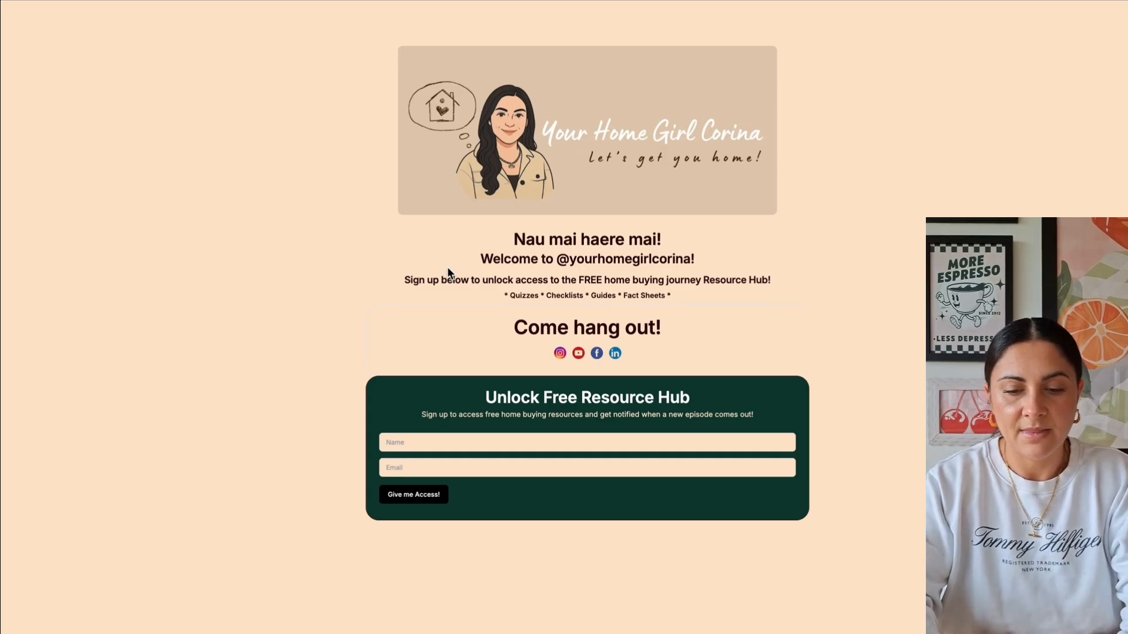
pyautogui.click(462, 446)
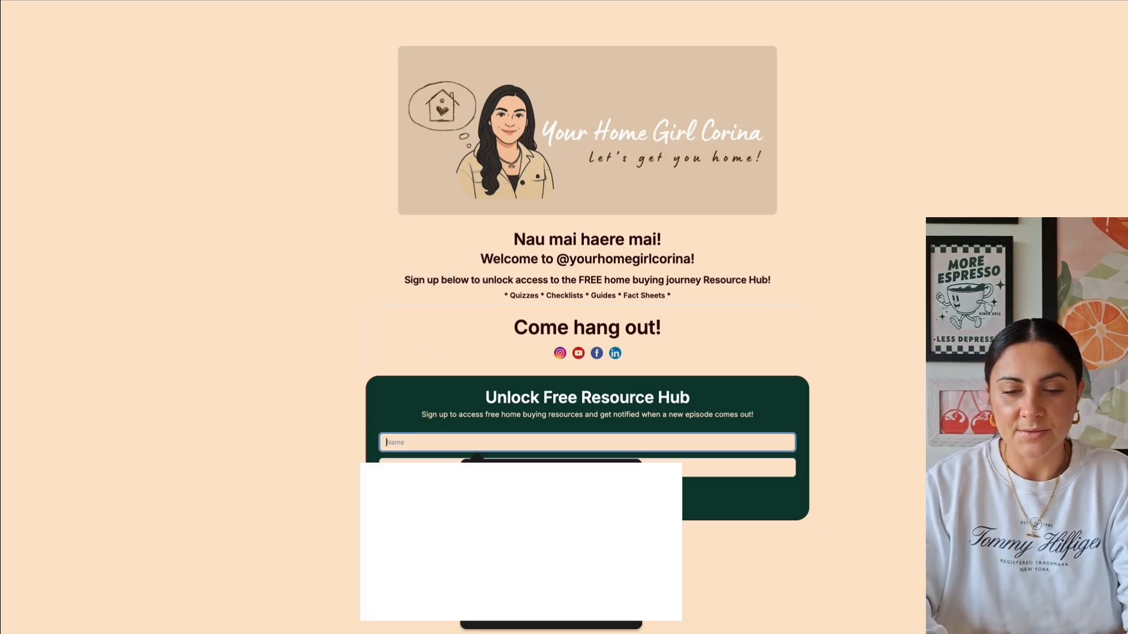
pyautogui.write('Corina')
pyautogui.press('Tab')
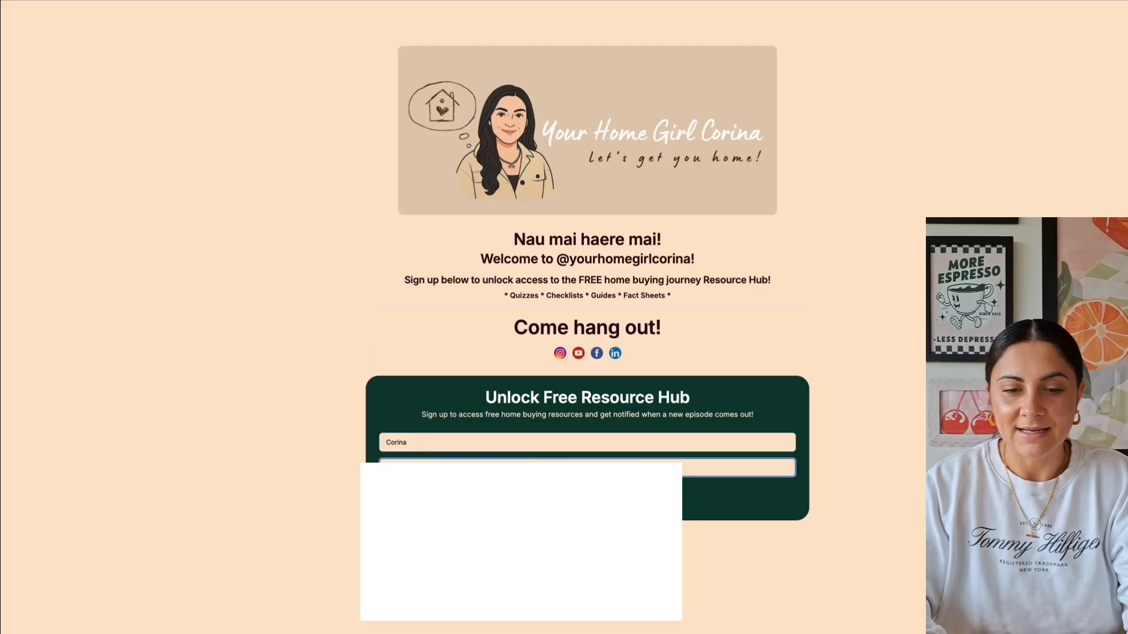
pyautogui.press('Down')
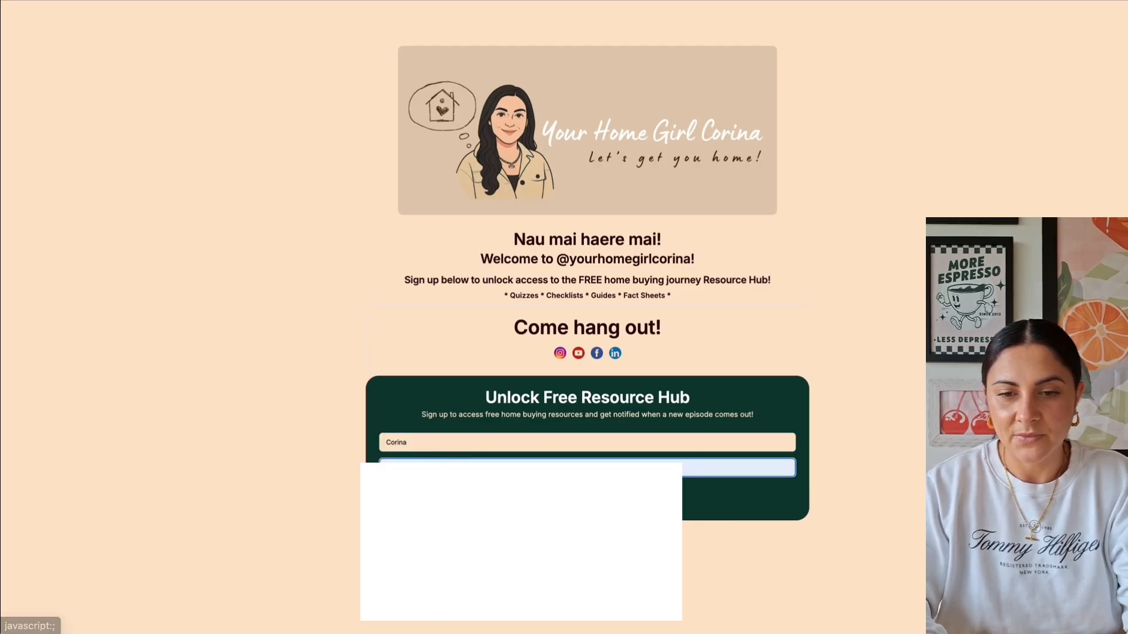
pyautogui.click(587, 496)
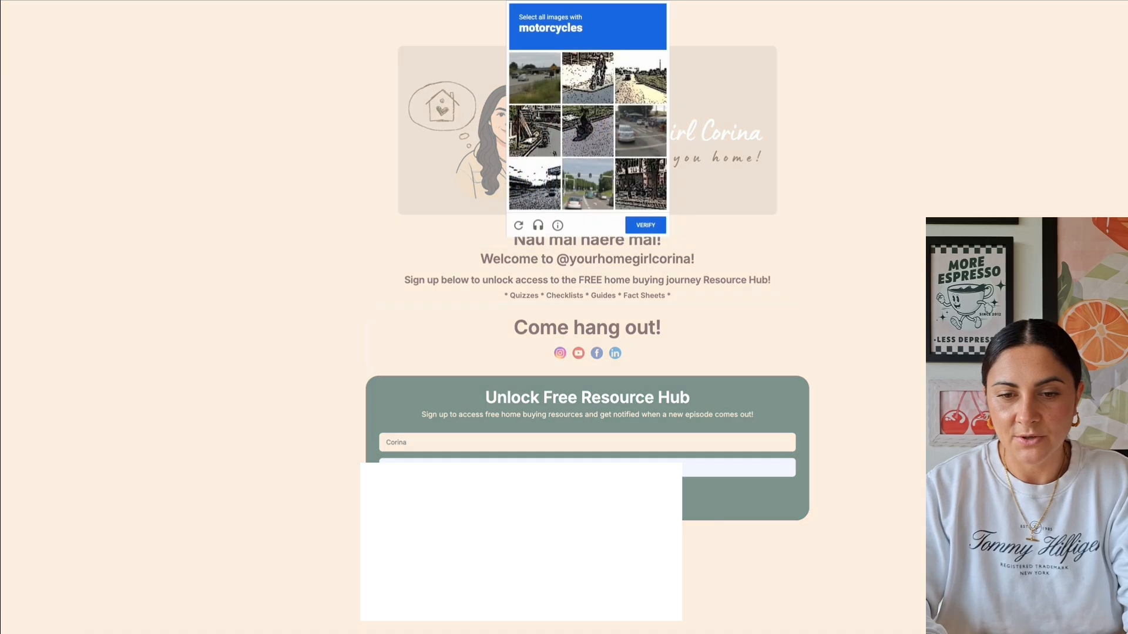
# - Complete the image verification by selecting all the pictures with motorcycles
pyautogui.click(586, 82)
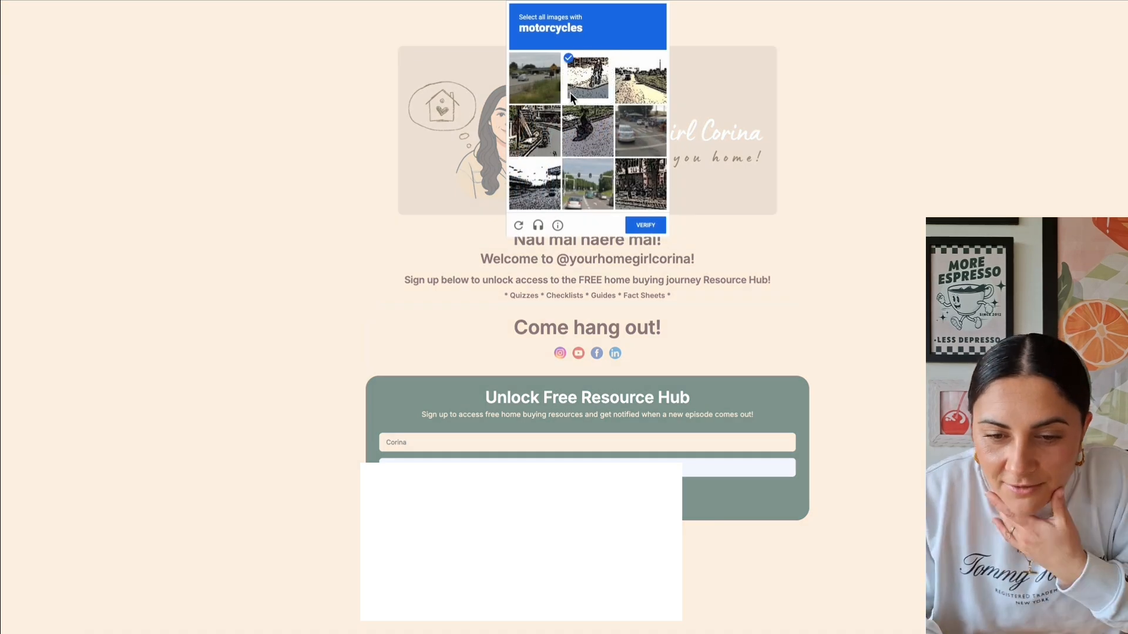
pyautogui.click(543, 130)
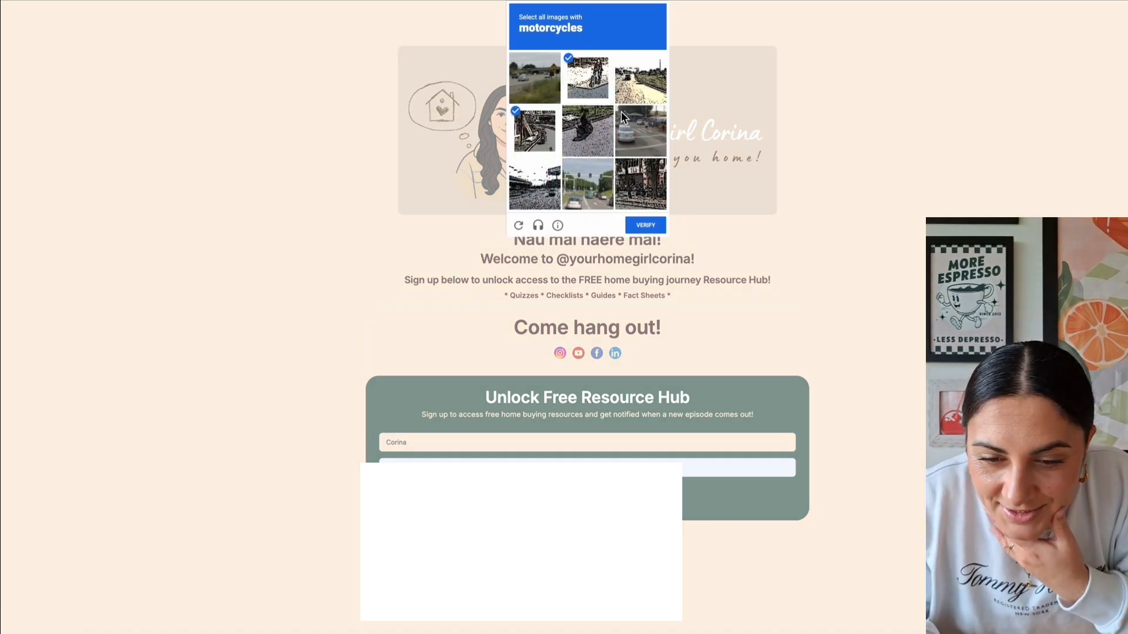
pyautogui.click(646, 226)
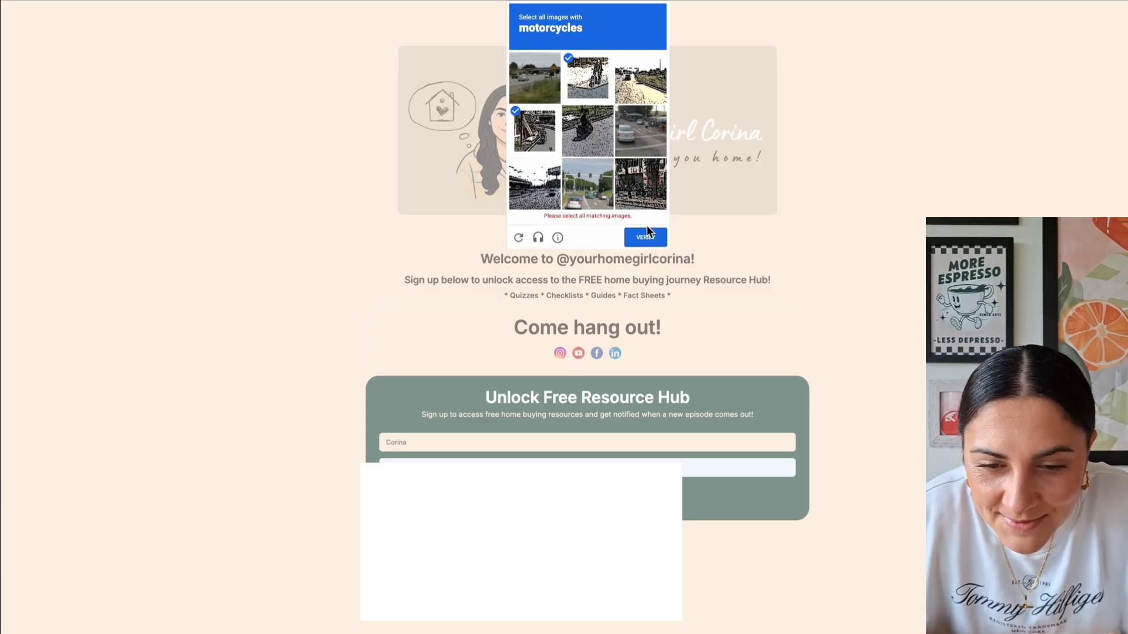
pyautogui.click(573, 136)
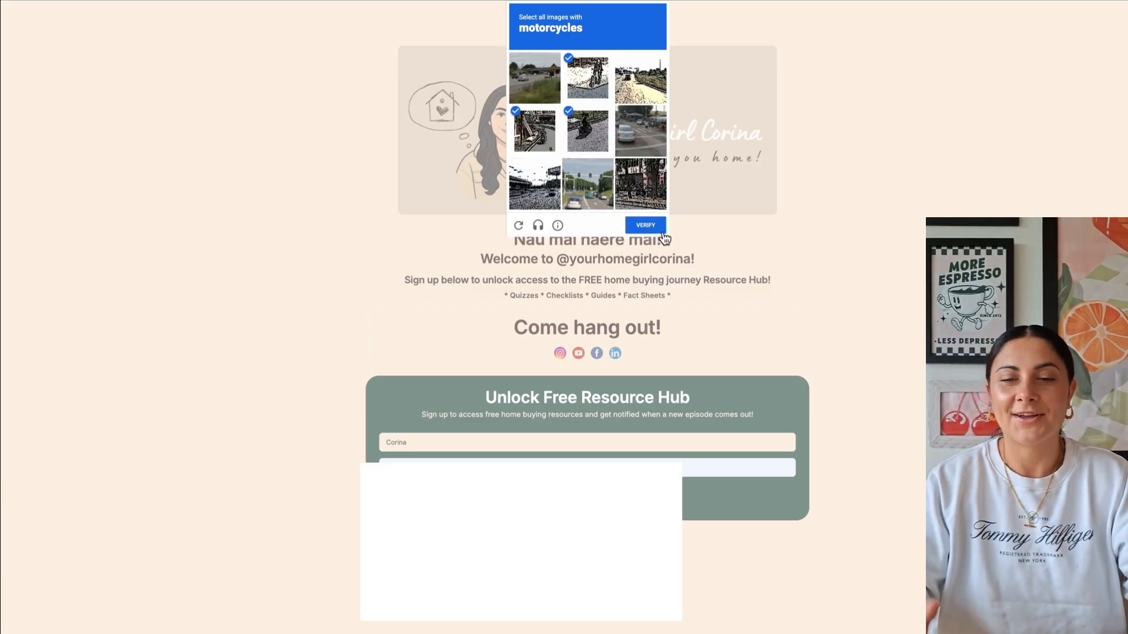
pyautogui.click(645, 225)
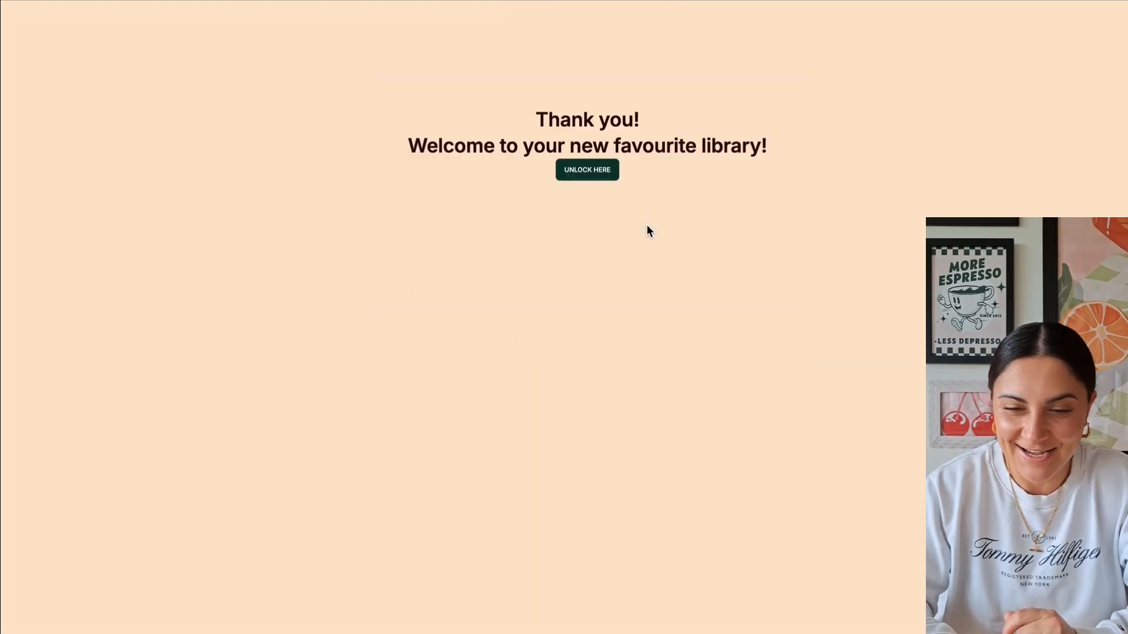
# - Unlock the Free Resource Library and save the Budget & Financial Overview calculator to the Desktop
pyautogui.click(586, 171)
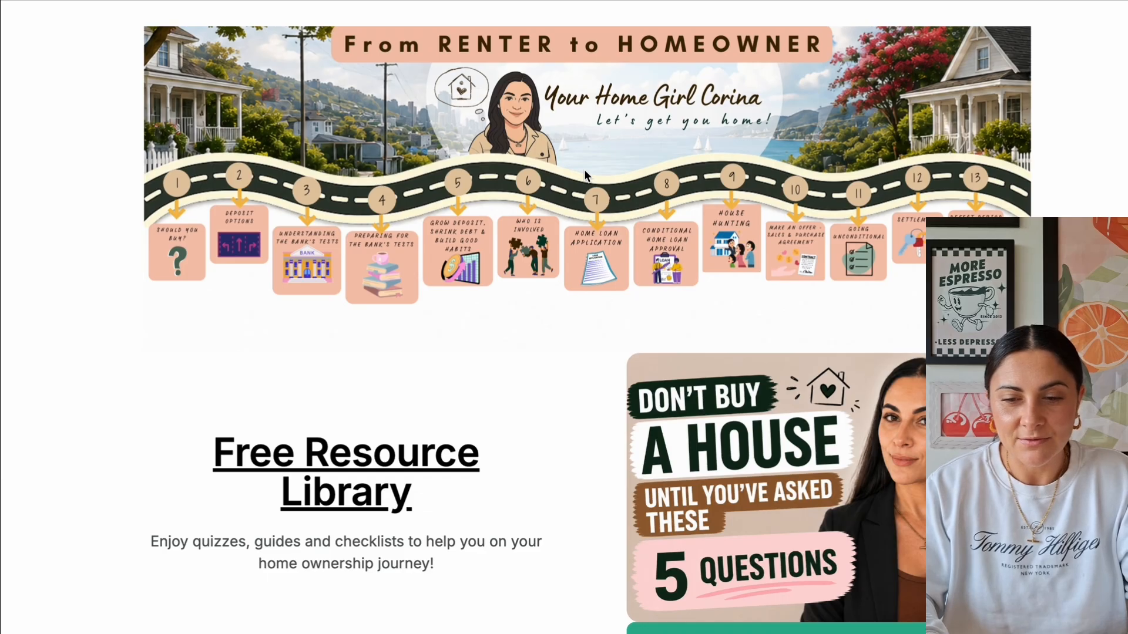
pyautogui.scroll(-10, 544, 241)
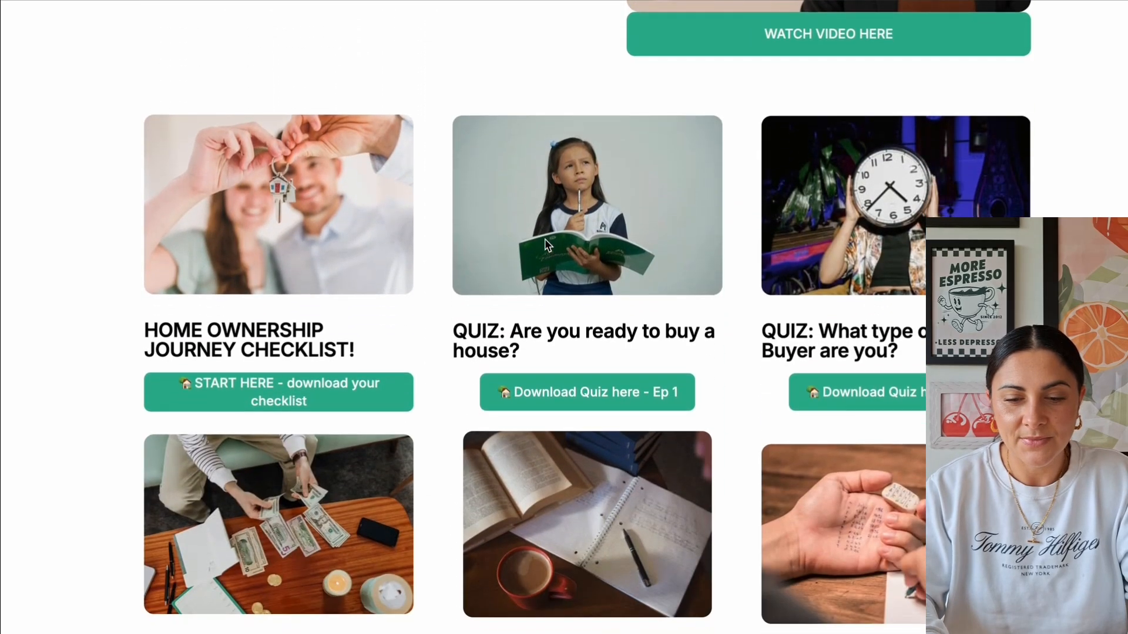
pyautogui.scroll(-3, 545, 238)
pyautogui.scroll(-1, 541, 249)
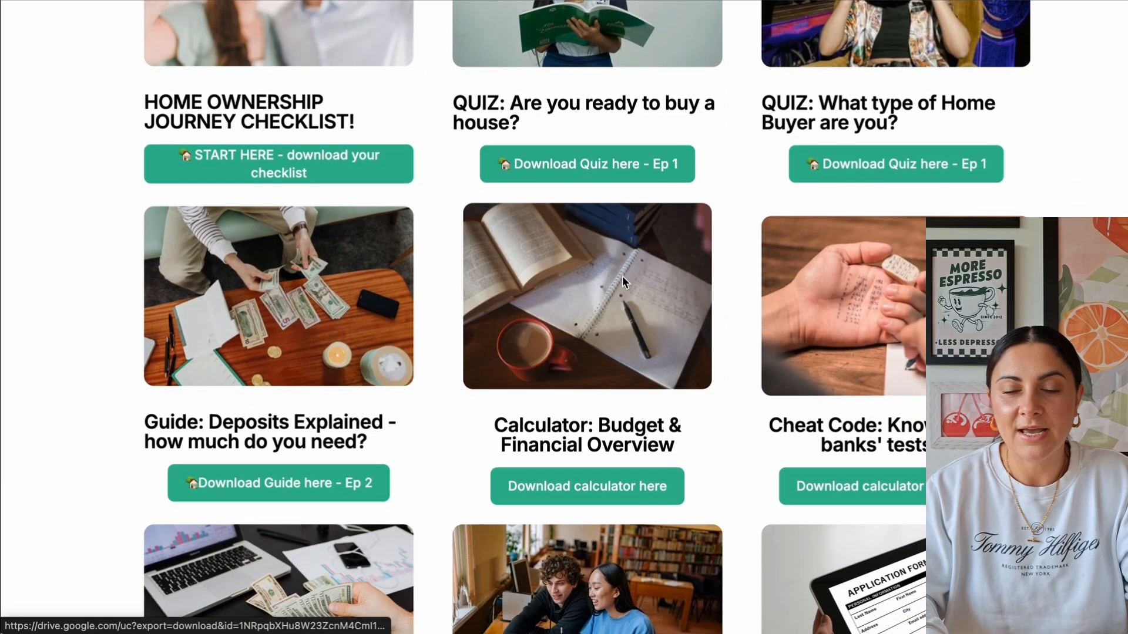
pyautogui.click(605, 490)
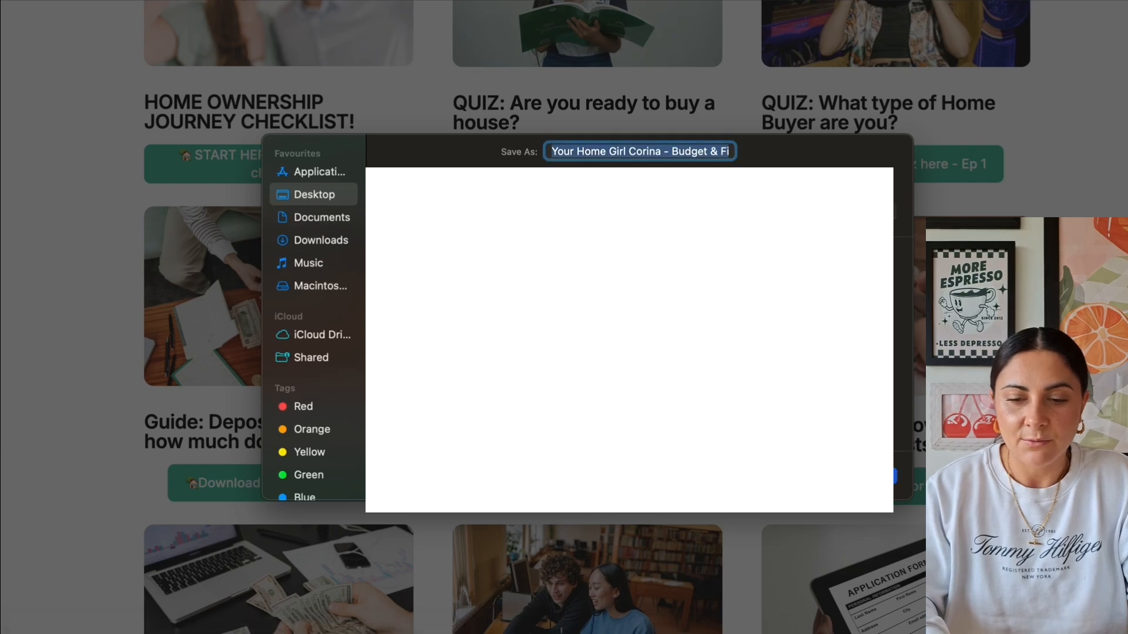
pyautogui.click(871, 476)
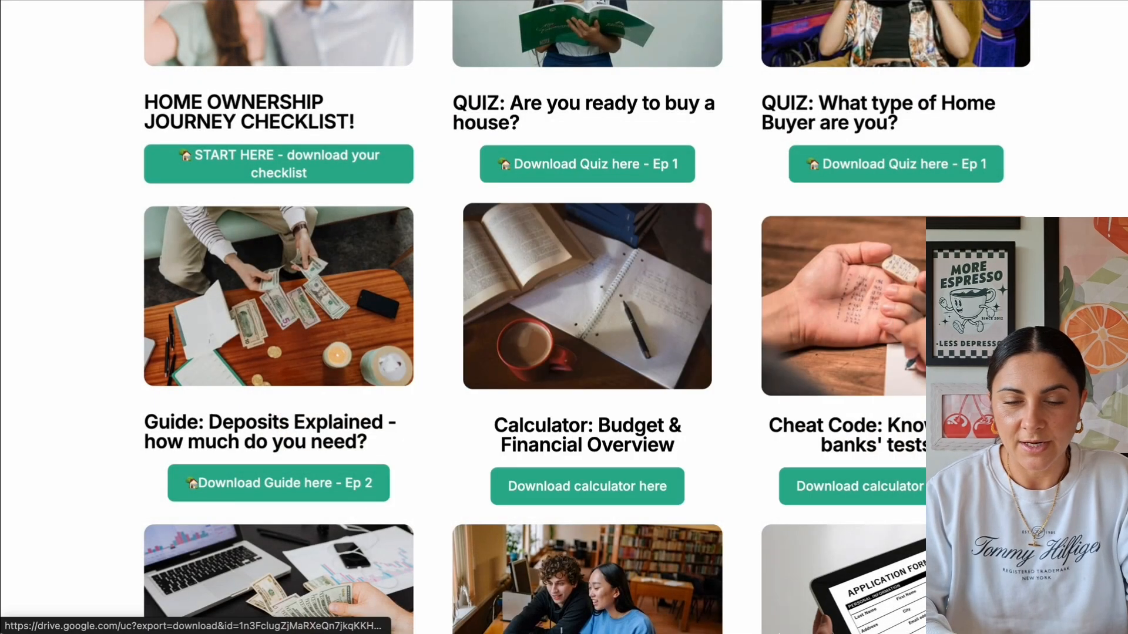
# - Open the downloaded calculator workbook in Excel and go to the "1.) Enter your numbers here" sheet
pyautogui.moveTo(790, 629)
pyautogui.click(840, 623)
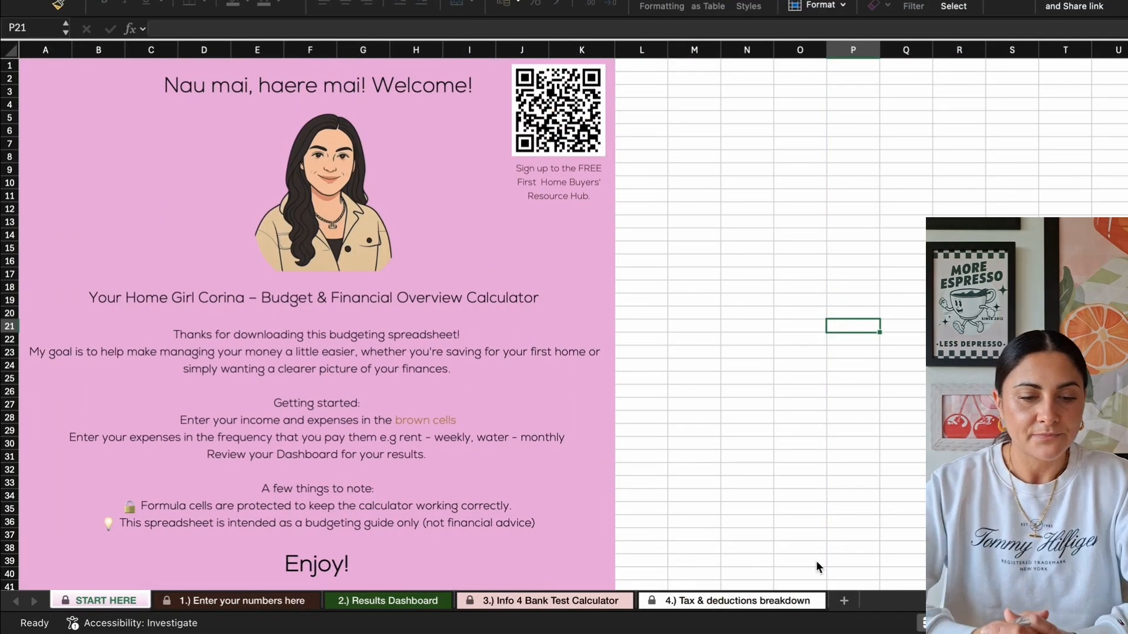
pyautogui.click(799, 329)
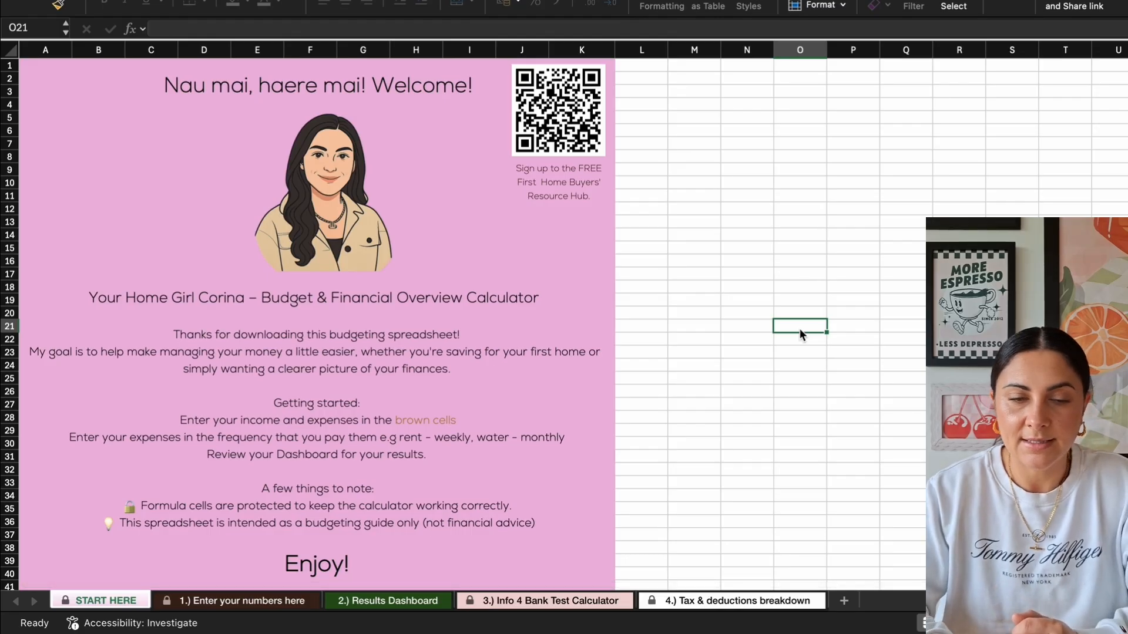
pyautogui.click(743, 276)
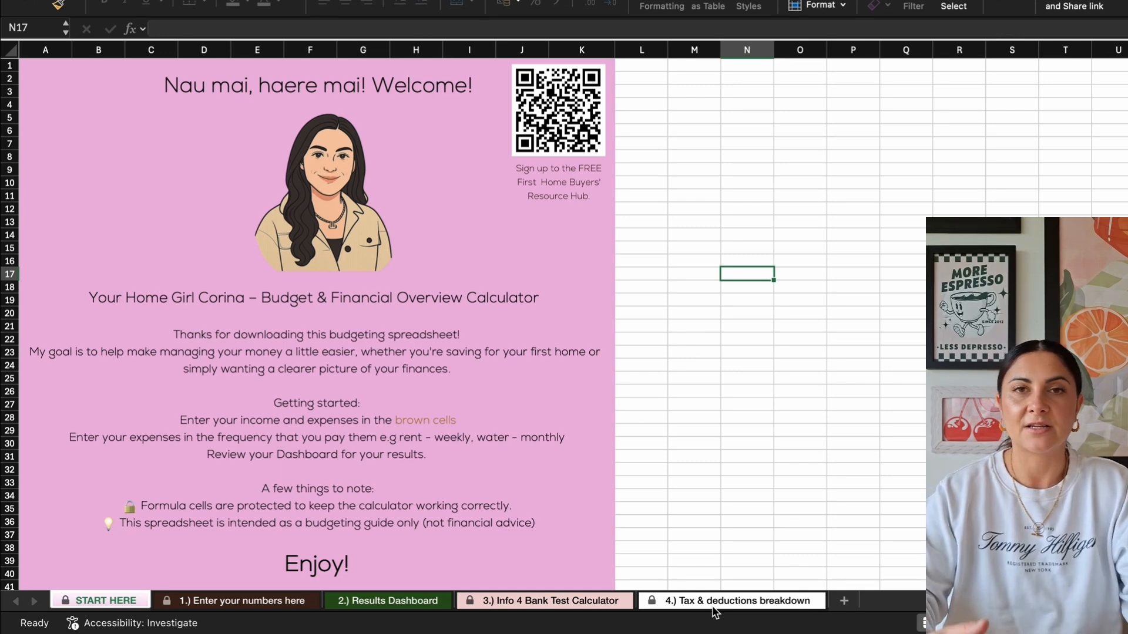
pyautogui.click(201, 609)
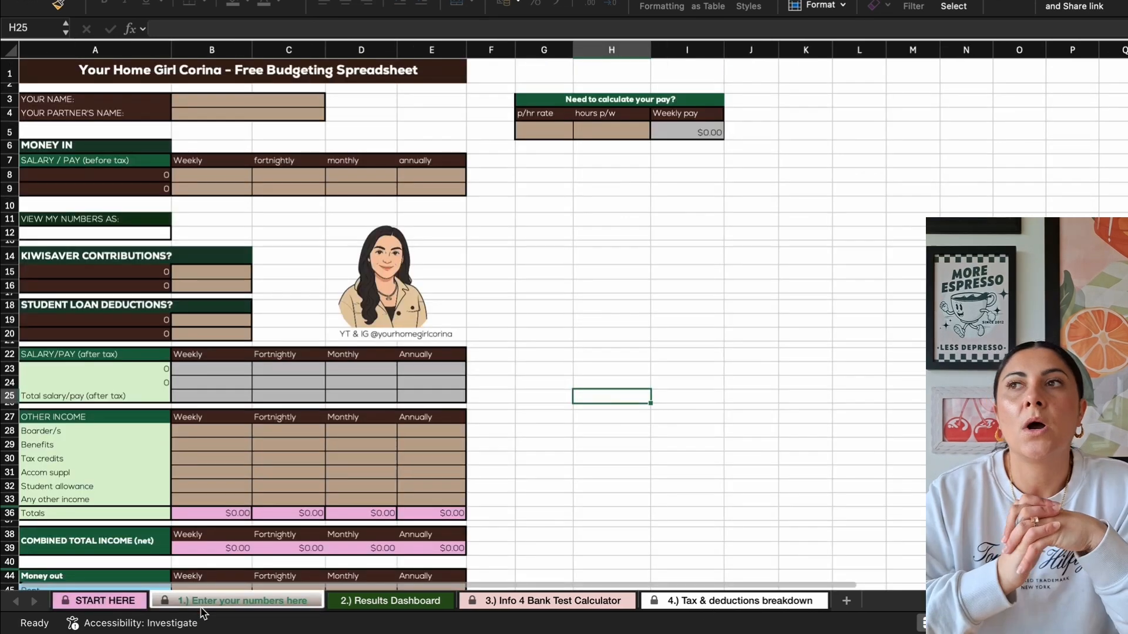
pyautogui.click(703, 368)
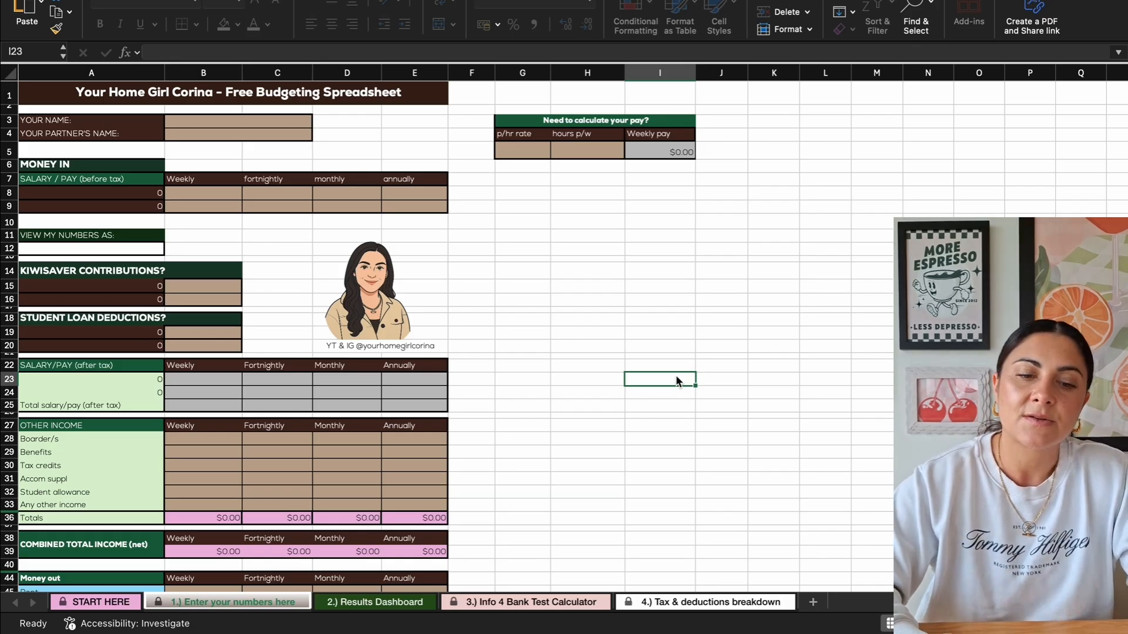
pyautogui.click(526, 320)
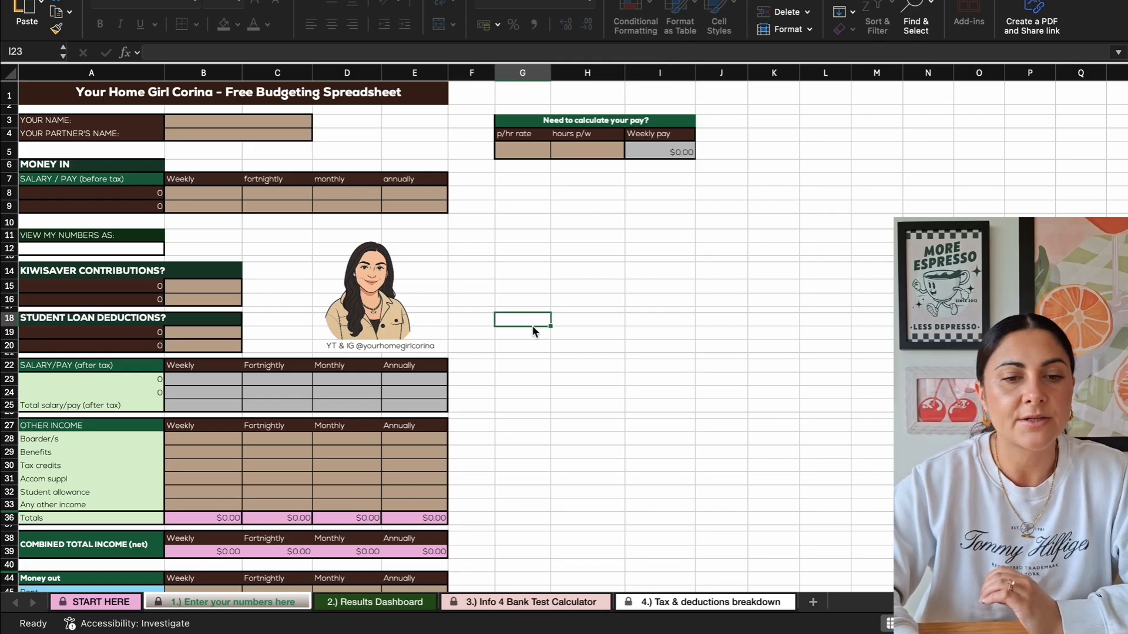
# - Fill in the user's name and the partner's name at the top of the budgeting sheet
pyautogui.click(238, 124)
pyautogui.write('Bob')
pyautogui.click(239, 135)
pyautogui.write('Sally')
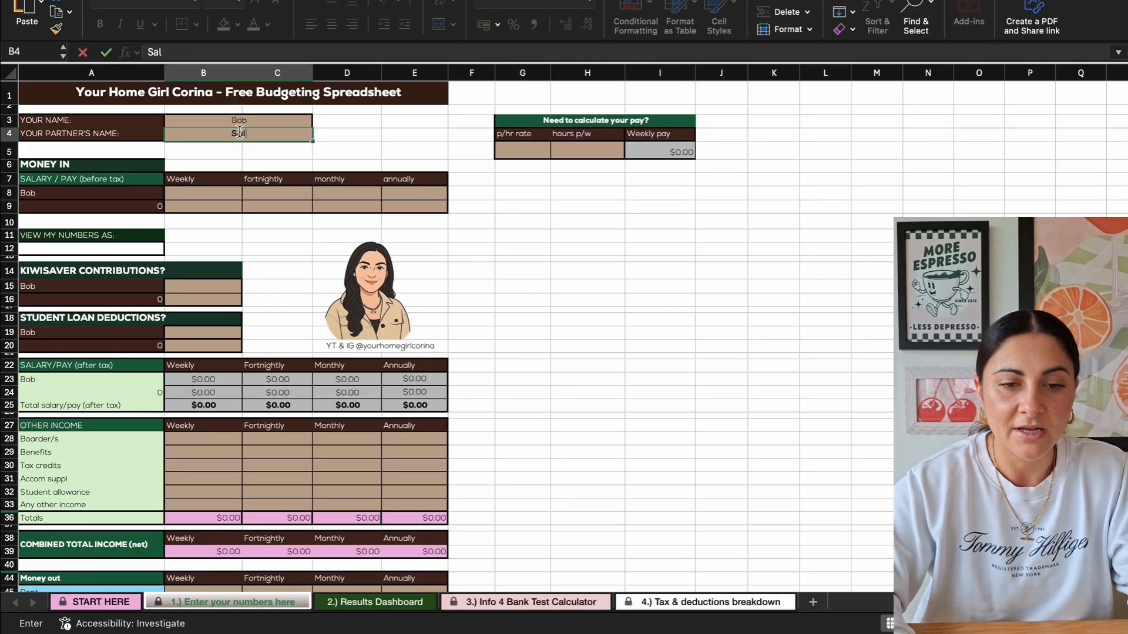
pyautogui.click(356, 125)
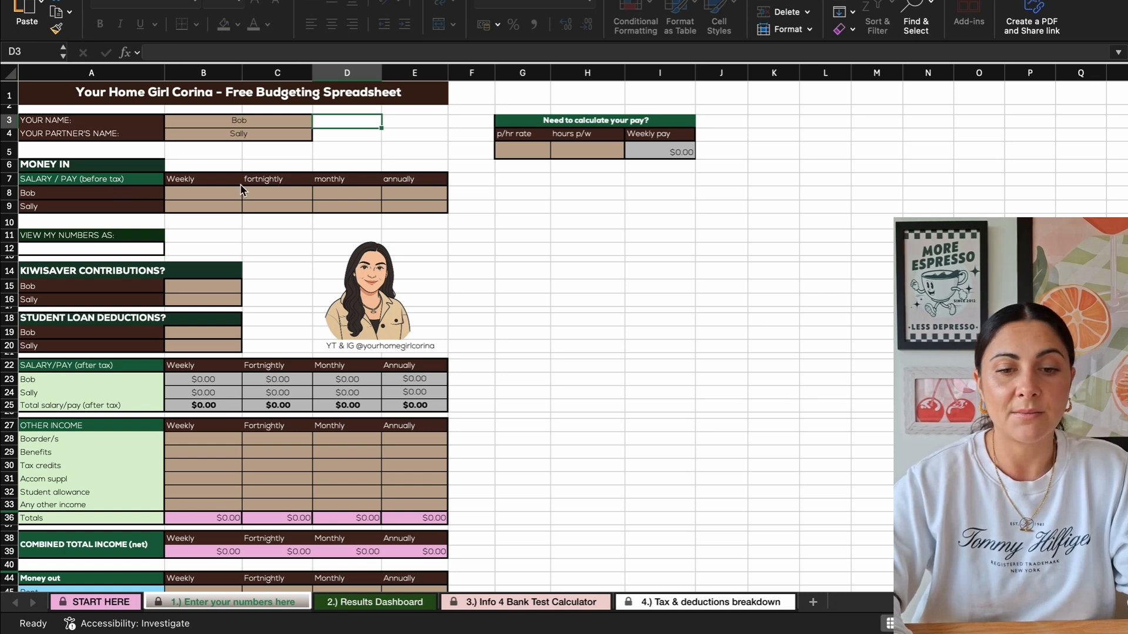
# - Enter annual before-tax salaries of 75000 for the first person and 95000 for the partner
pyautogui.click(397, 195)
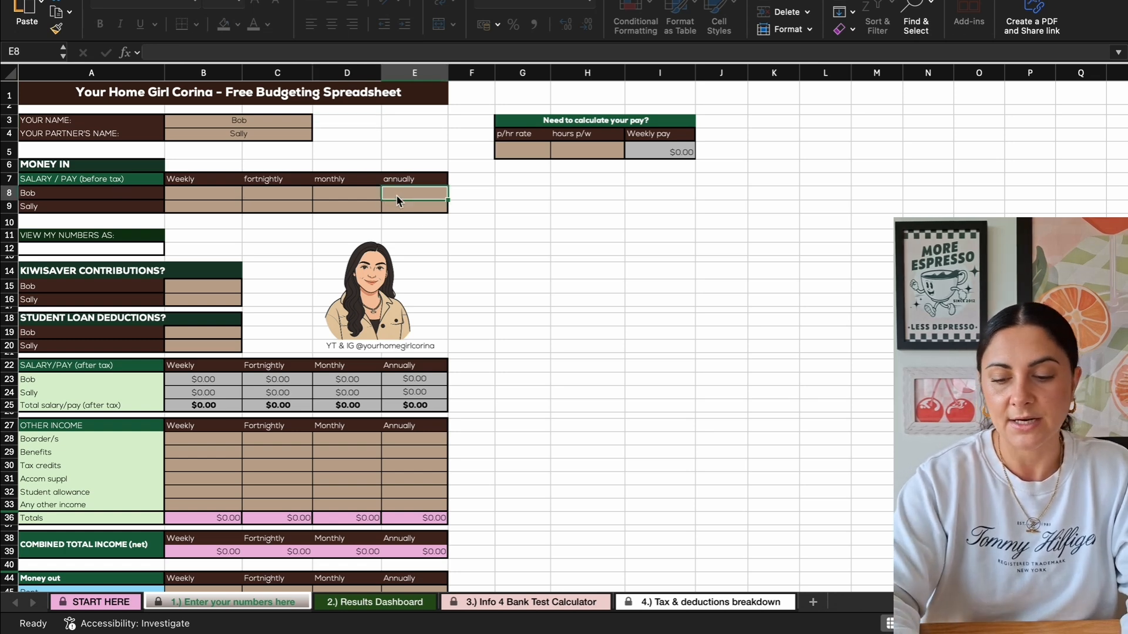
pyautogui.write('75,000')
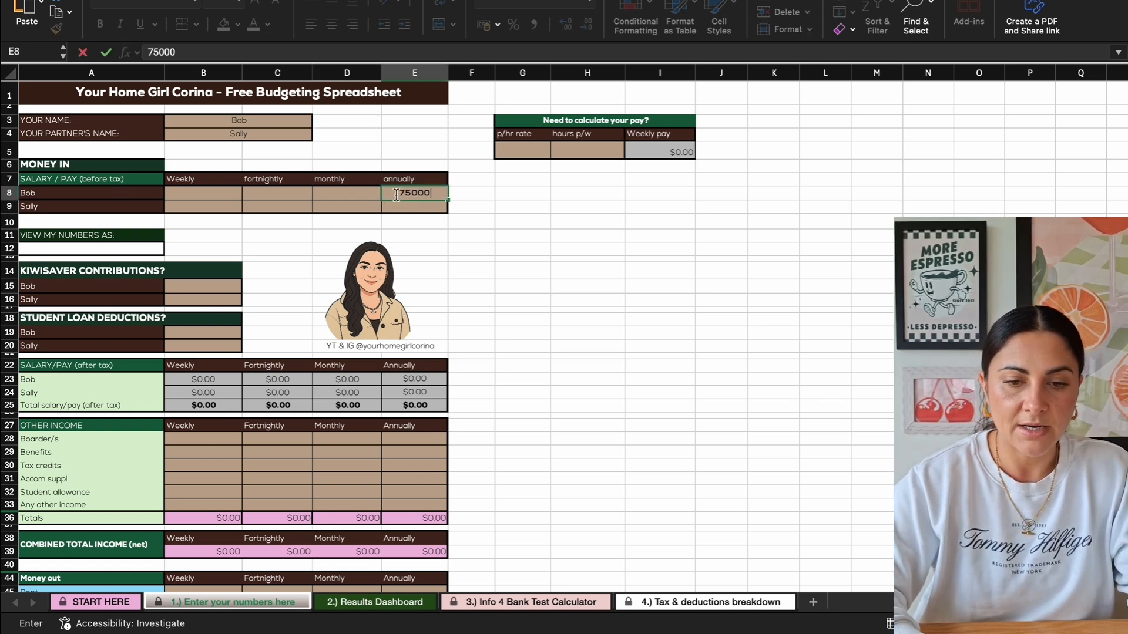
pyautogui.click(514, 220)
pyautogui.click(424, 210)
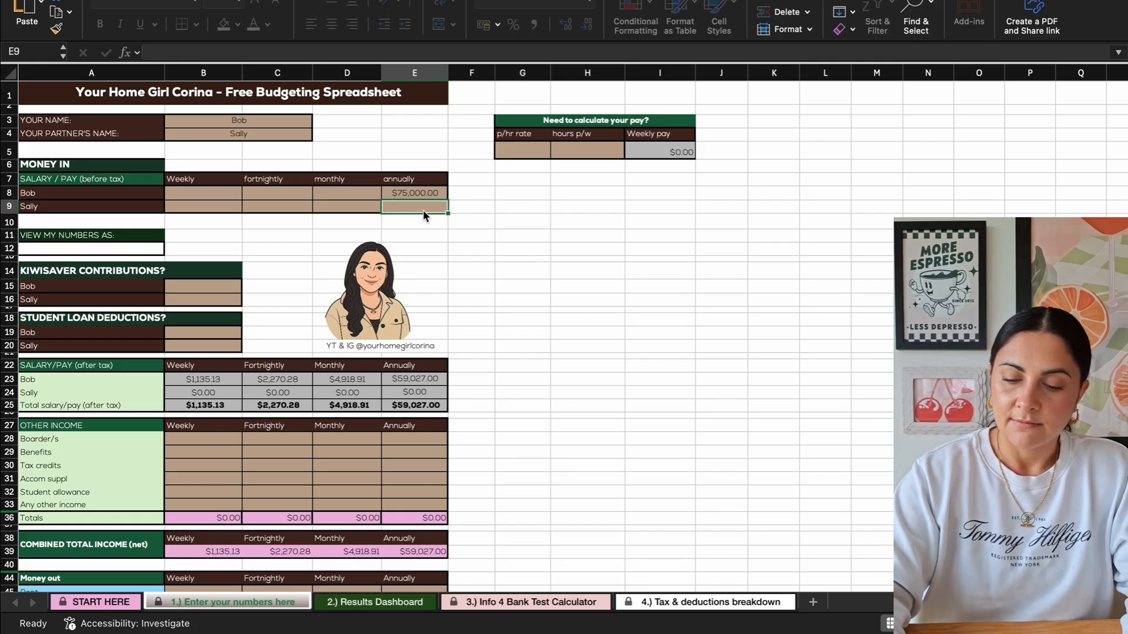
pyautogui.write('95000')
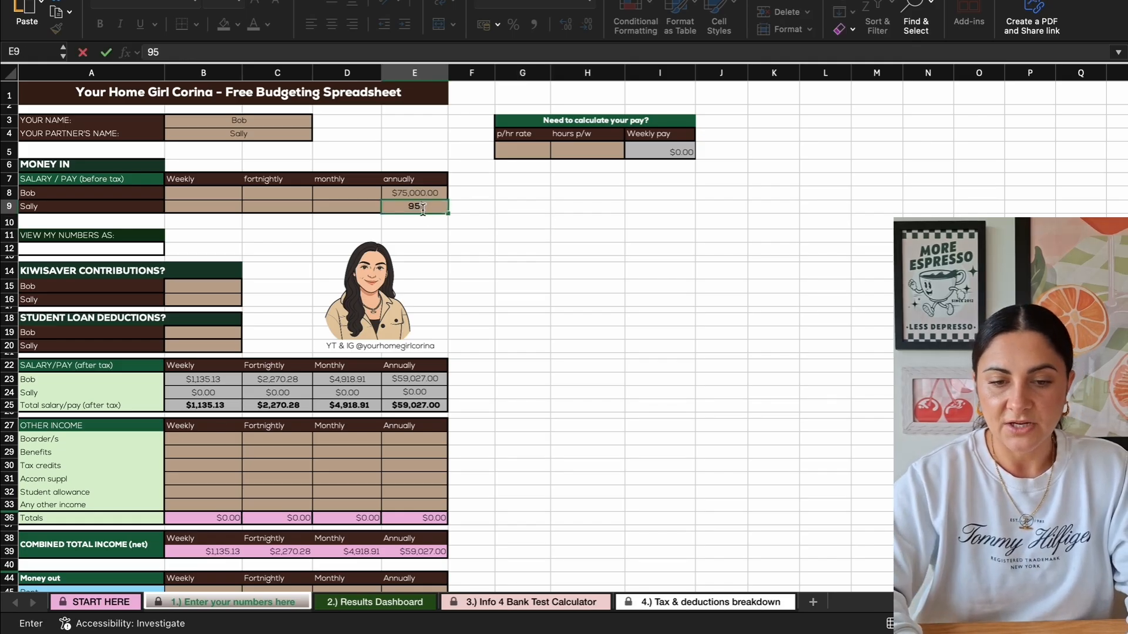
pyautogui.click(556, 216)
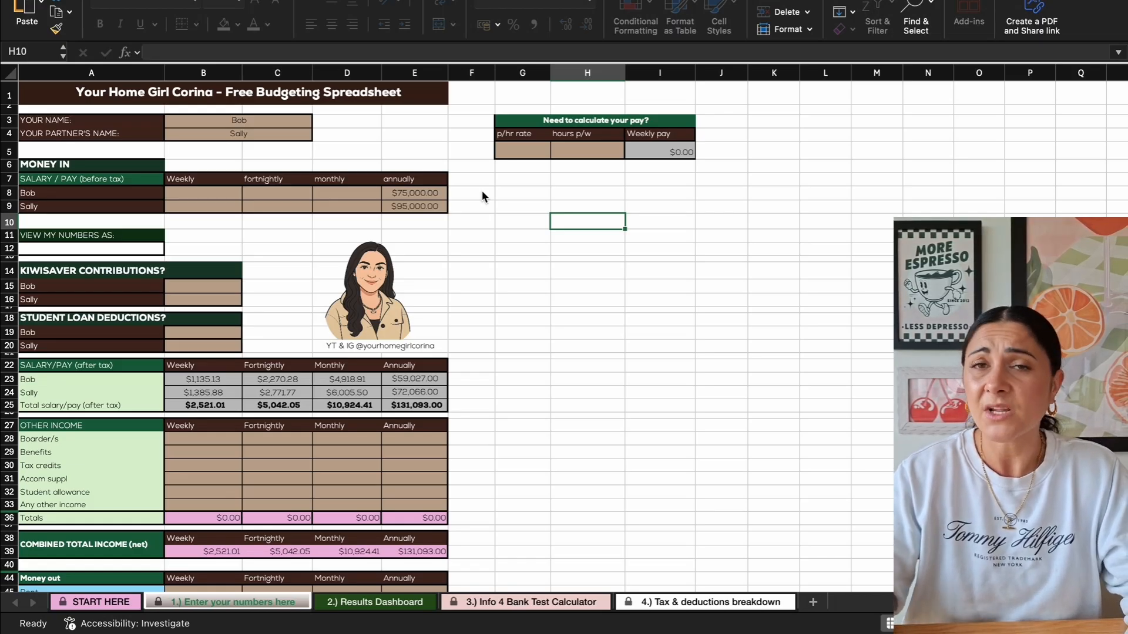
# - Calculate a weekly pay in the pay calculator from an hourly rate of 35 and 32 hours per week
pyautogui.click(528, 152)
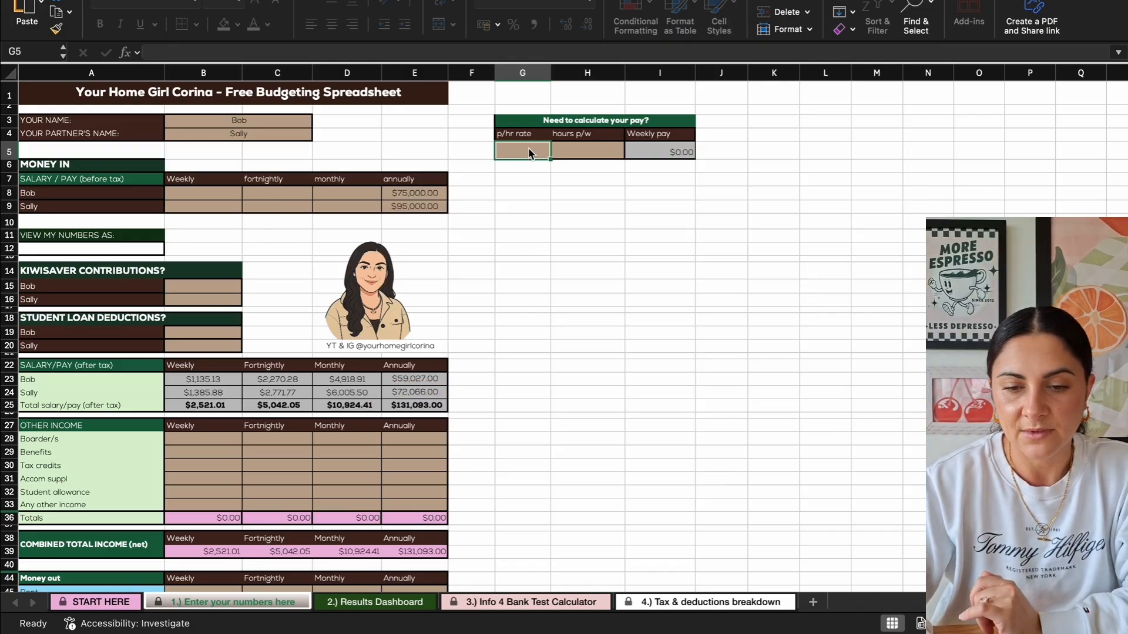
pyautogui.write('35')
pyautogui.click(570, 152)
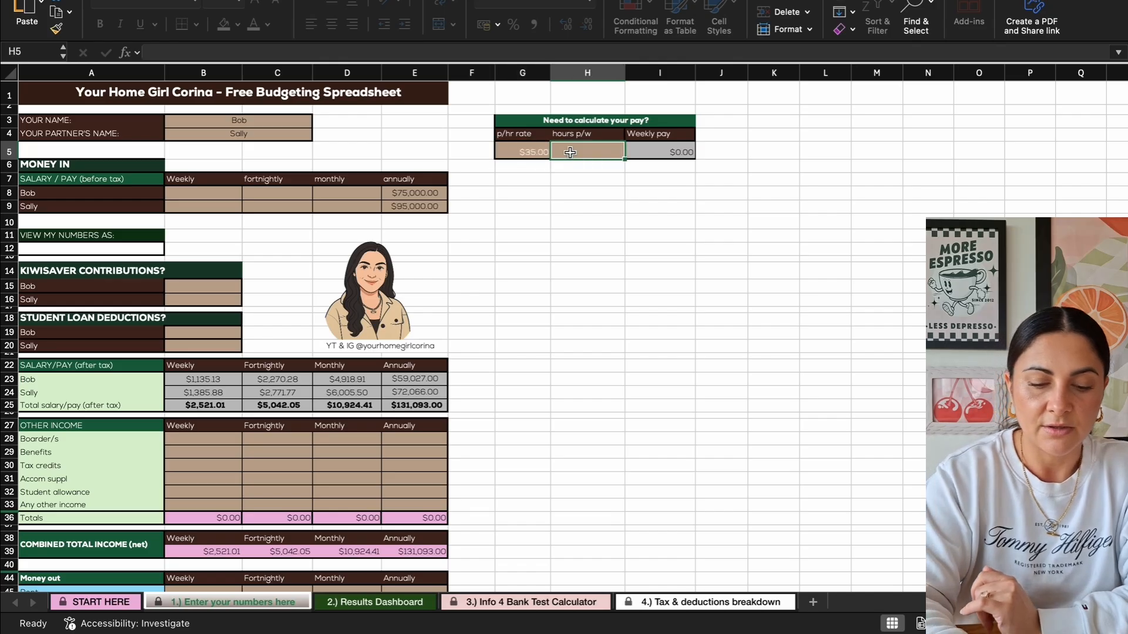
pyautogui.write('32')
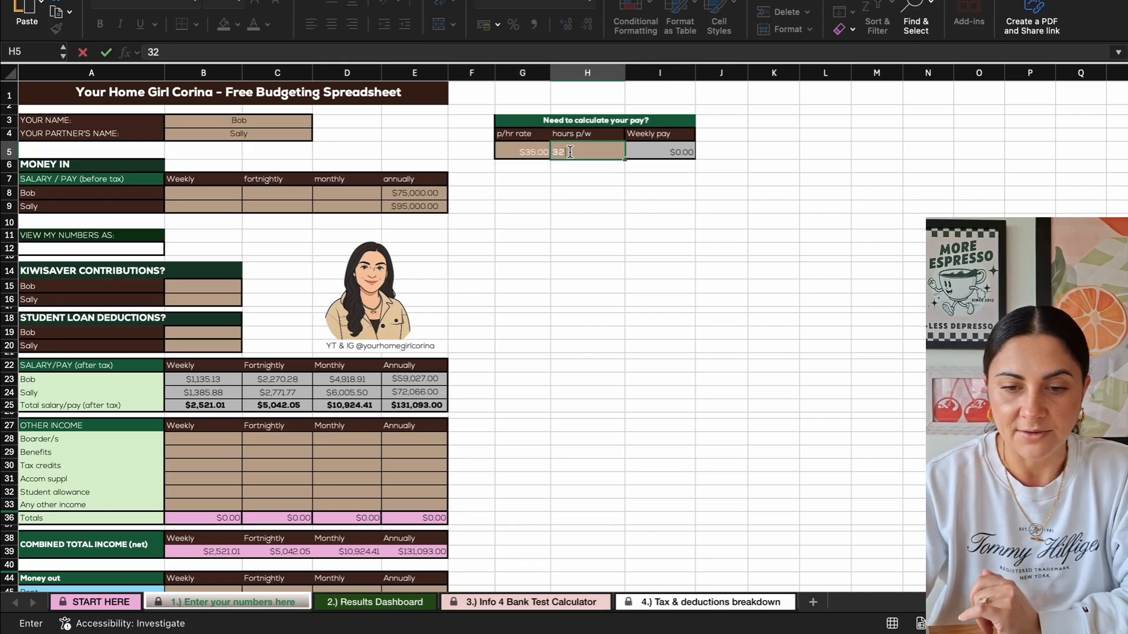
pyautogui.click(614, 220)
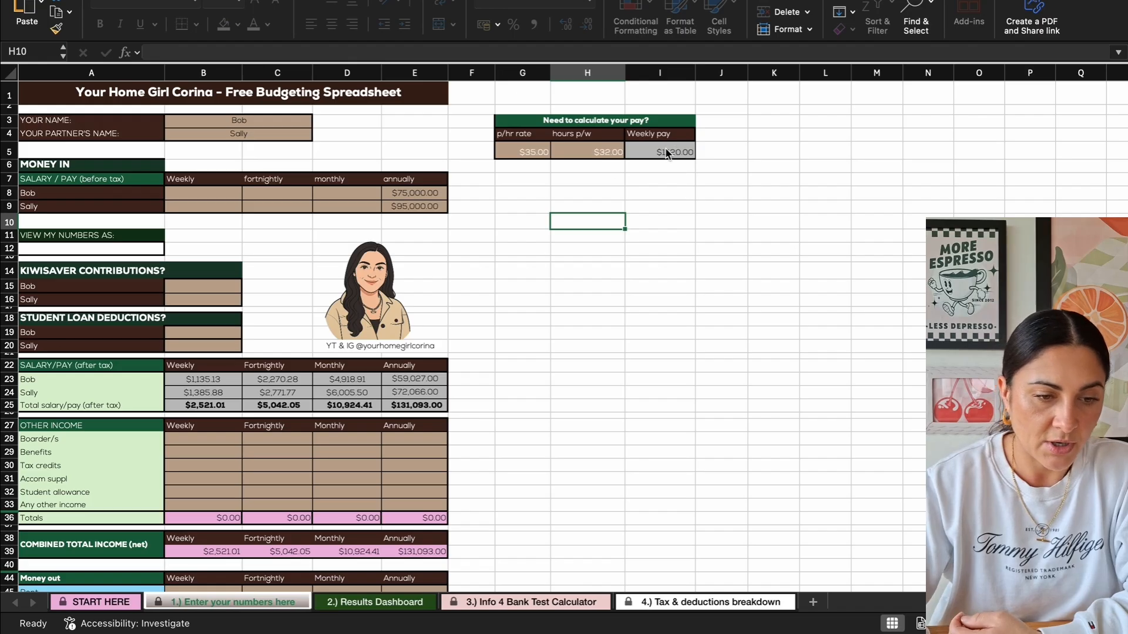
pyautogui.click(196, 206)
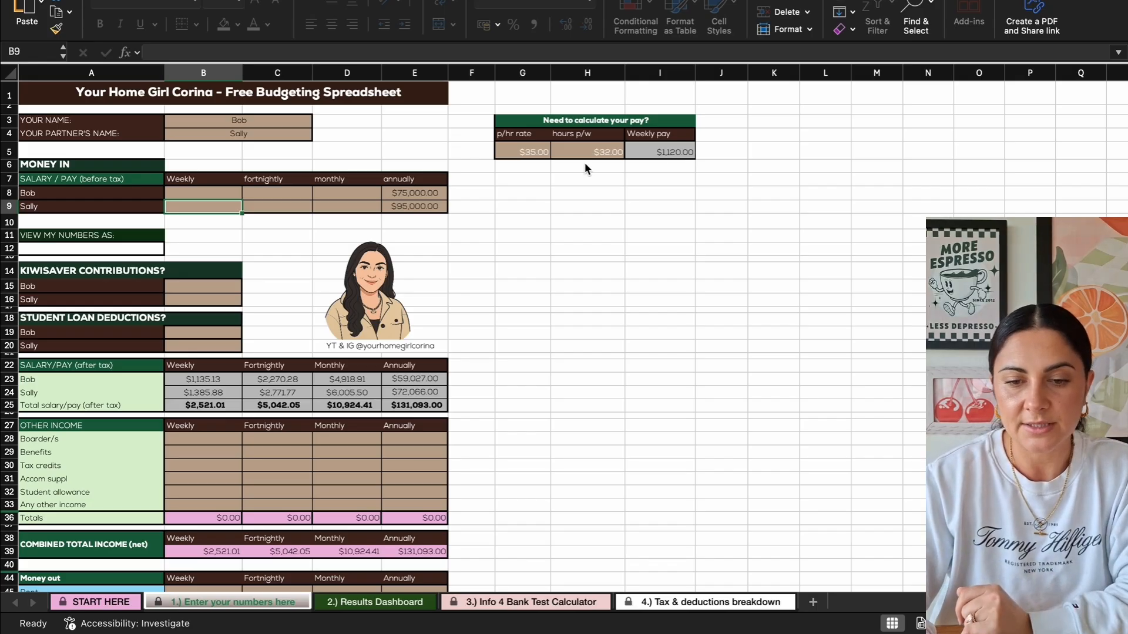
# - Clear the hourly rate and the weekly hours from the pay calculator
pyautogui.click(538, 152)
pyautogui.press('Delete')
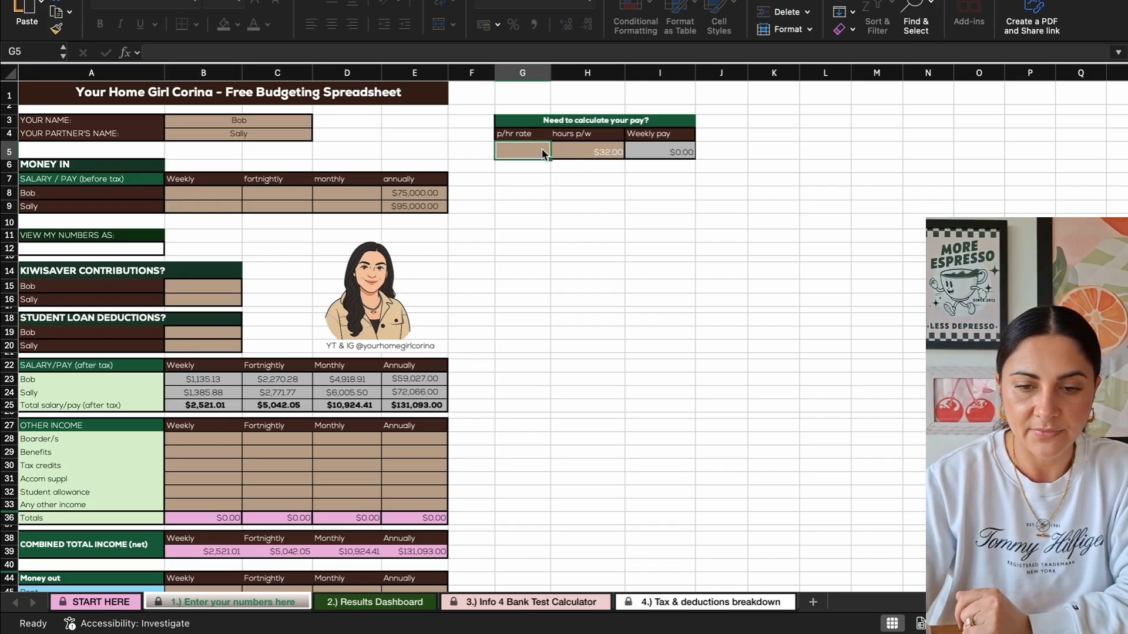
pyautogui.click(590, 148)
pyautogui.press('Delete')
pyautogui.click(522, 222)
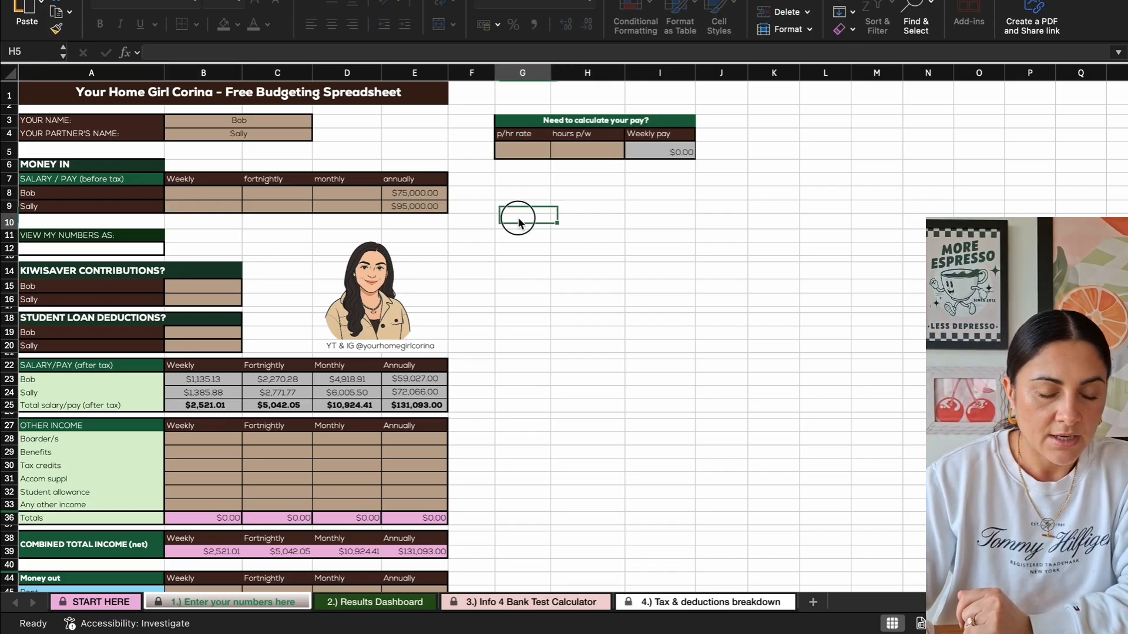
# - Set the View my numbers as option to Weekly and look through the sheet in that view
pyautogui.click(118, 252)
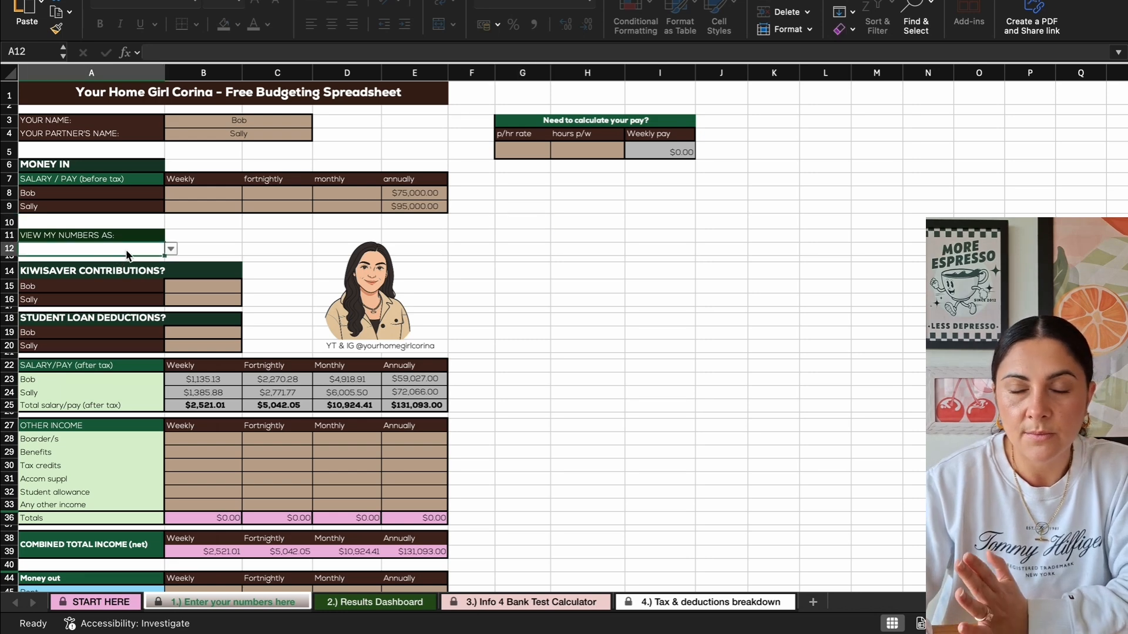
pyautogui.click(171, 249)
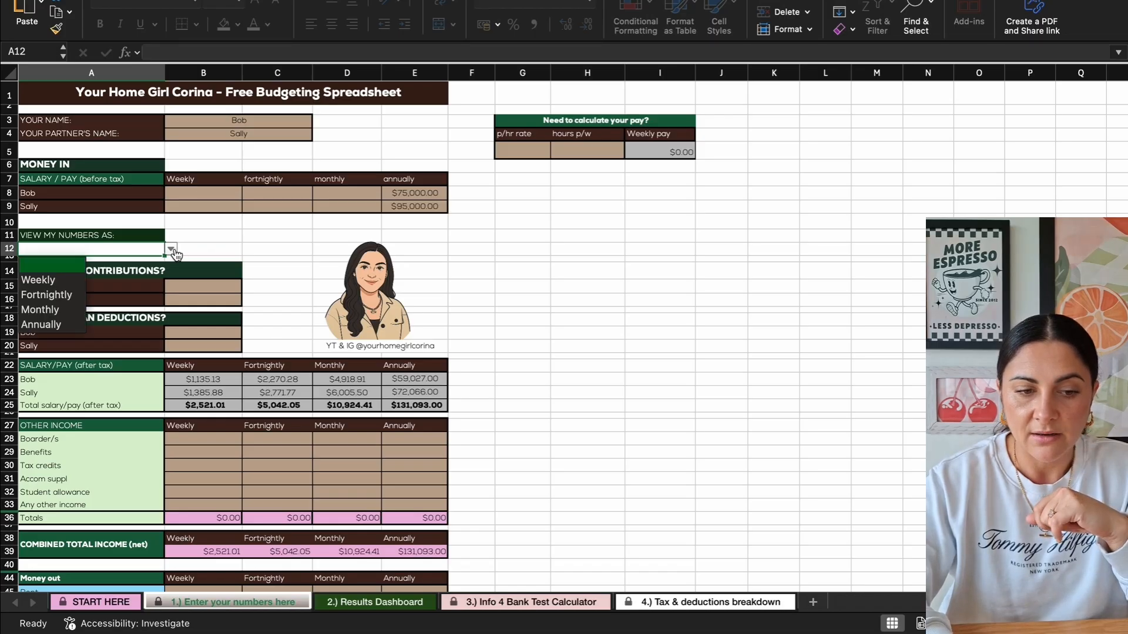
pyautogui.click(72, 281)
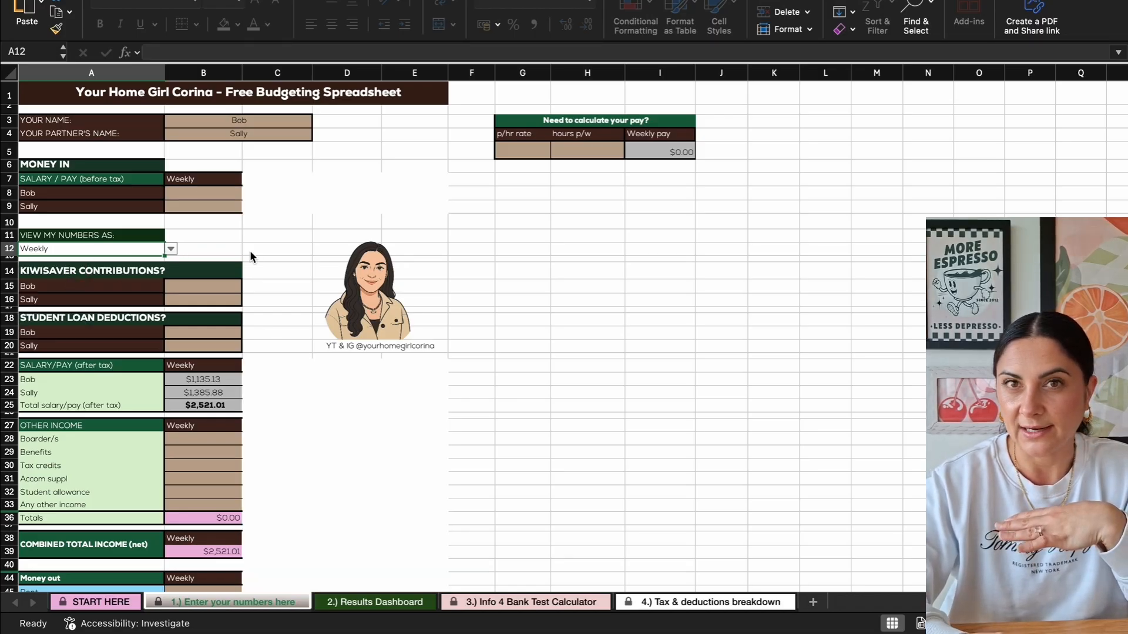
pyautogui.scroll(-10, 249, 255)
pyautogui.scroll(10, 250, 257)
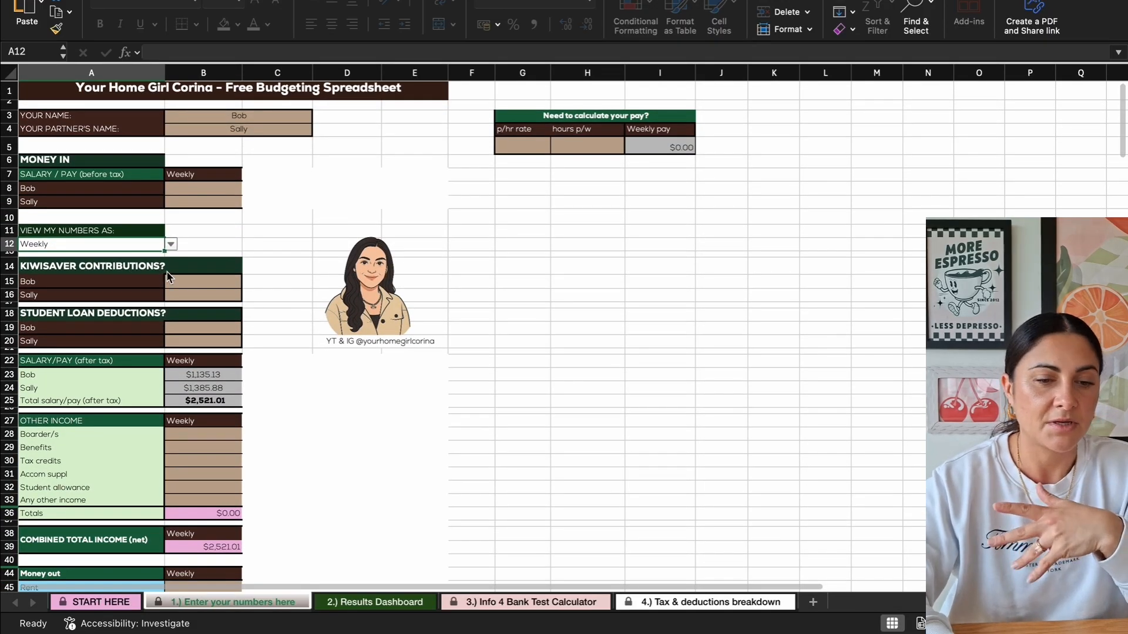
# - Reset the View my numbers as option to the blank choice
pyautogui.click(170, 244)
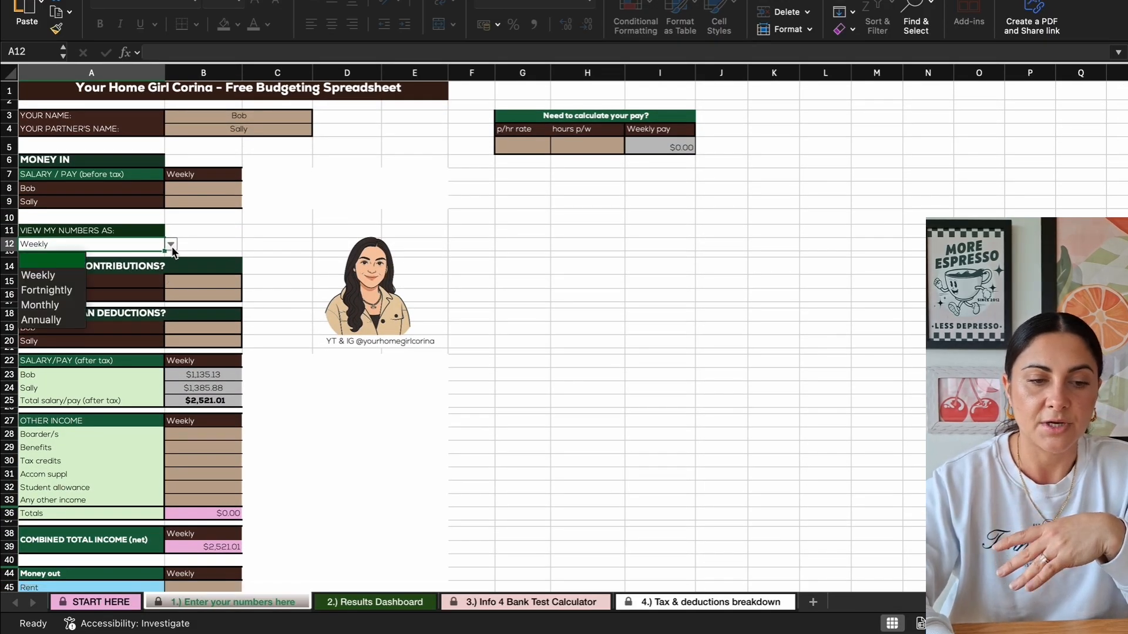
pyautogui.click(62, 263)
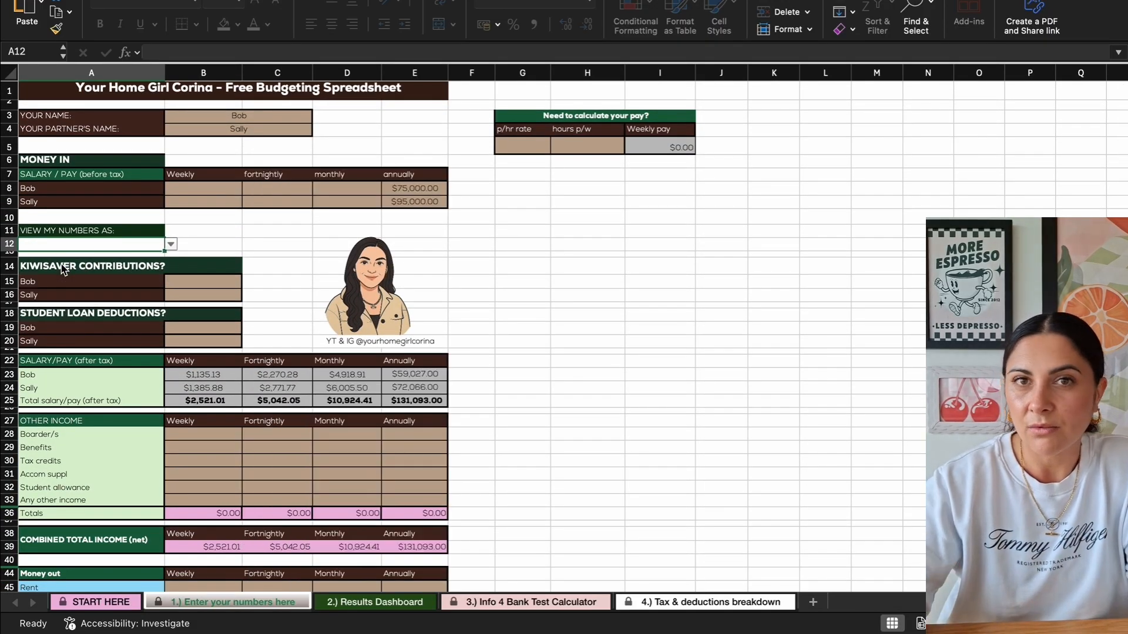
pyautogui.click(538, 325)
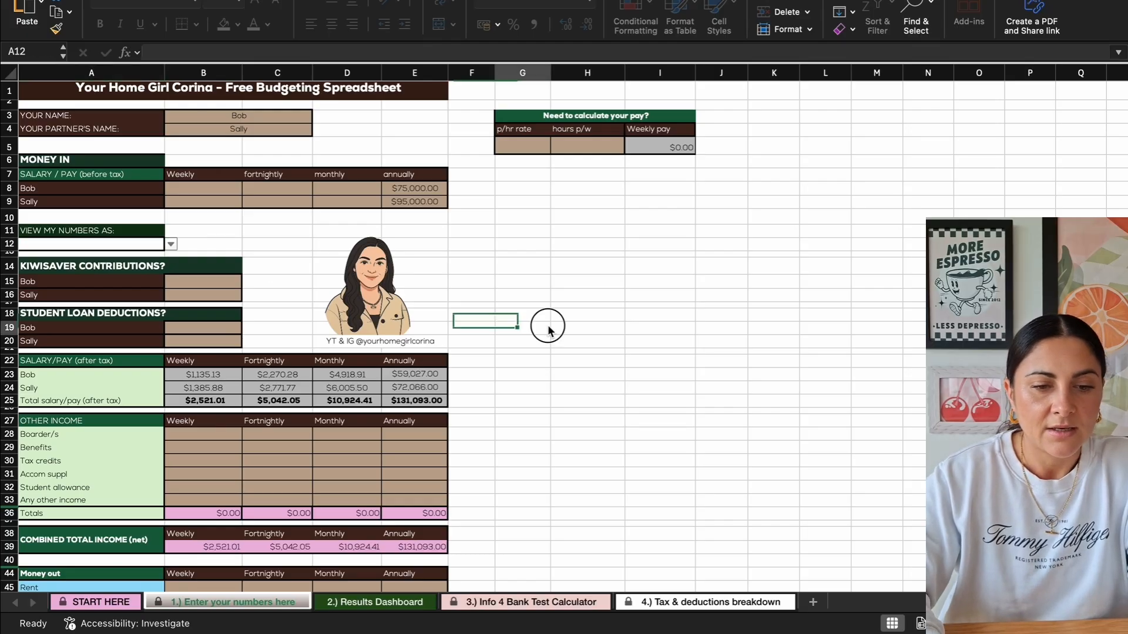
# - Set the KiwiSaver contributions to 3.5% for both the first person and the partner
pyautogui.click(211, 280)
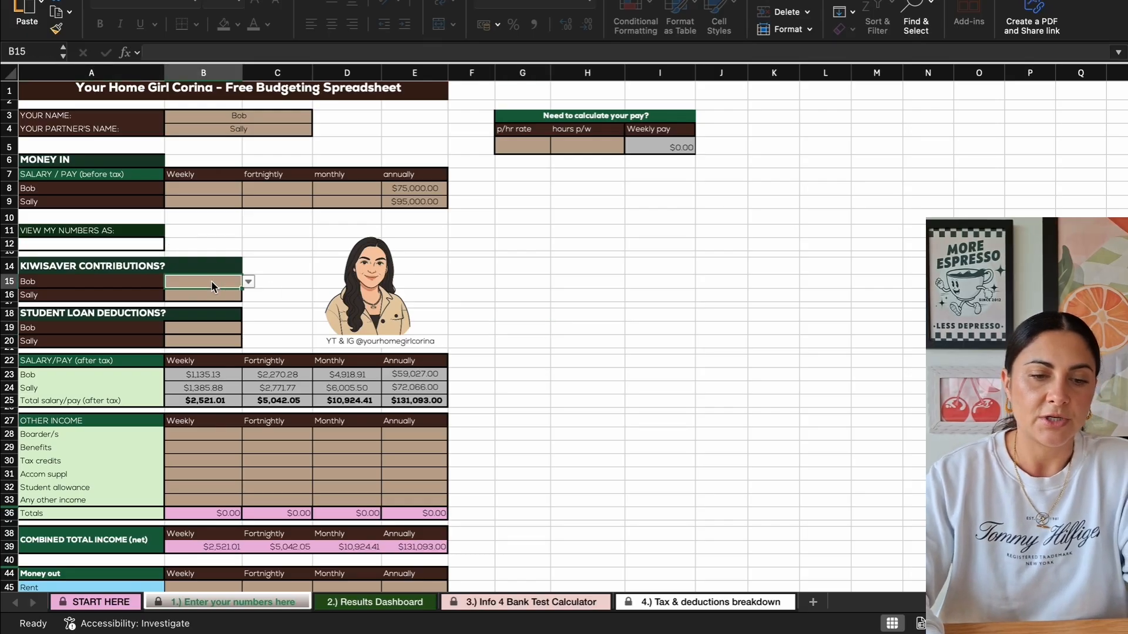
pyautogui.click(248, 282)
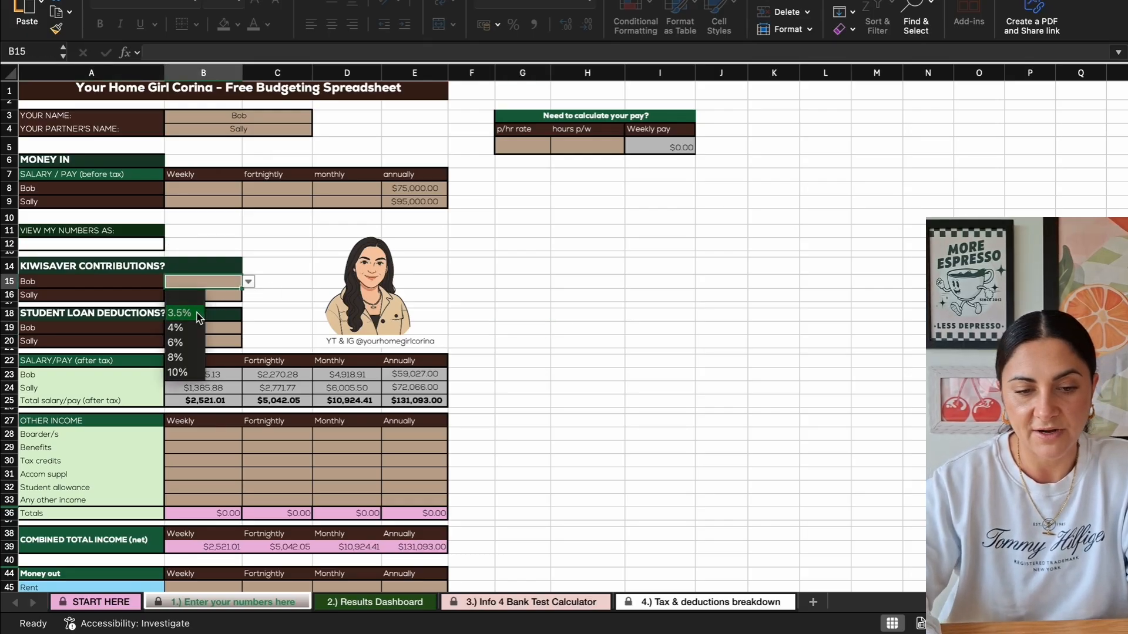
pyautogui.click(199, 313)
pyautogui.click(234, 300)
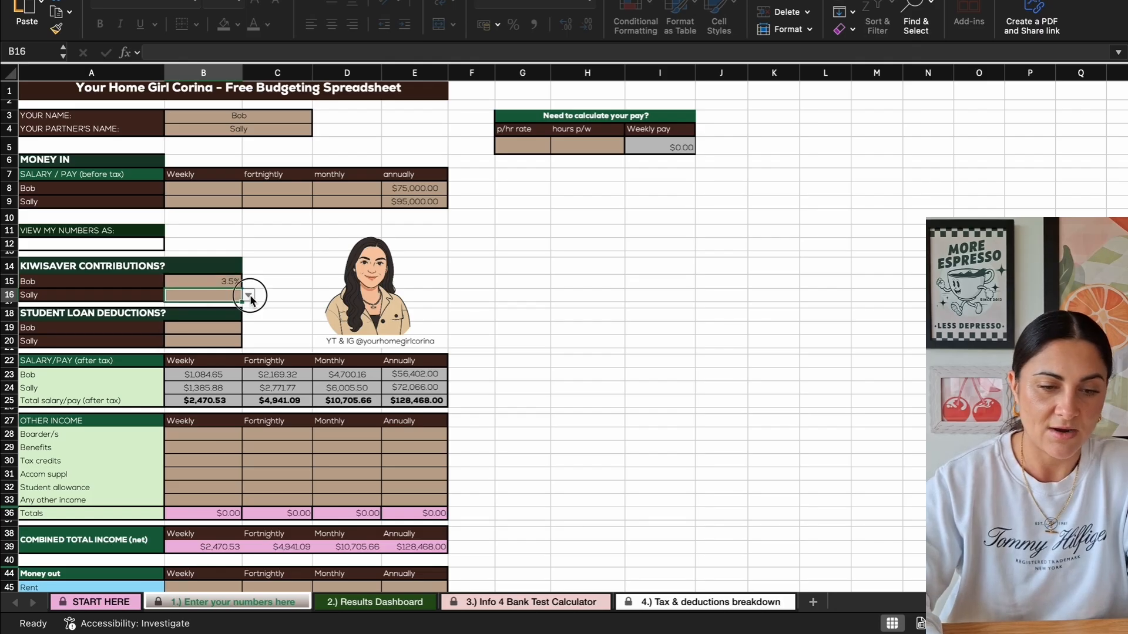
pyautogui.click(249, 296)
pyautogui.click(206, 326)
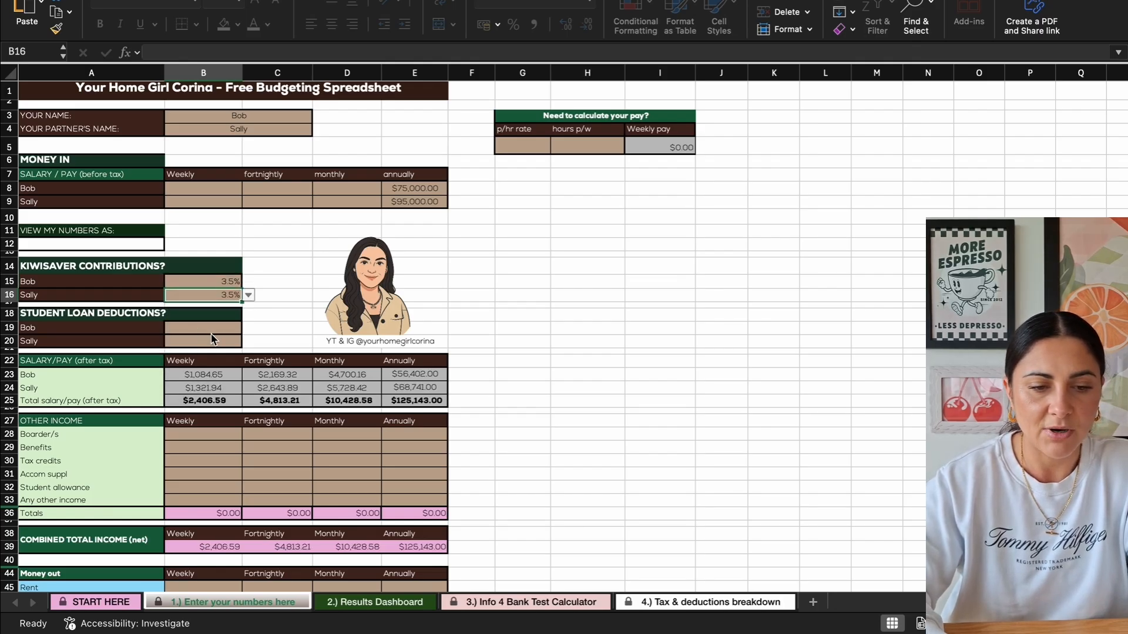
# - Set the student loan deductions to No for the first person and Yes for the partner
pyautogui.click(213, 329)
pyautogui.click(248, 327)
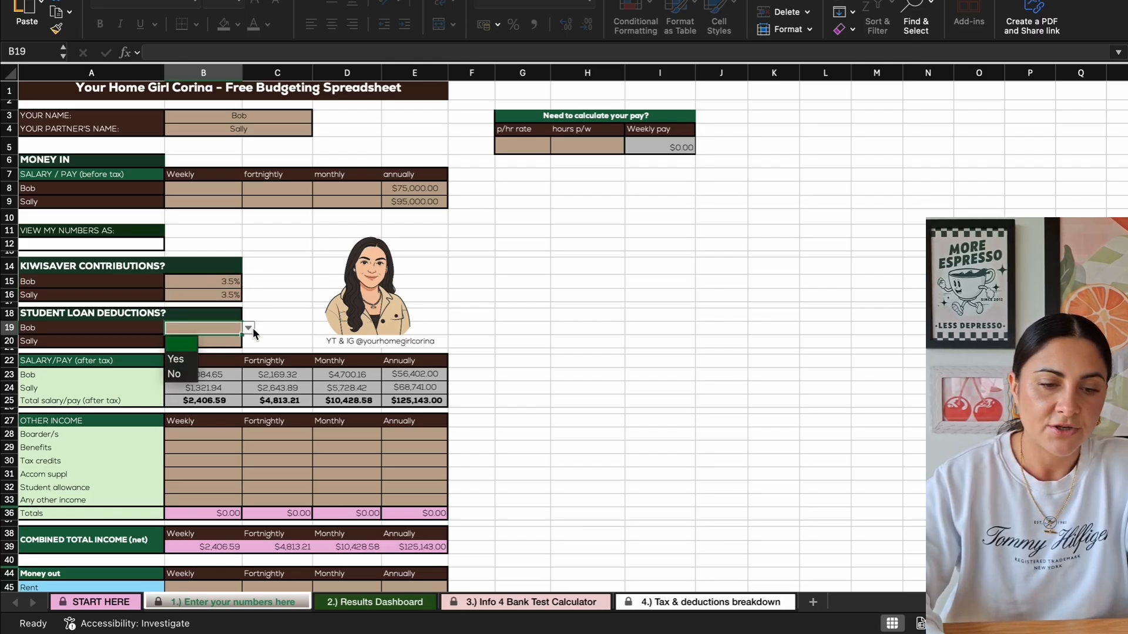
pyautogui.click(194, 360)
pyautogui.click(202, 341)
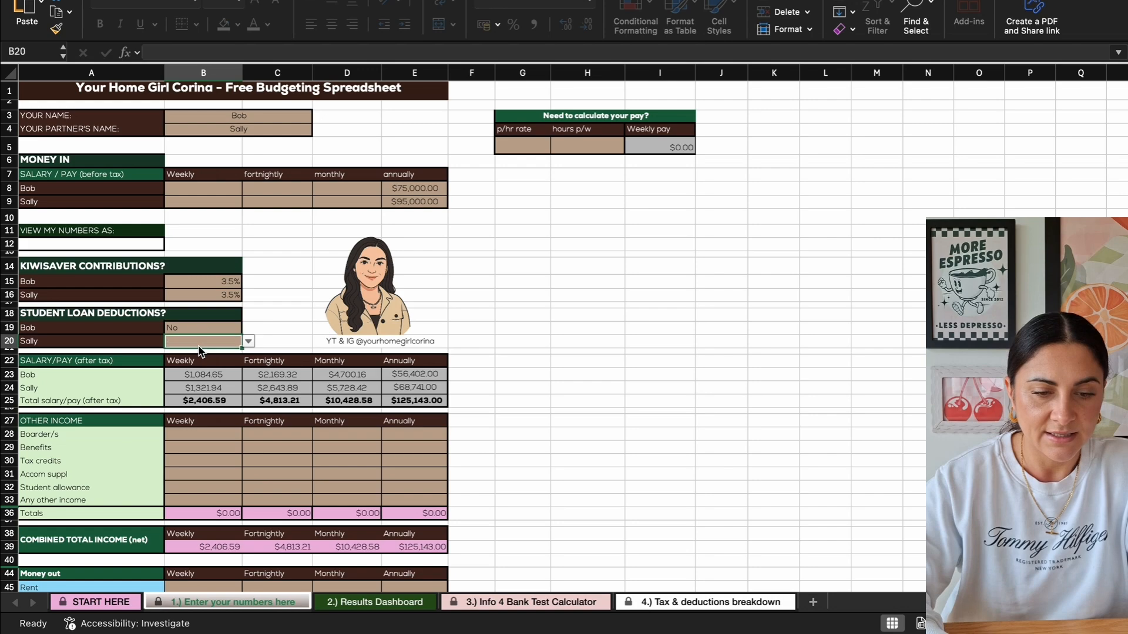
pyautogui.click(248, 341)
pyautogui.click(176, 372)
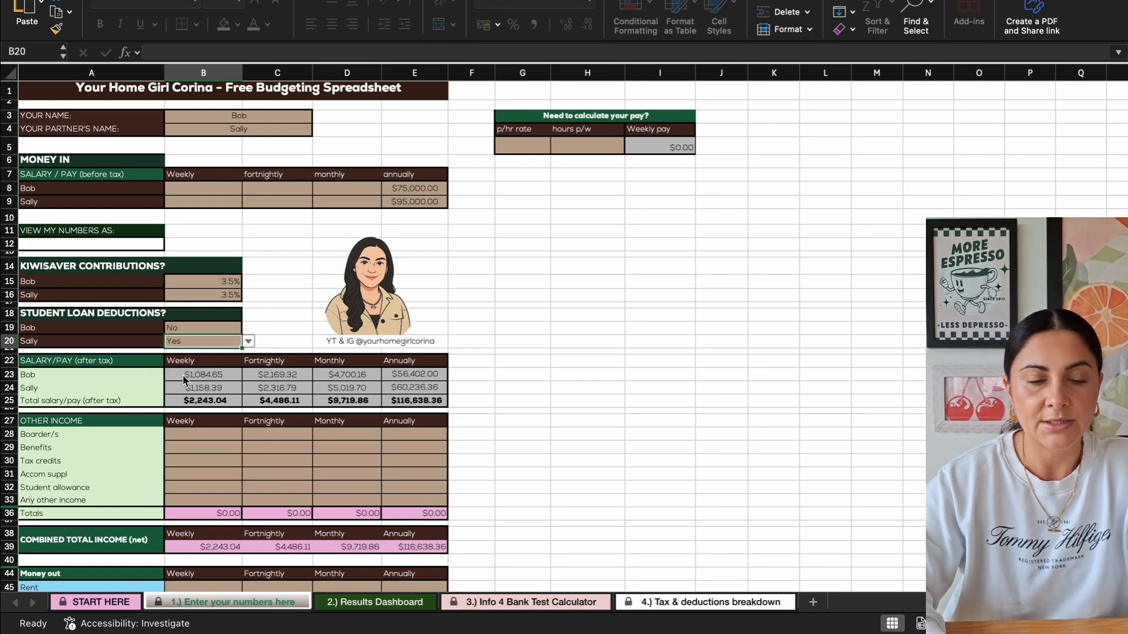
pyautogui.click(563, 339)
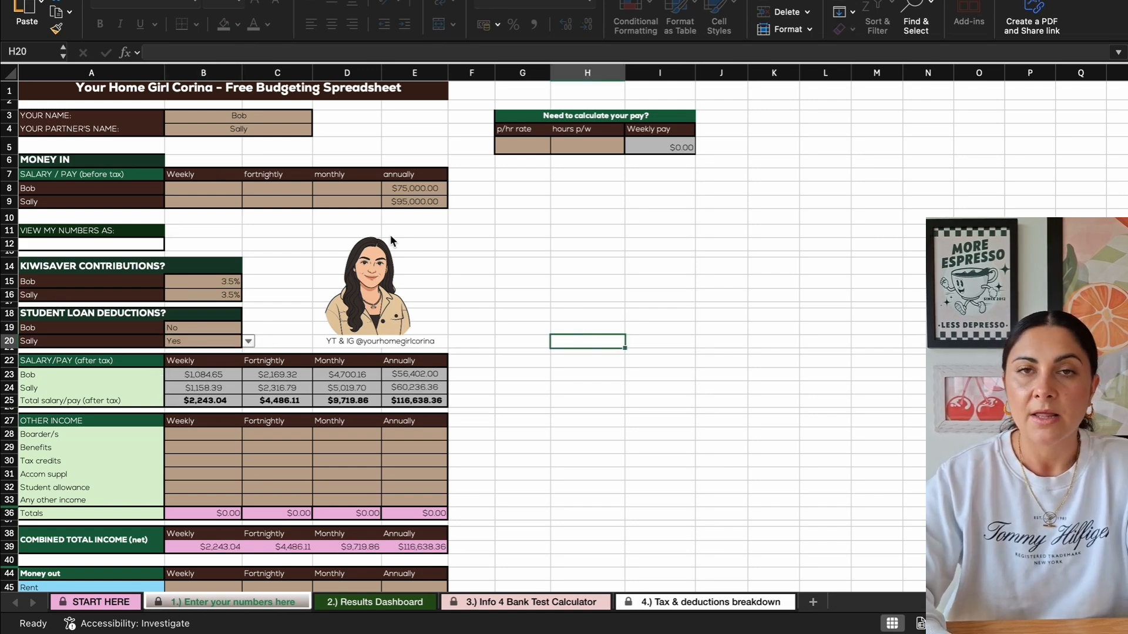
# - Enter weekly other income of 200 for boarders and 20 for tax credits
pyautogui.scroll(-5, 225, 248)
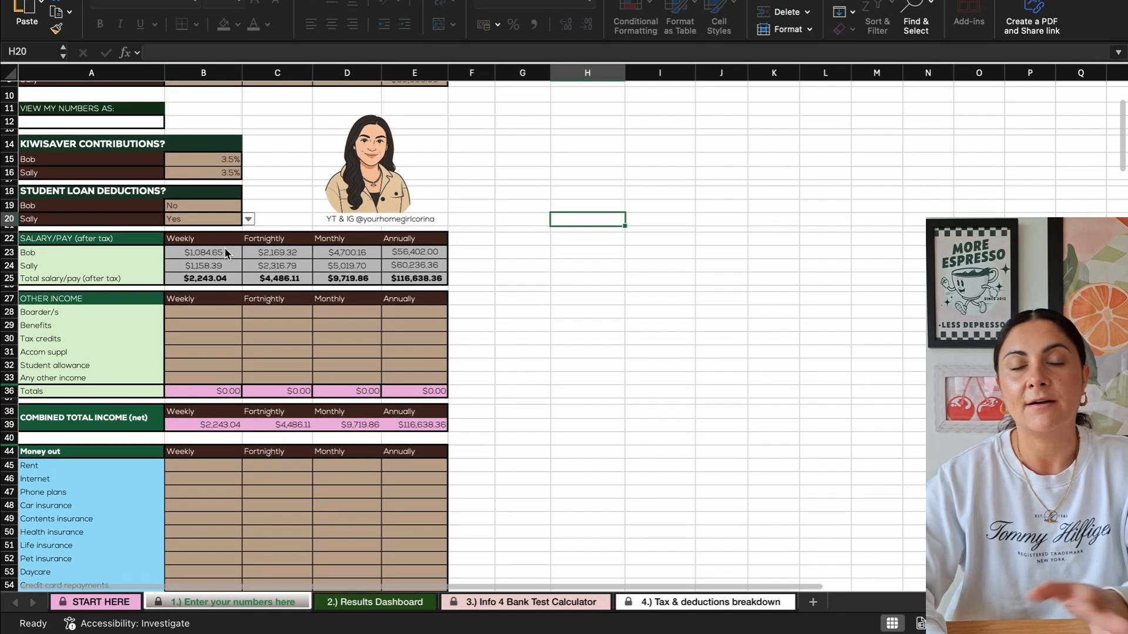
pyautogui.scroll(-2, 225, 252)
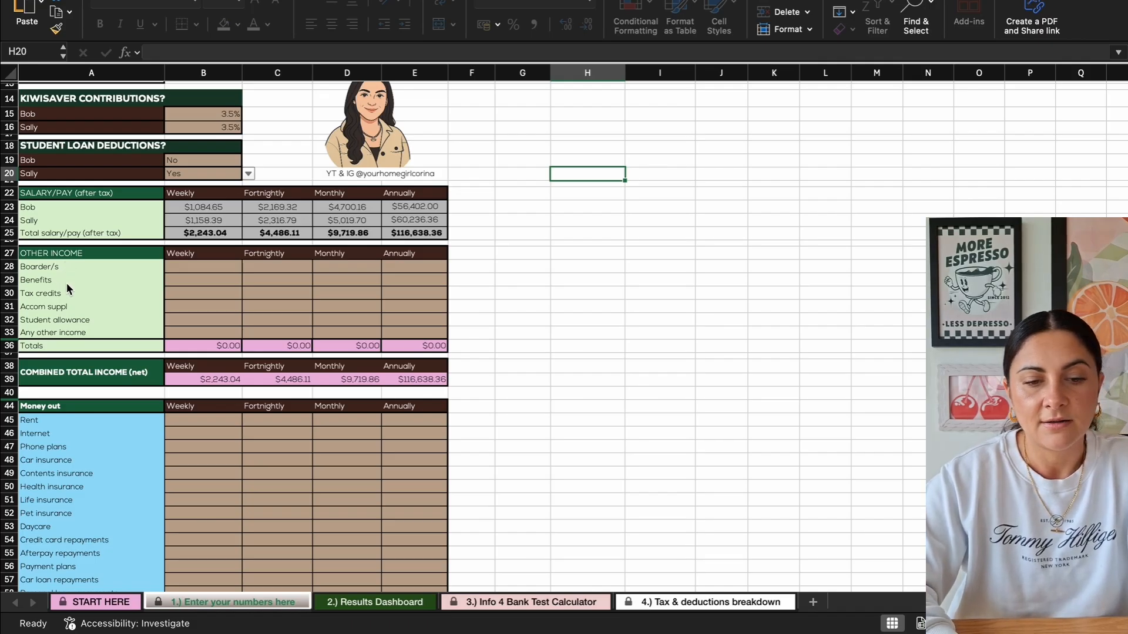
pyautogui.click(199, 270)
pyautogui.write('200')
pyautogui.click(499, 294)
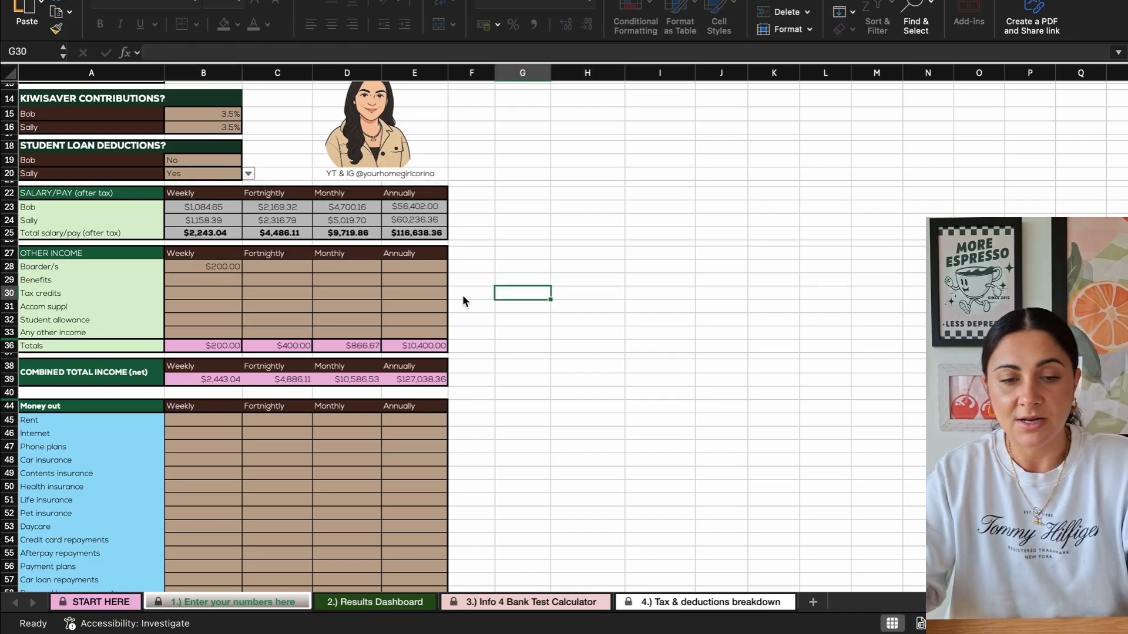
pyautogui.click(224, 298)
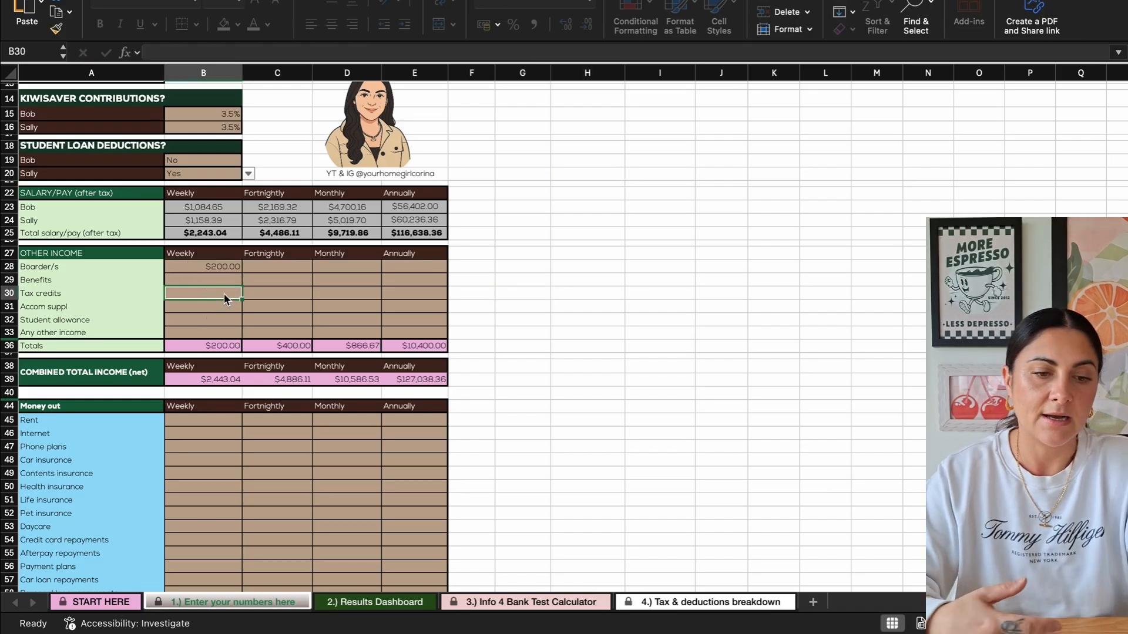
pyautogui.write('20')
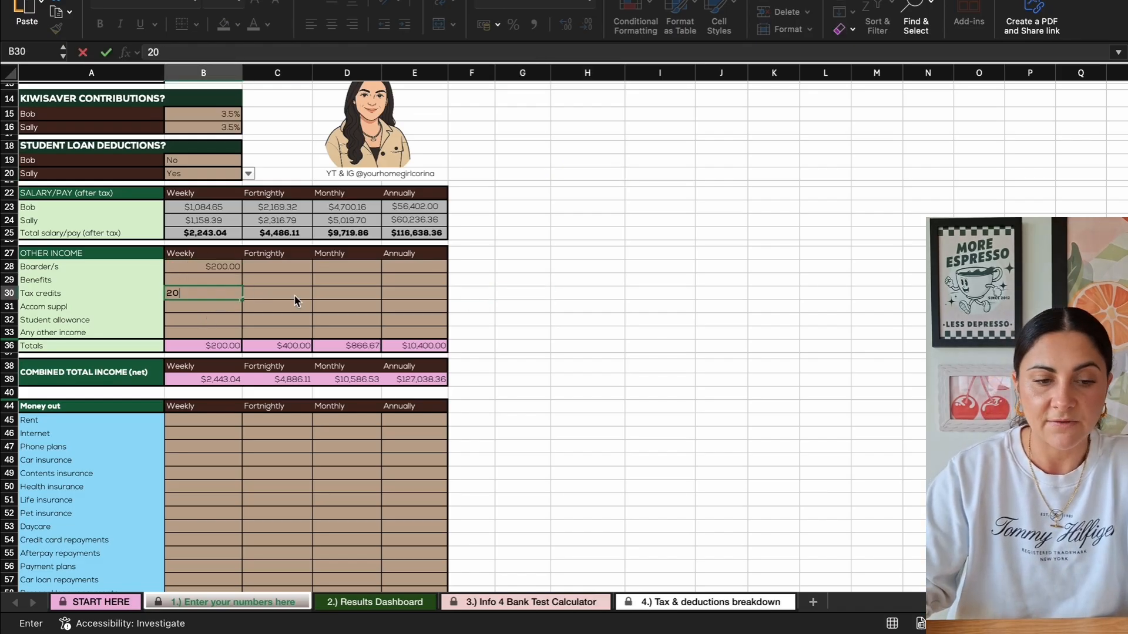
pyautogui.click(301, 298)
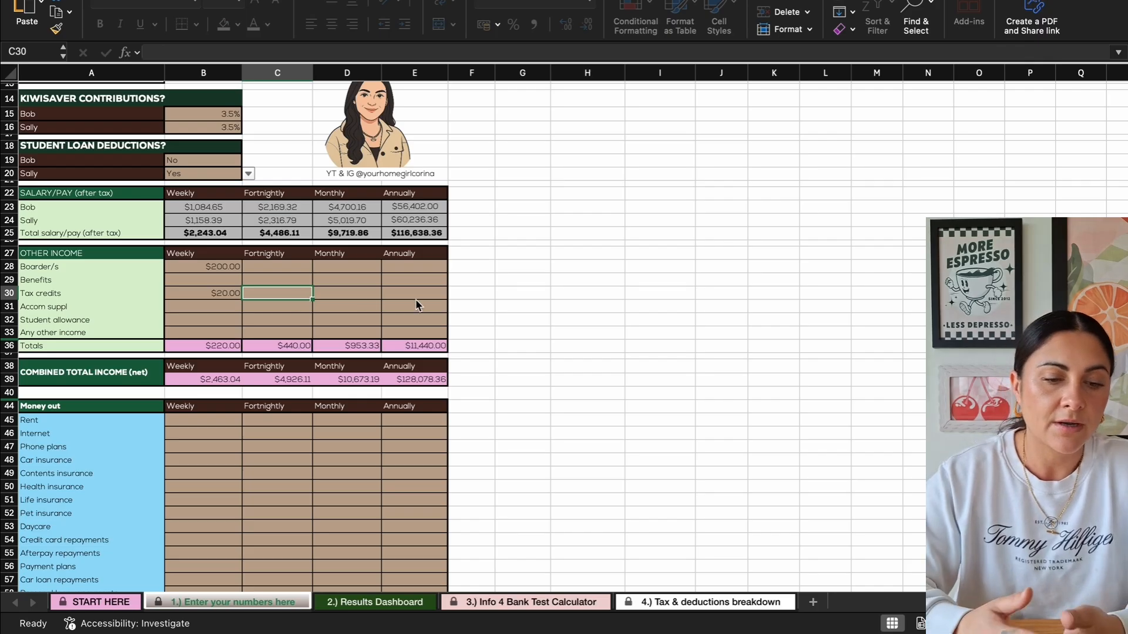
pyautogui.scroll(-2, 530, 306)
pyautogui.scroll(4, 531, 309)
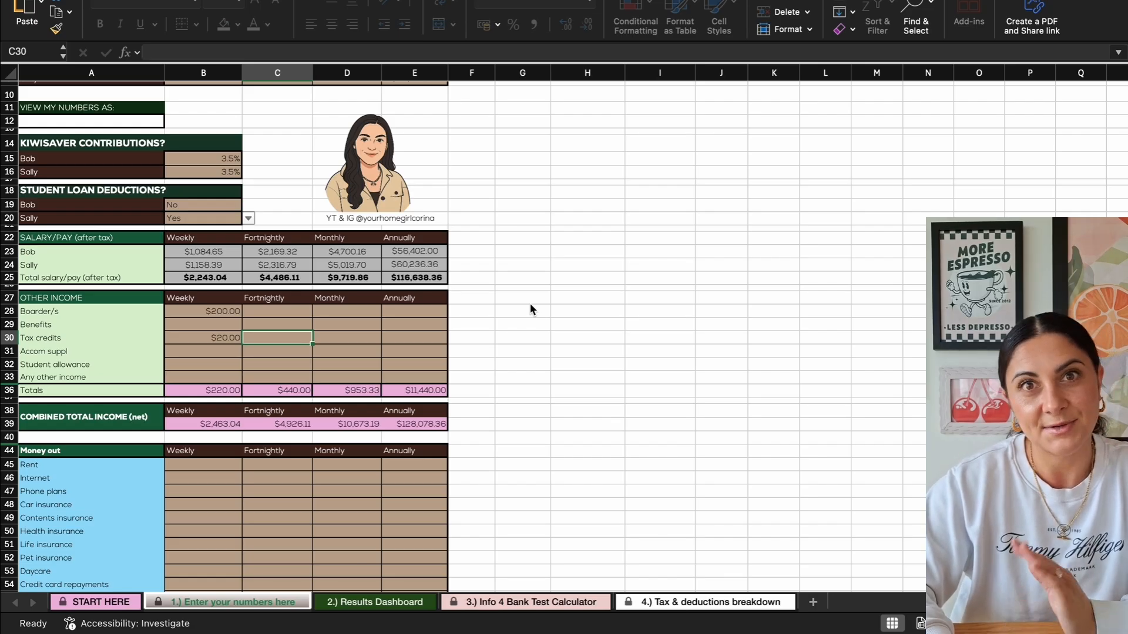
pyautogui.click(529, 303)
pyautogui.scroll(2, 530, 303)
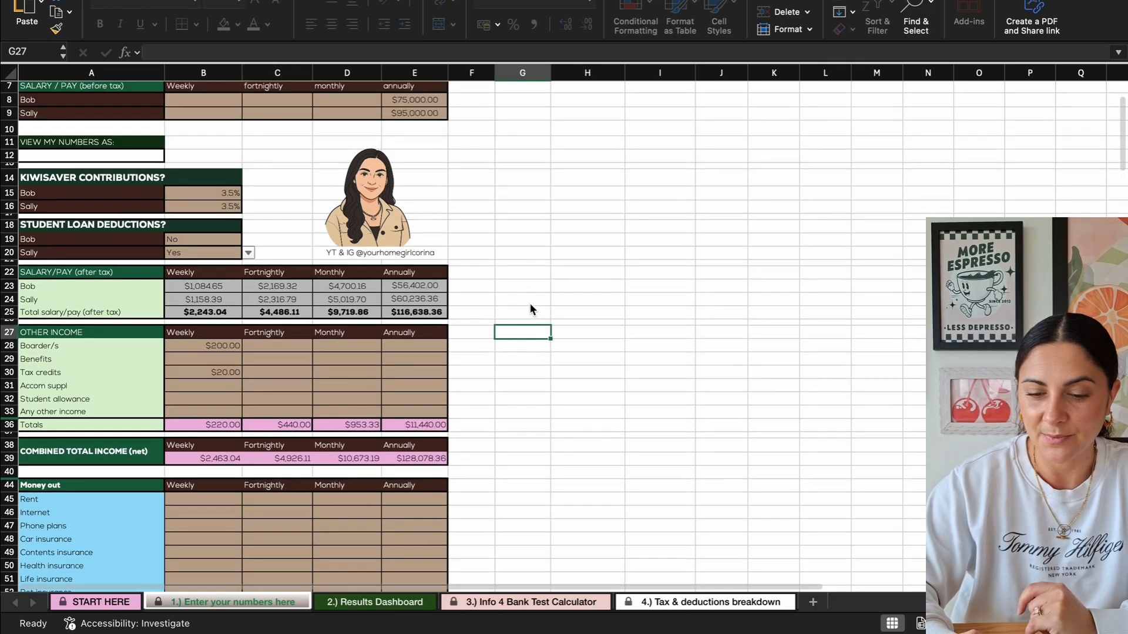
pyautogui.scroll(-1, 531, 305)
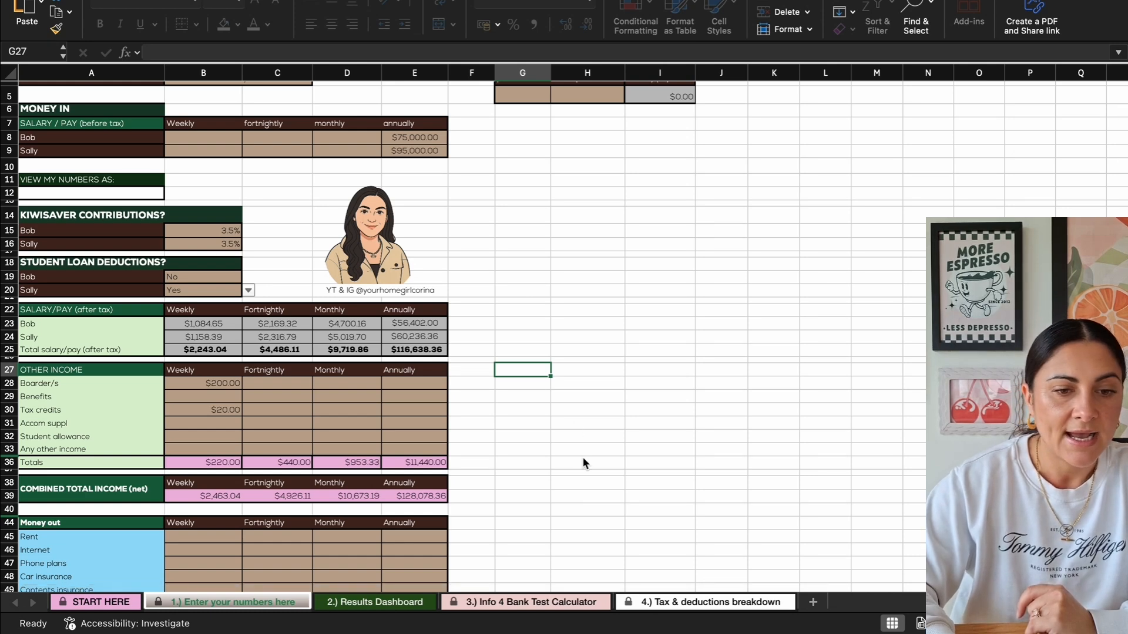
# - Examine the annual tax, levy, KiwiSaver and student loan deductions of both people in the Tax & deductions breakdown sheet
pyautogui.click(667, 605)
pyautogui.click(421, 329)
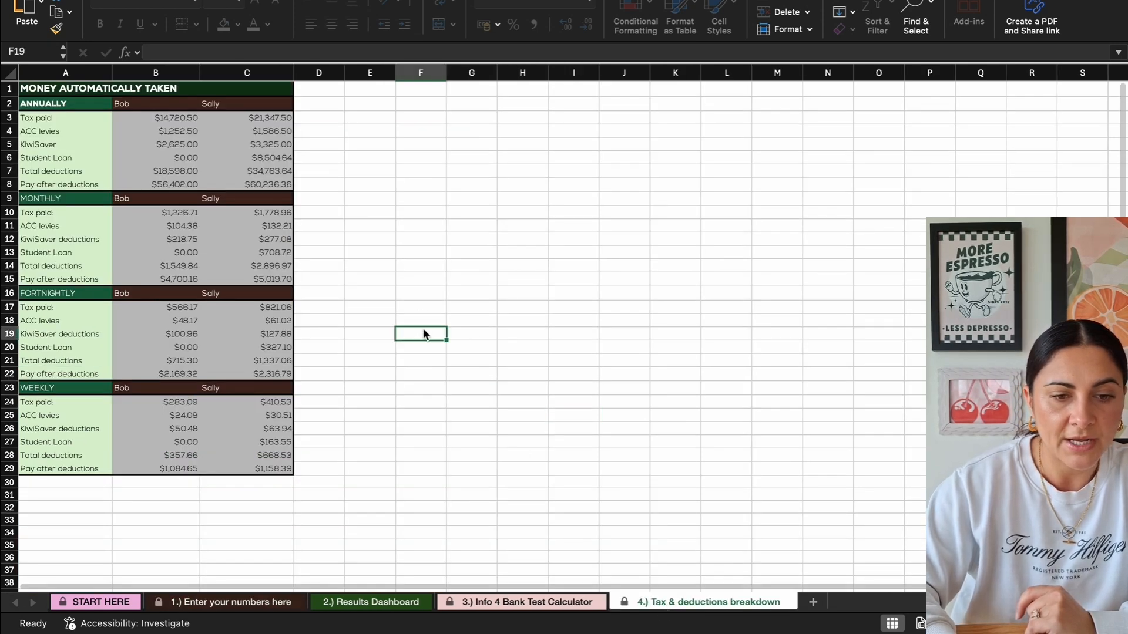
pyautogui.click(182, 158)
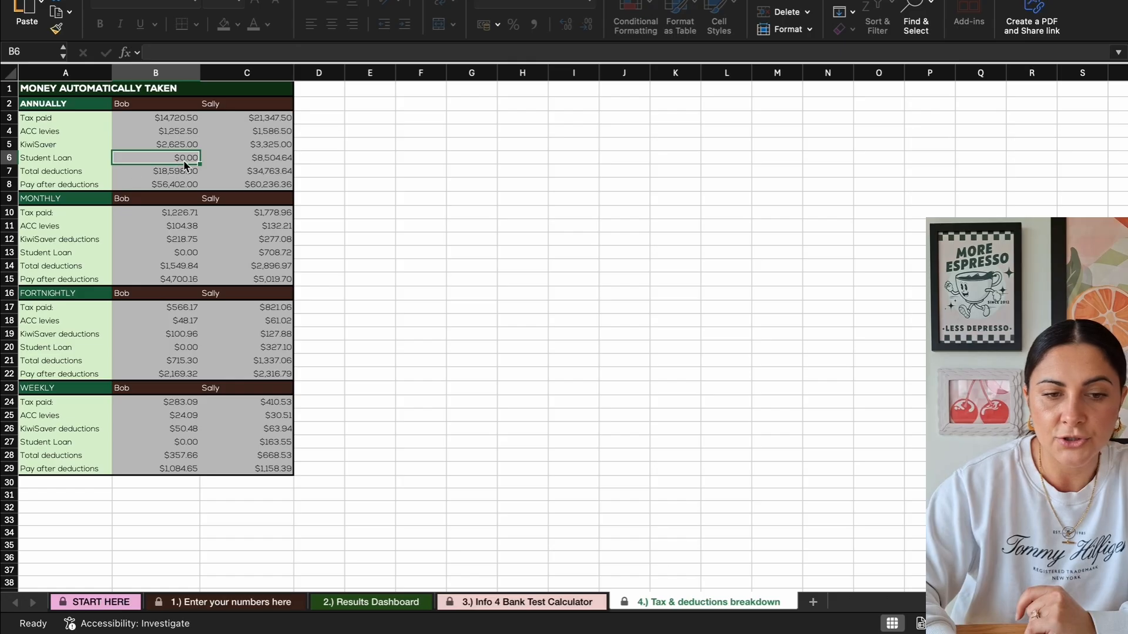
pyautogui.click(269, 162)
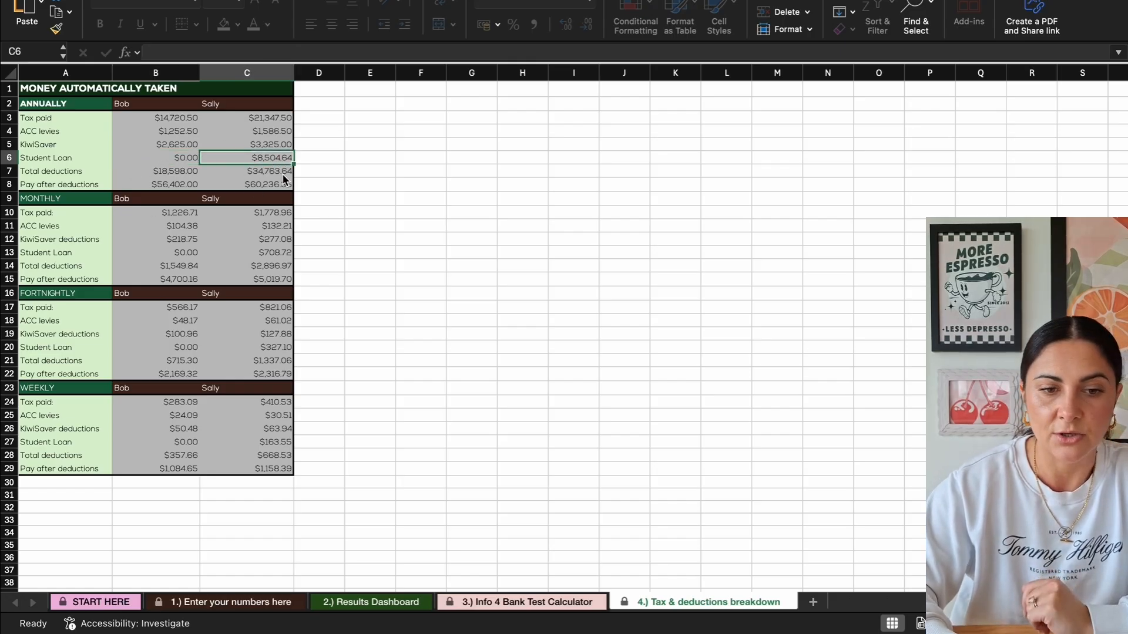
pyautogui.click(61, 122)
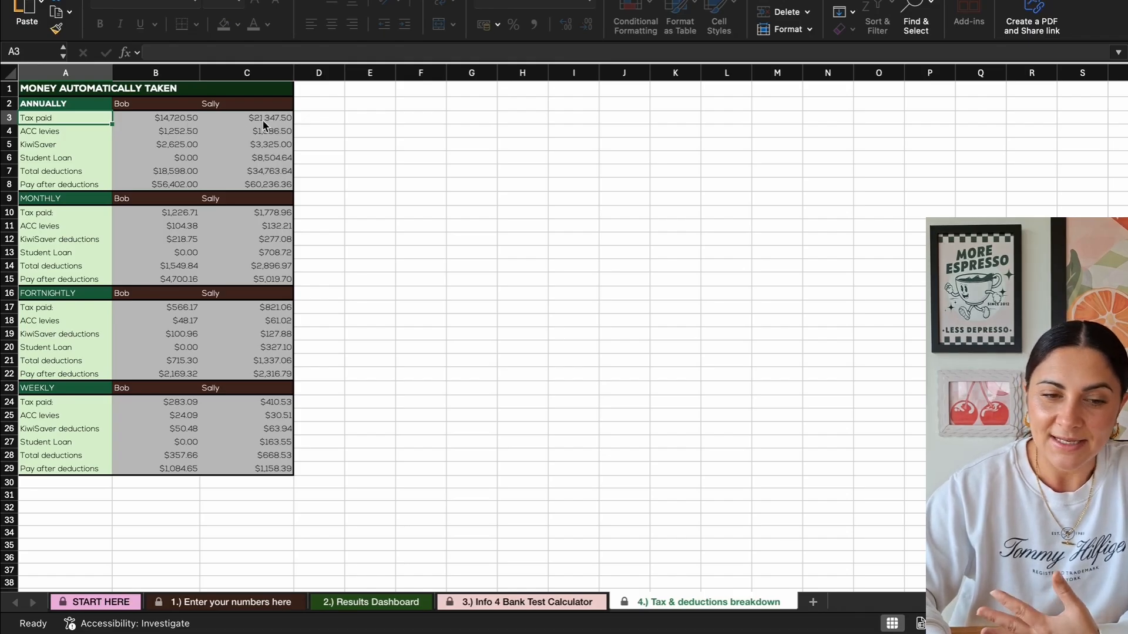
pyautogui.click(321, 106)
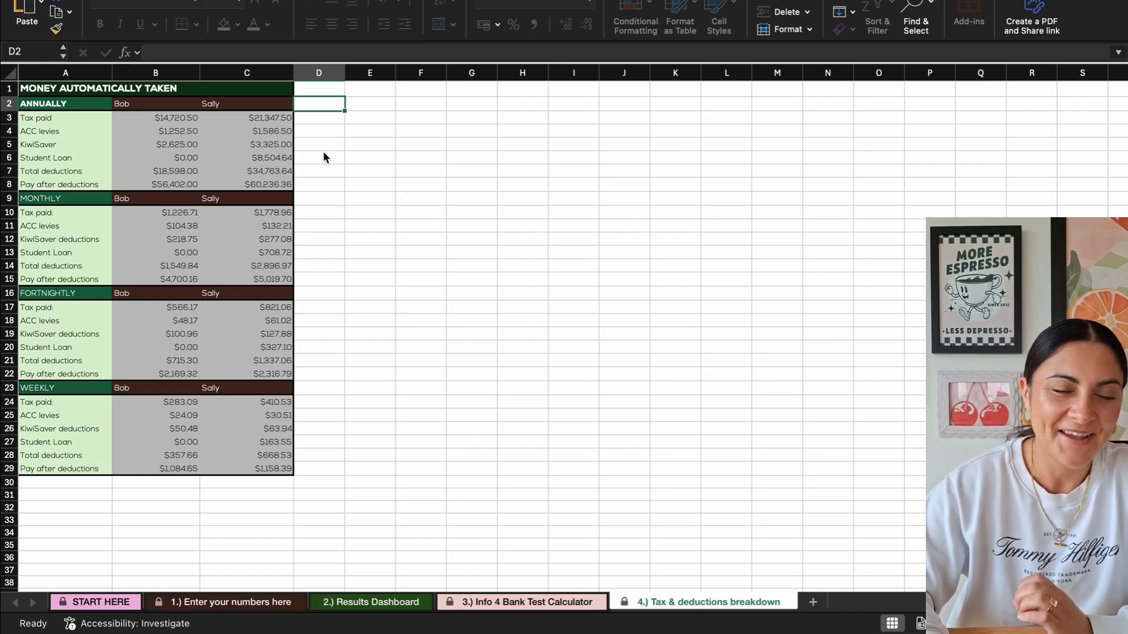
pyautogui.click(323, 156)
pyautogui.click(319, 105)
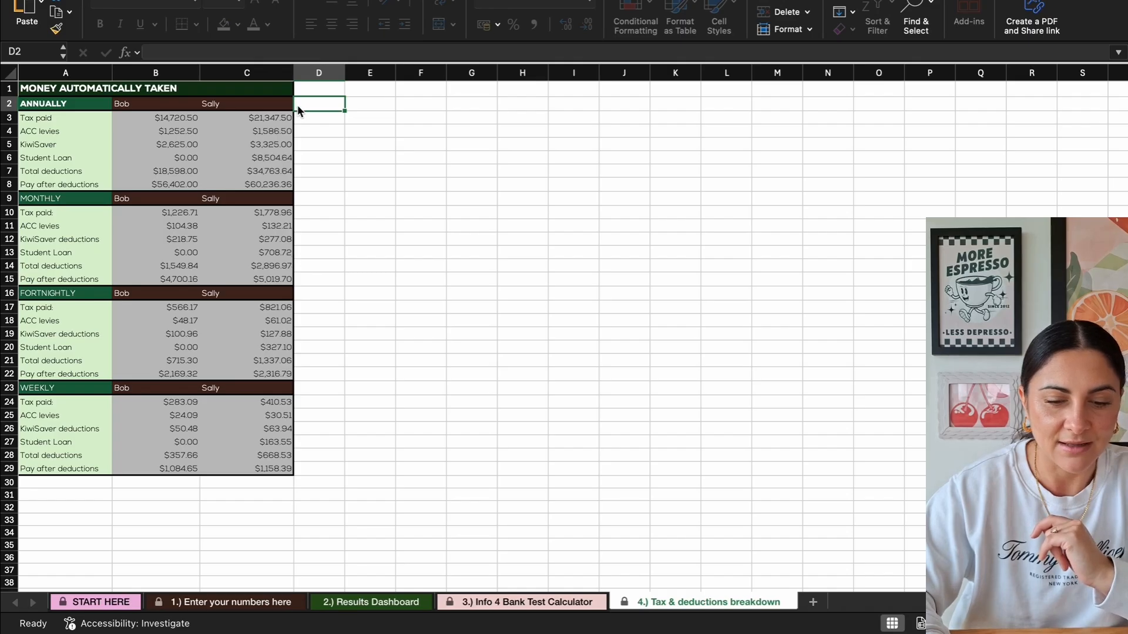
# - Return to the Enter your numbers sheet and enter a weekly rent of 700 in the Money out table
pyautogui.click(230, 602)
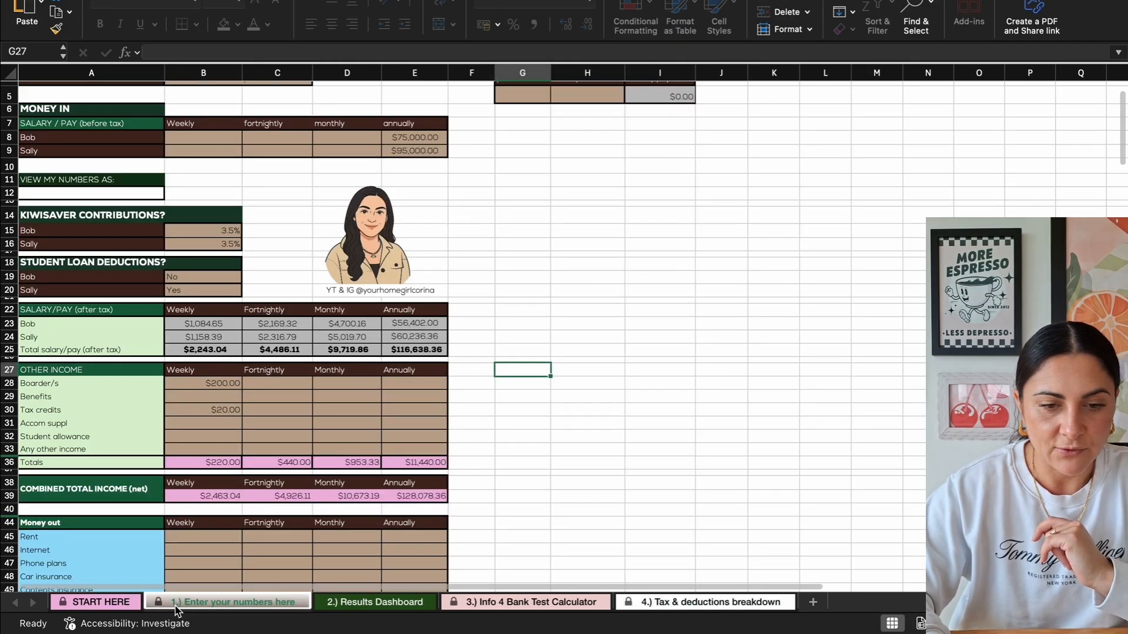
pyautogui.scroll(-10, 494, 431)
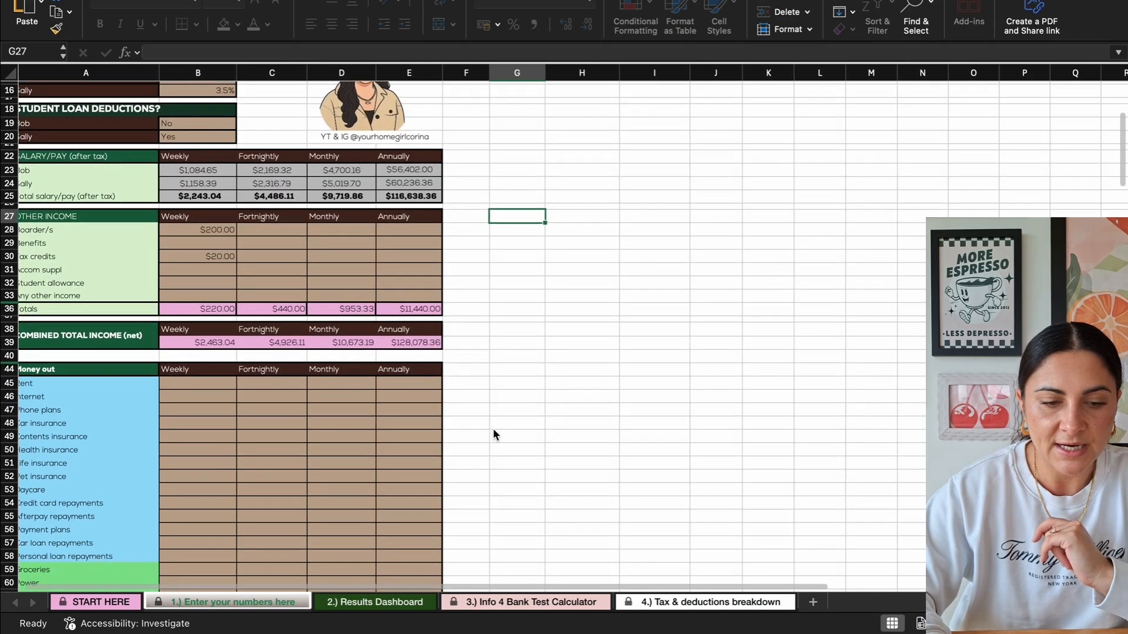
pyautogui.scroll(-1, 493, 435)
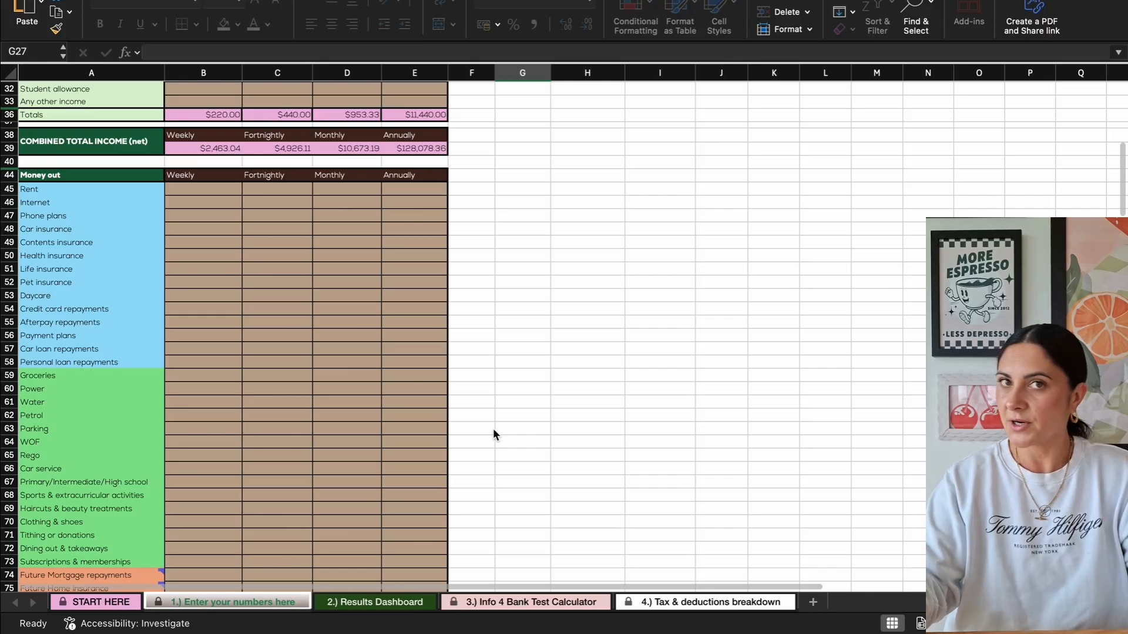
pyautogui.scroll(-3, 493, 434)
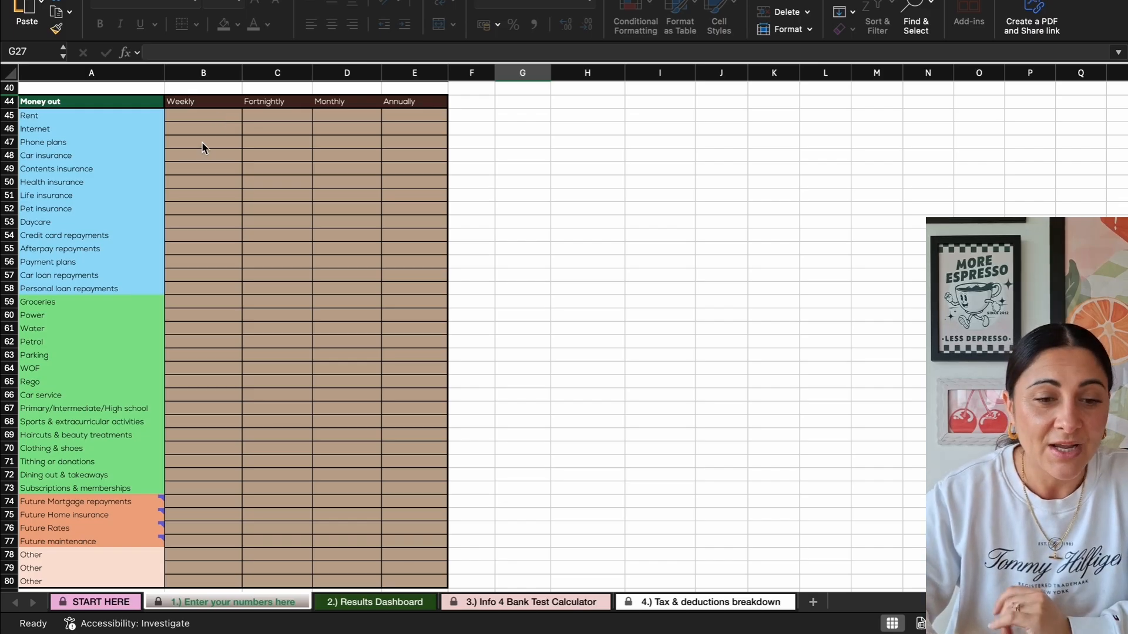
pyautogui.scroll(1, 206, 221)
pyautogui.scroll(-1, 206, 221)
pyautogui.scroll(-1, 206, 221)
pyautogui.click(206, 101)
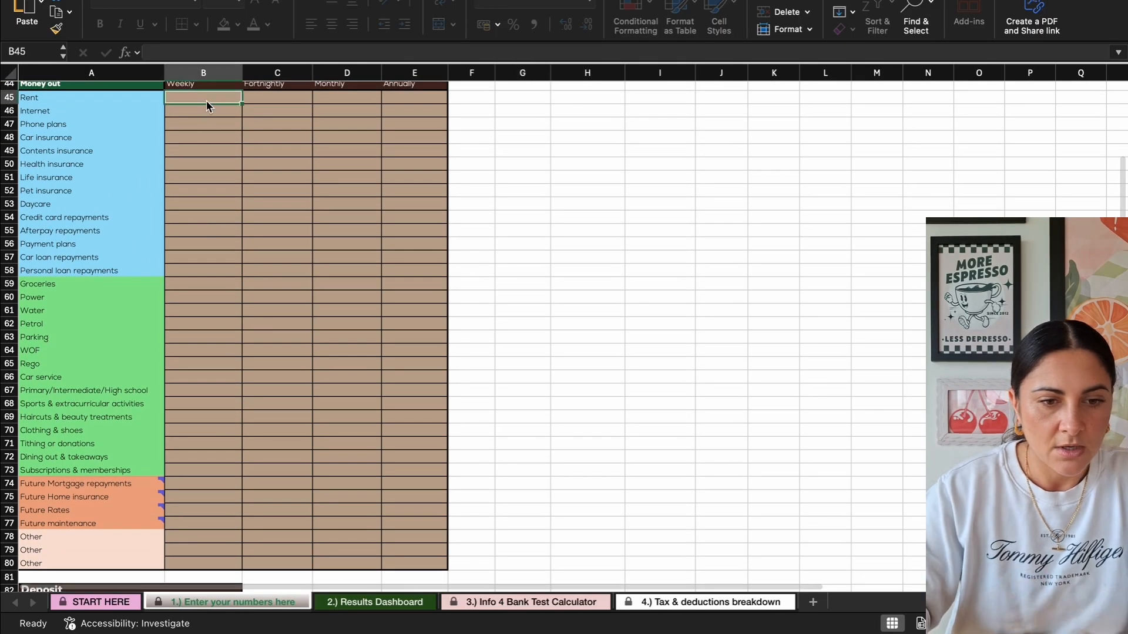
pyautogui.doubleClick(206, 100)
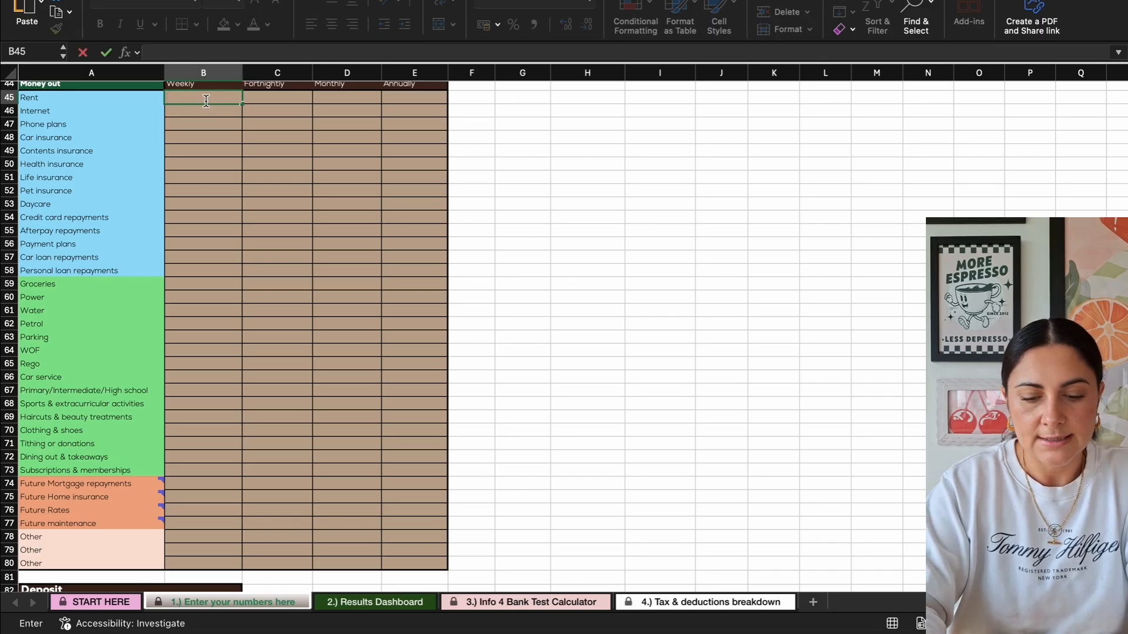
pyautogui.write('700')
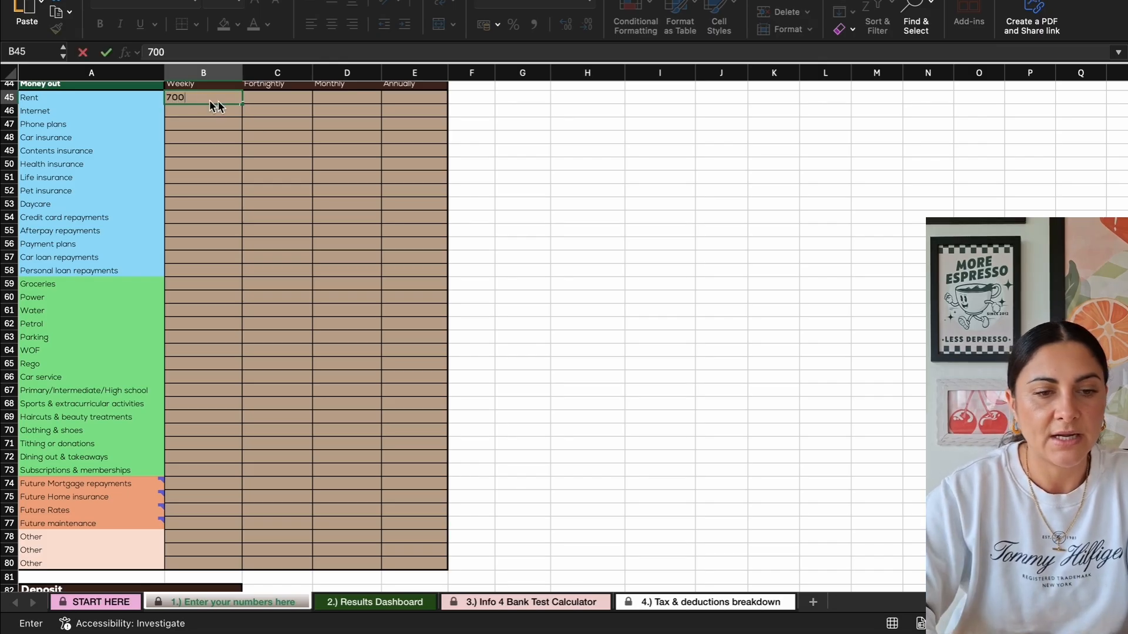
pyautogui.click(262, 134)
# - Enter monthly expenses of 80 for internet and =40+30 for phone plans
pyautogui.click(327, 110)
pyautogui.write('80')
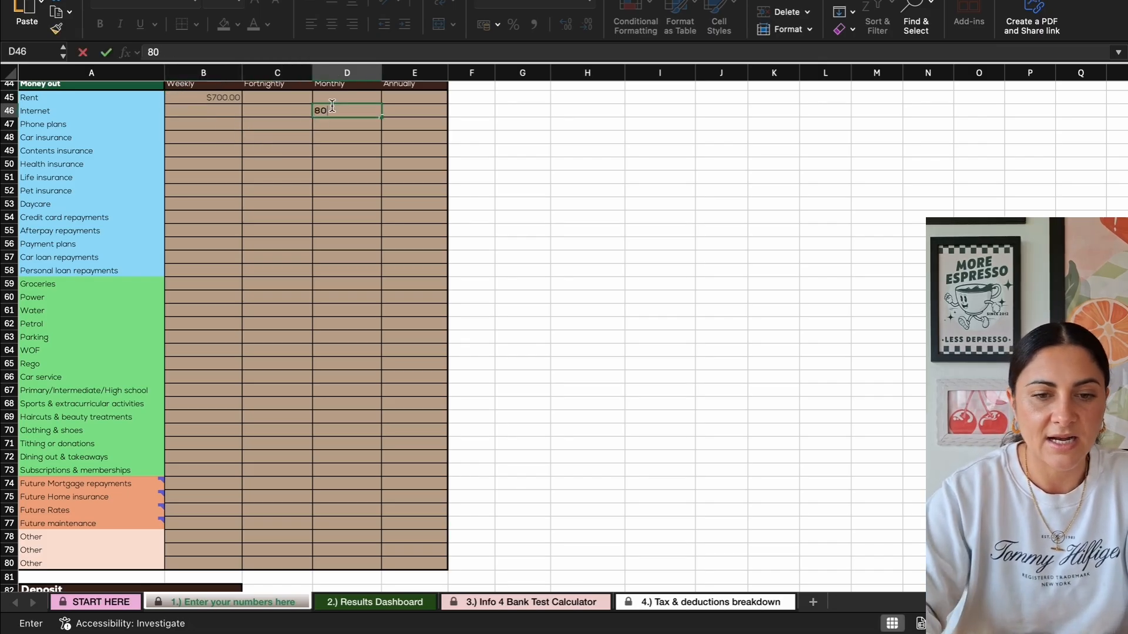
pyautogui.click(332, 125)
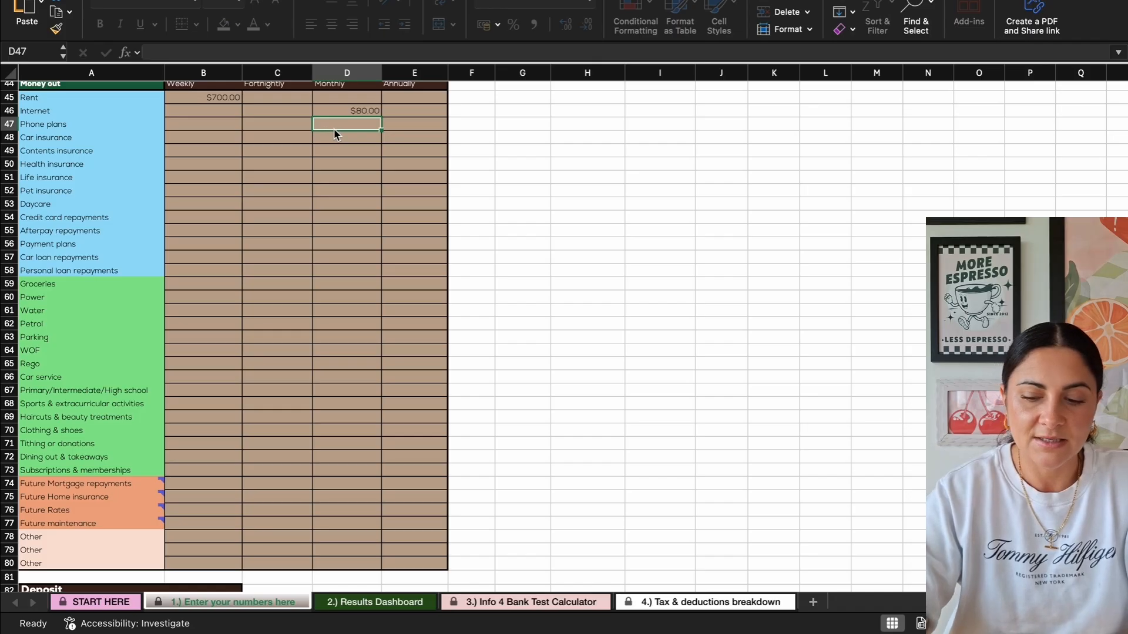
pyautogui.write('=40')
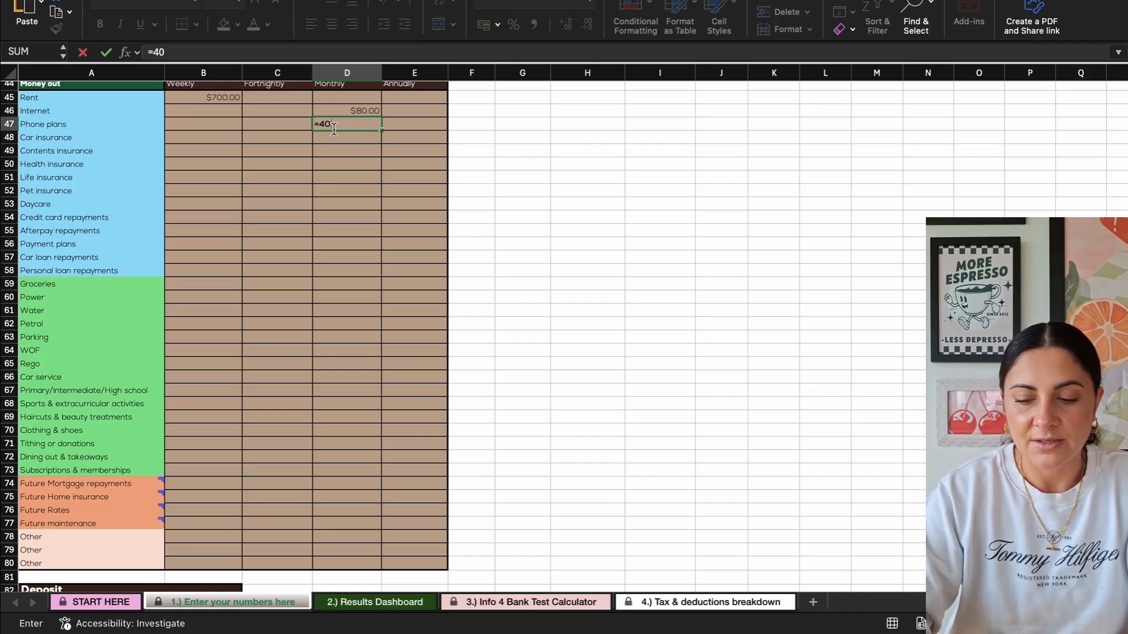
pyautogui.write('+30')
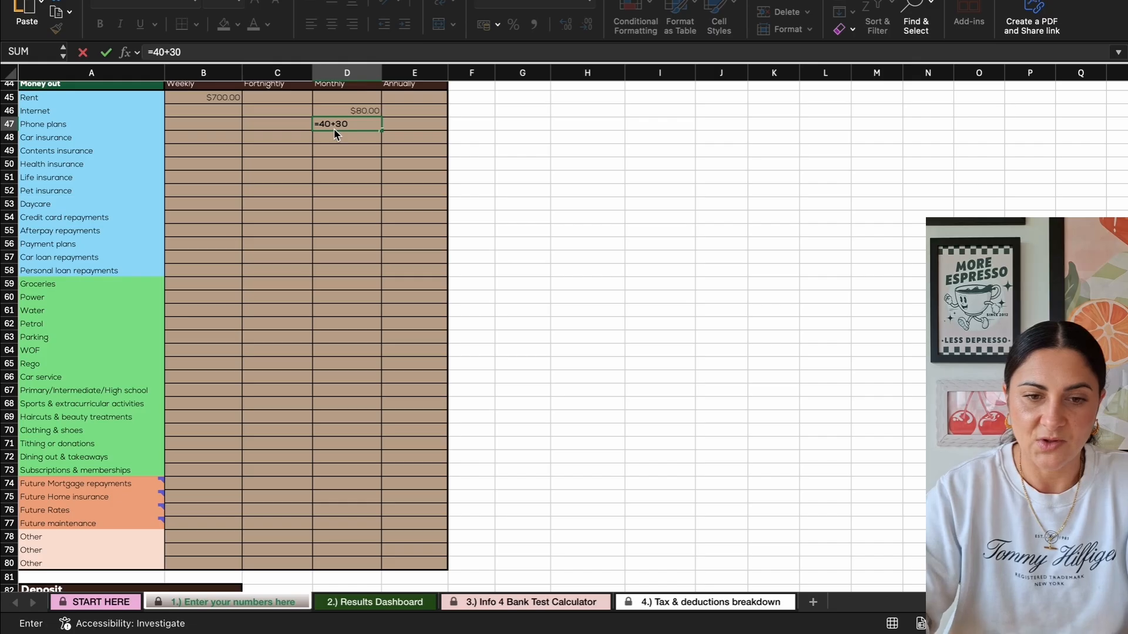
pyautogui.press('Return')
# - Enter a fortnightly car insurance cost of 40 and a monthly contents insurance cost of 20
pyautogui.click(286, 140)
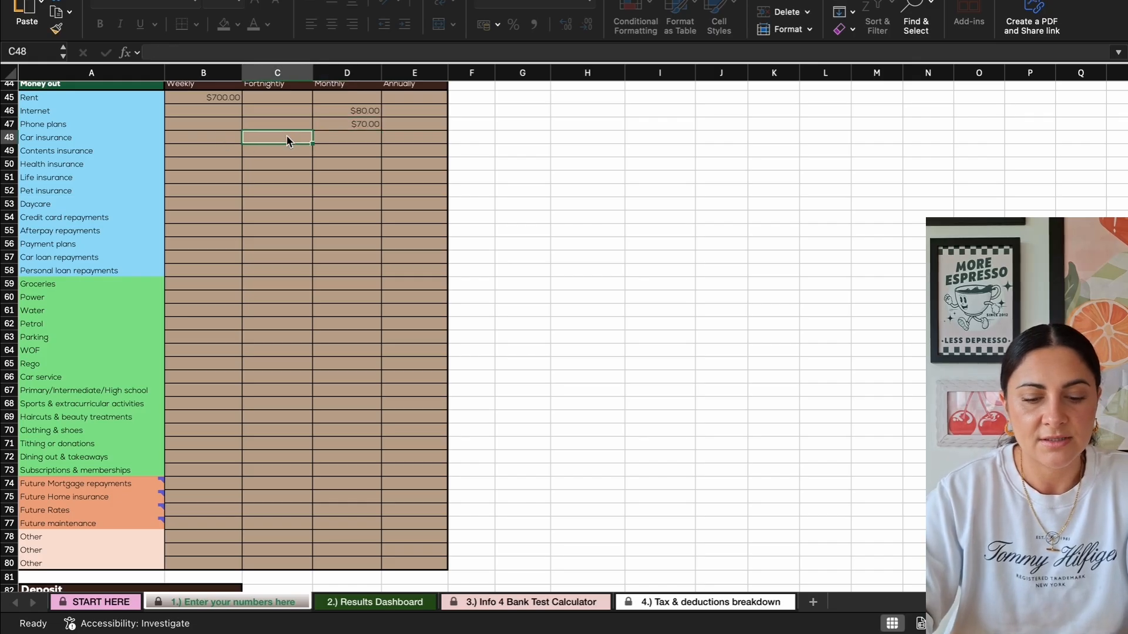
pyautogui.write('40')
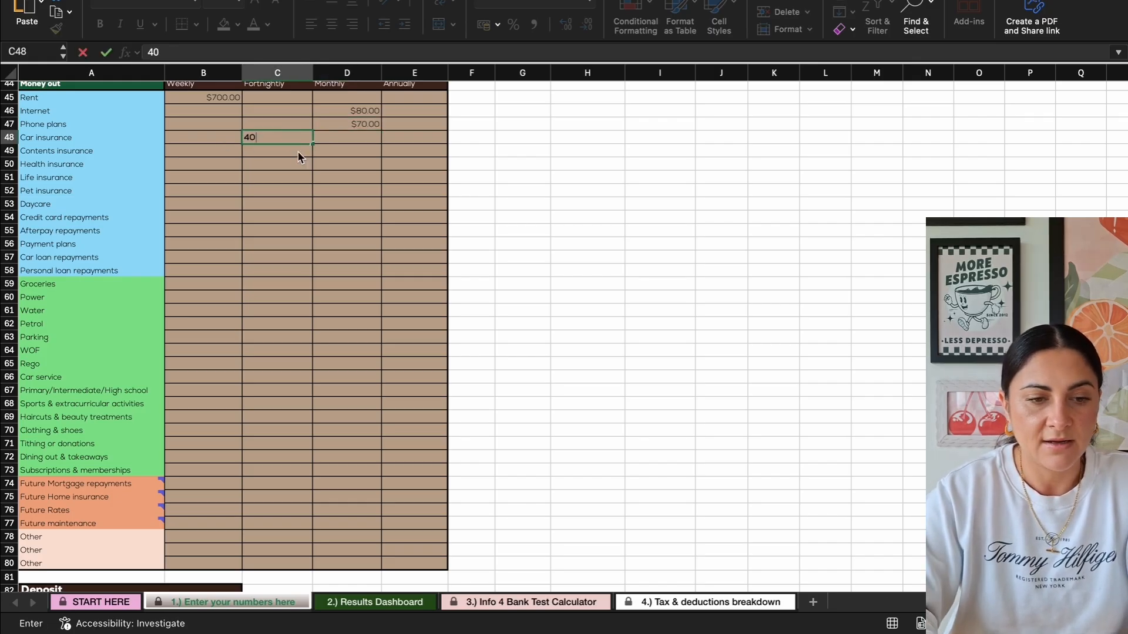
pyautogui.press('Return')
pyautogui.click(338, 155)
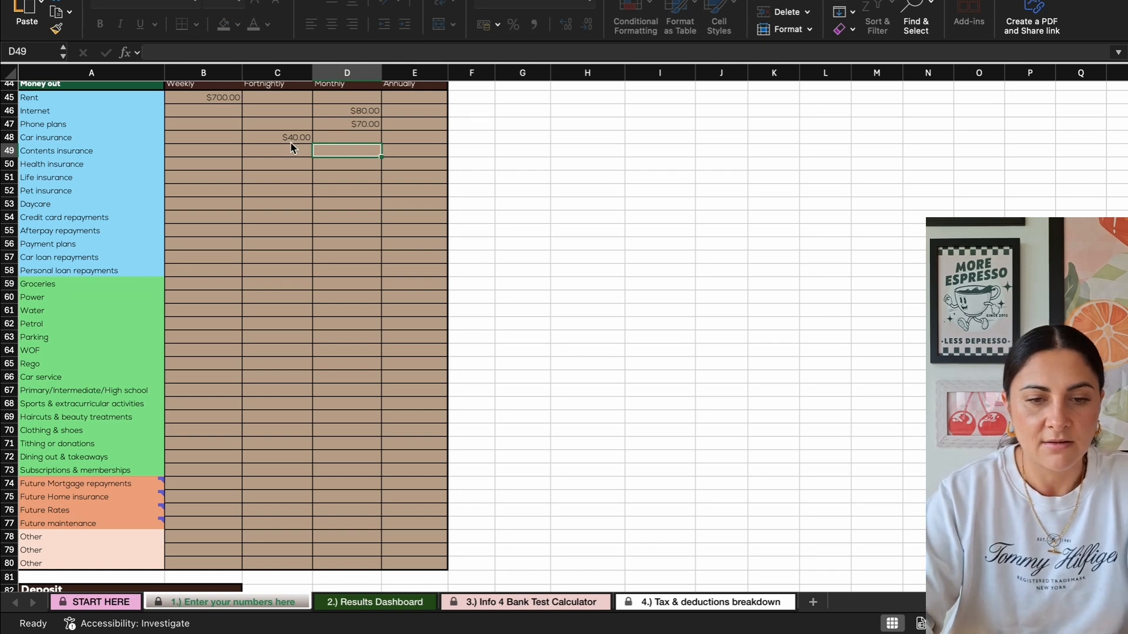
pyautogui.write('20')
pyautogui.click(321, 232)
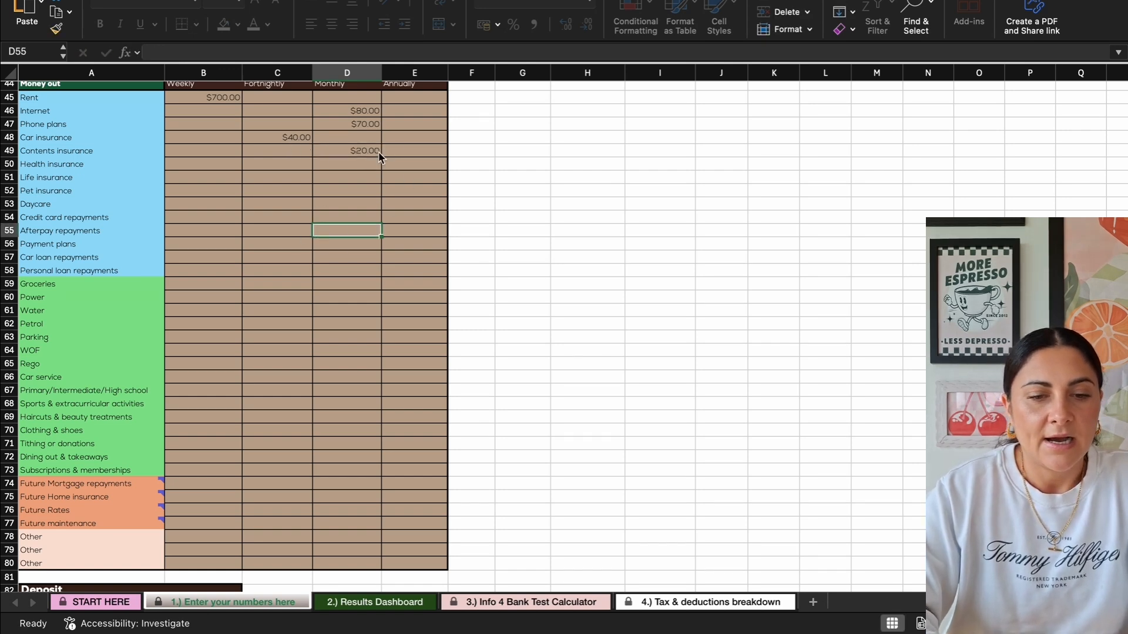
# - Enter monthly costs of 60 for health insurance and 80 for life insurance
pyautogui.click(326, 168)
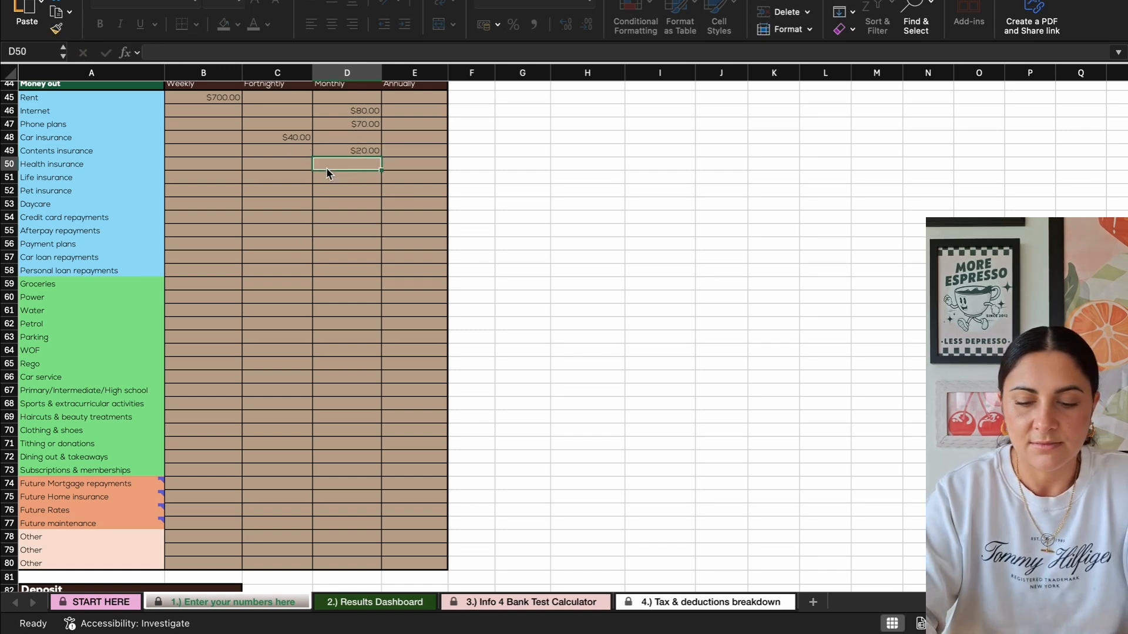
pyautogui.write('60')
pyautogui.click(356, 243)
pyautogui.click(328, 177)
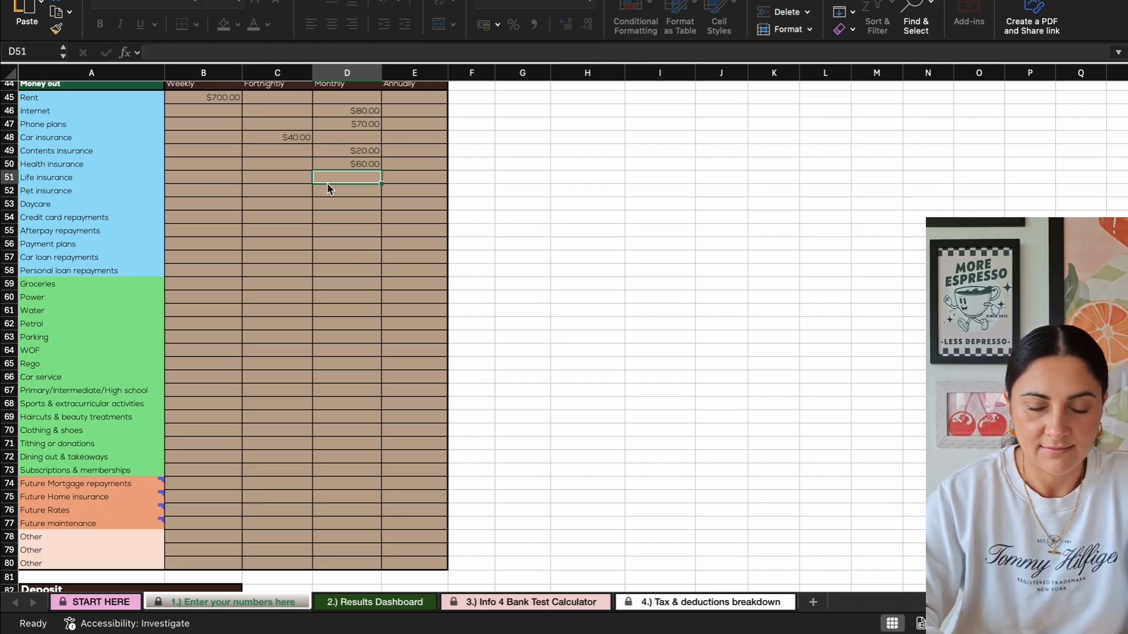
pyautogui.write('80')
pyautogui.click(344, 217)
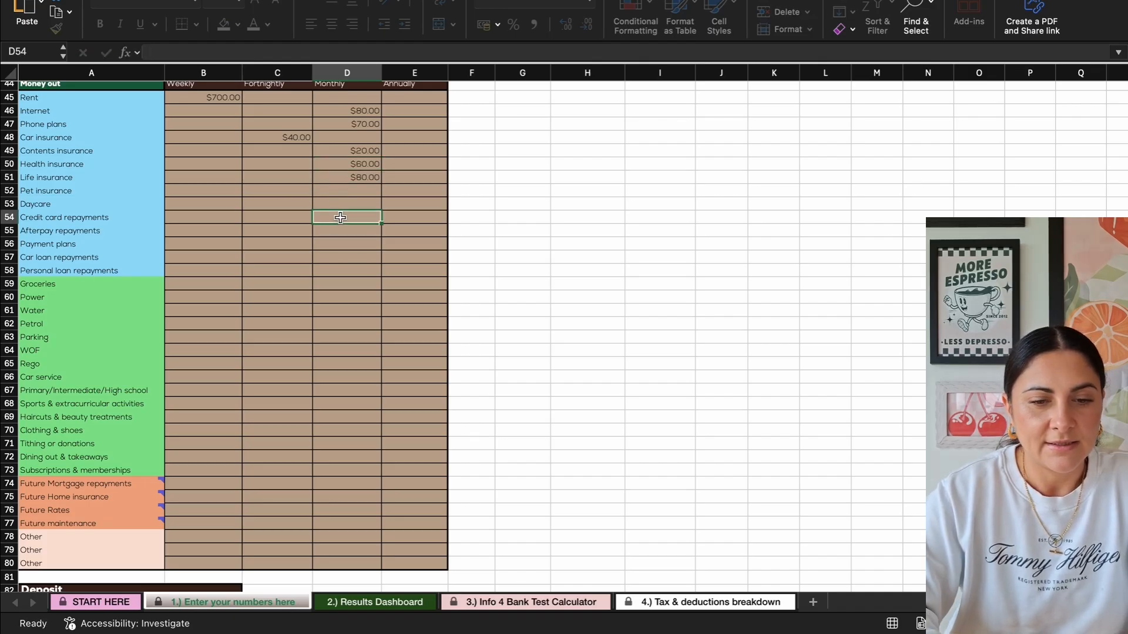
# - Enter a weekly daycare cost of 280 and monthly credit card repayments of 40
pyautogui.click(223, 205)
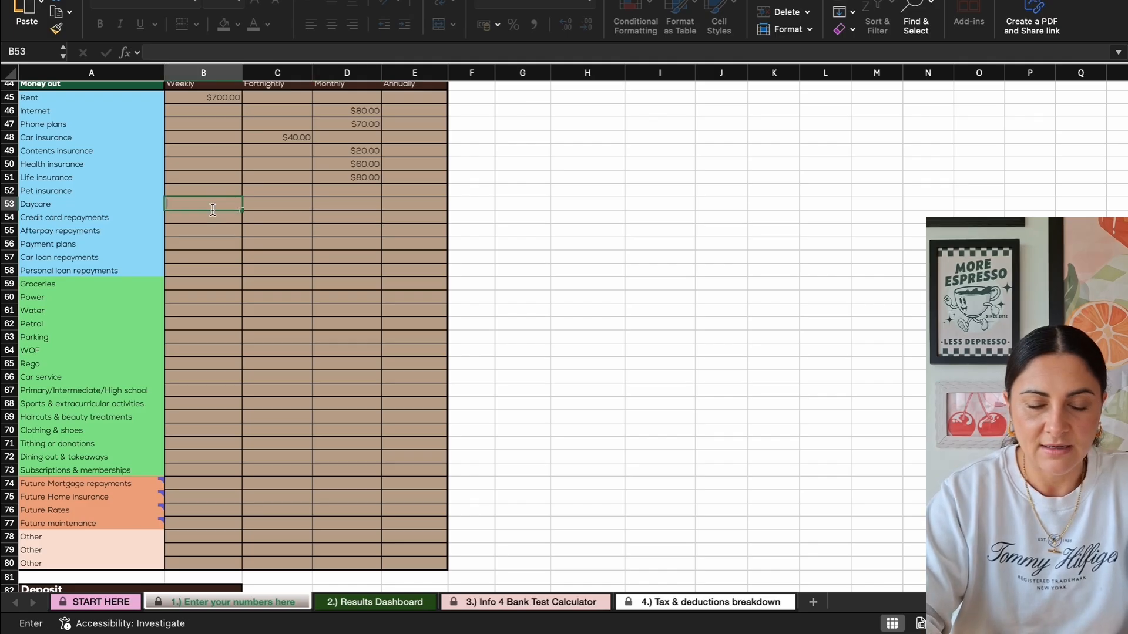
pyautogui.write('280')
pyautogui.click(300, 244)
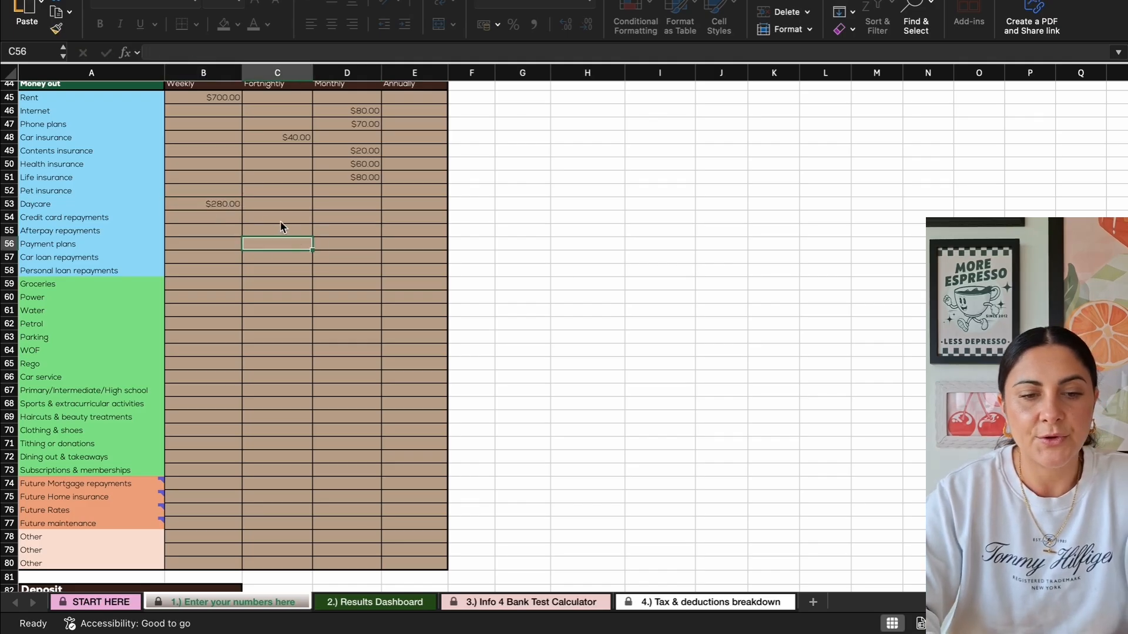
pyautogui.scroll(1, 221, 217)
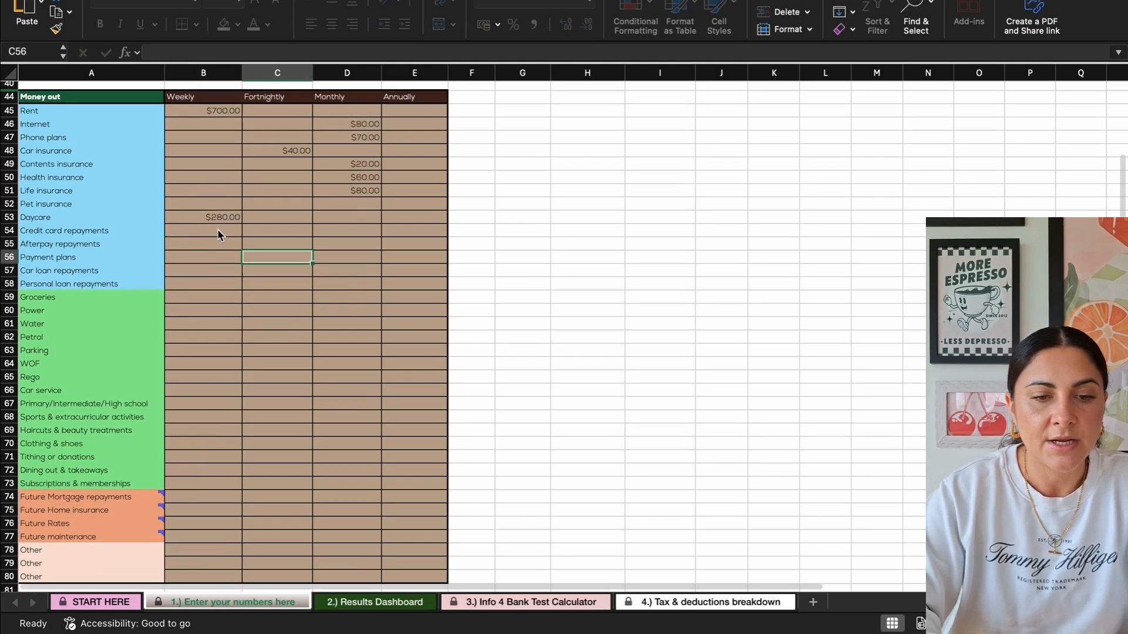
pyautogui.click(332, 230)
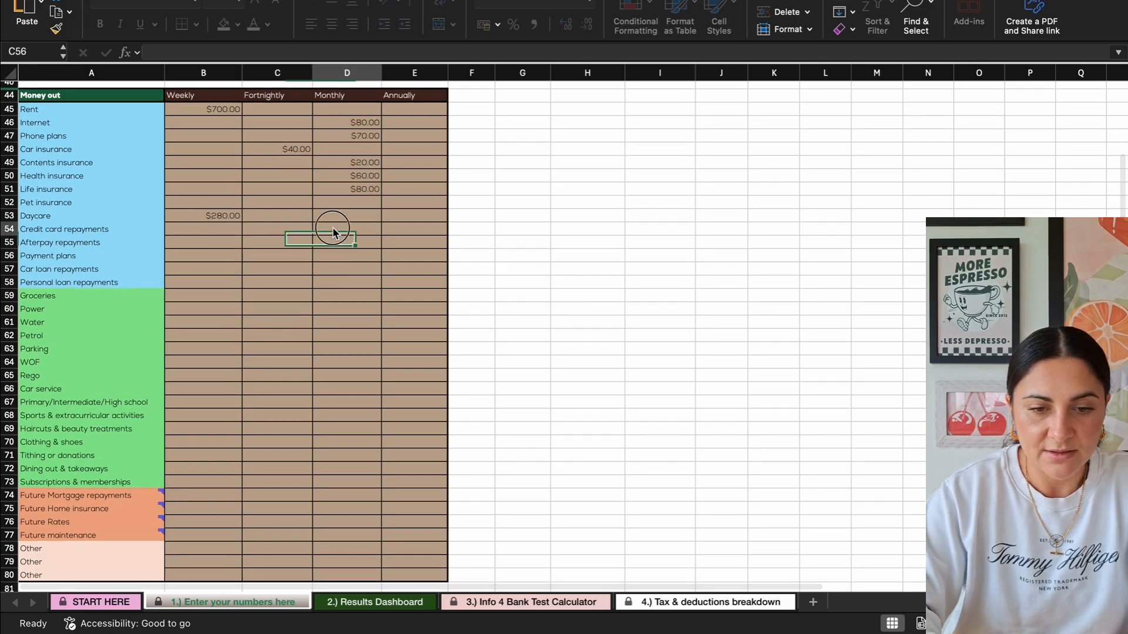
pyautogui.write('40')
pyautogui.click(324, 267)
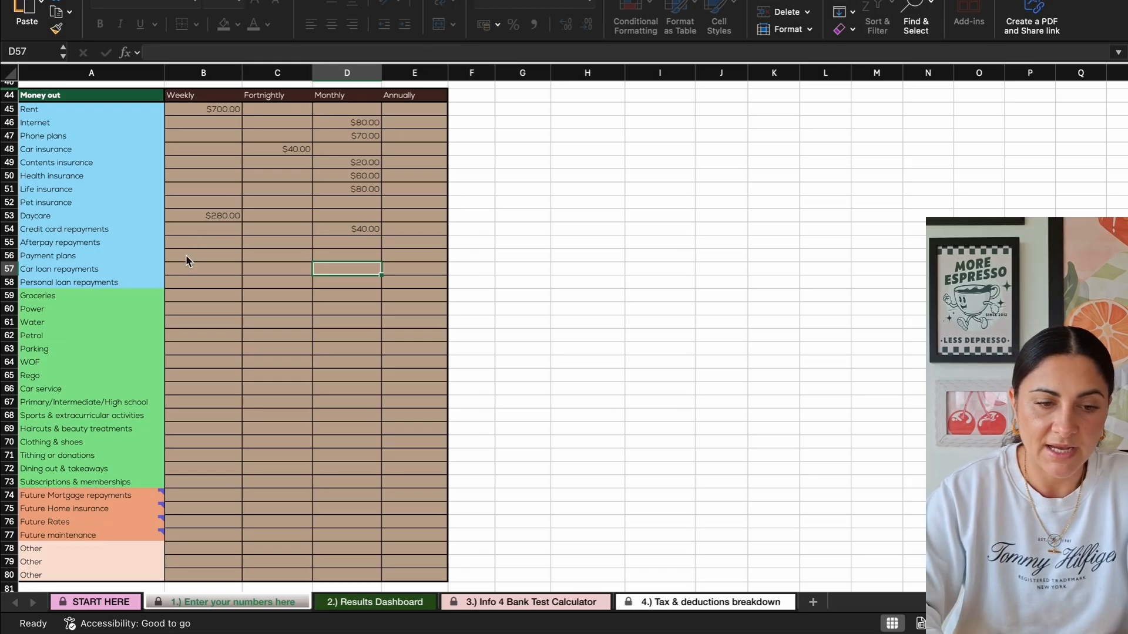
# - Enter weekly amounts of 30 for payment plans and 40 for car loan repayments
pyautogui.click(186, 256)
pyautogui.write('30')
pyautogui.click(355, 255)
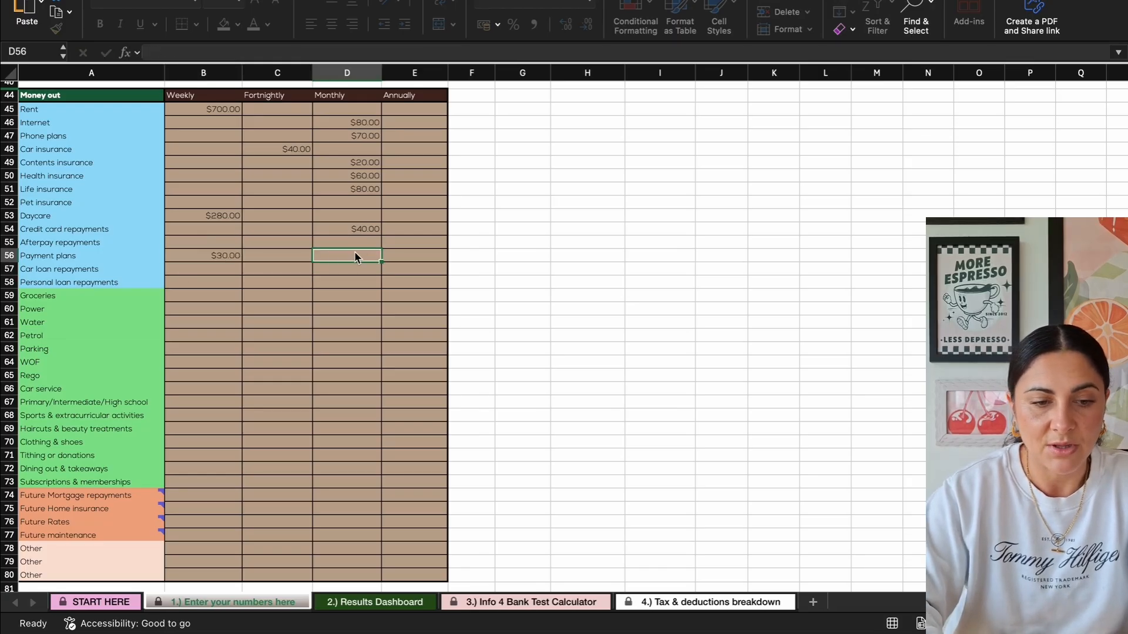
pyautogui.click(197, 272)
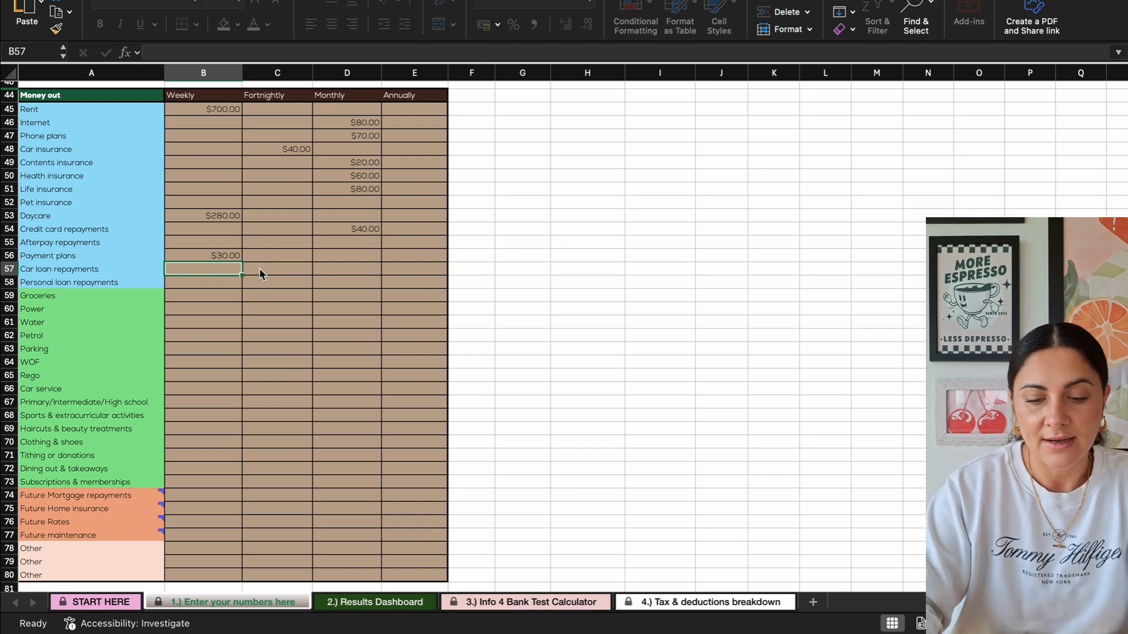
pyautogui.write('40')
pyautogui.click(292, 307)
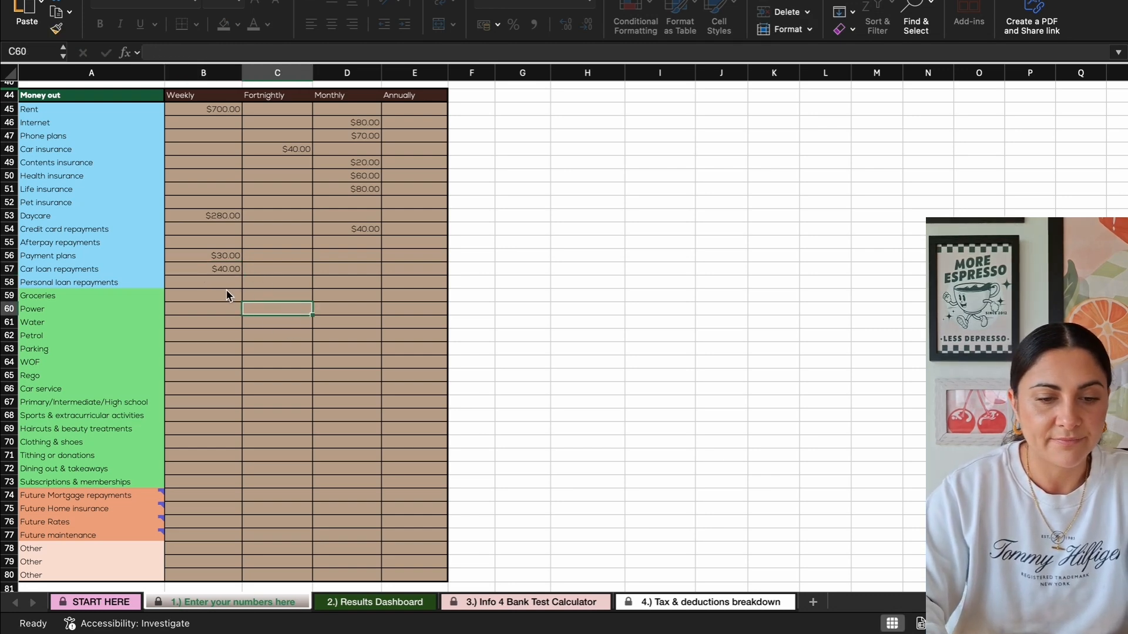
# - Enter a weekly groceries cost of 320
pyautogui.scroll(1, 225, 297)
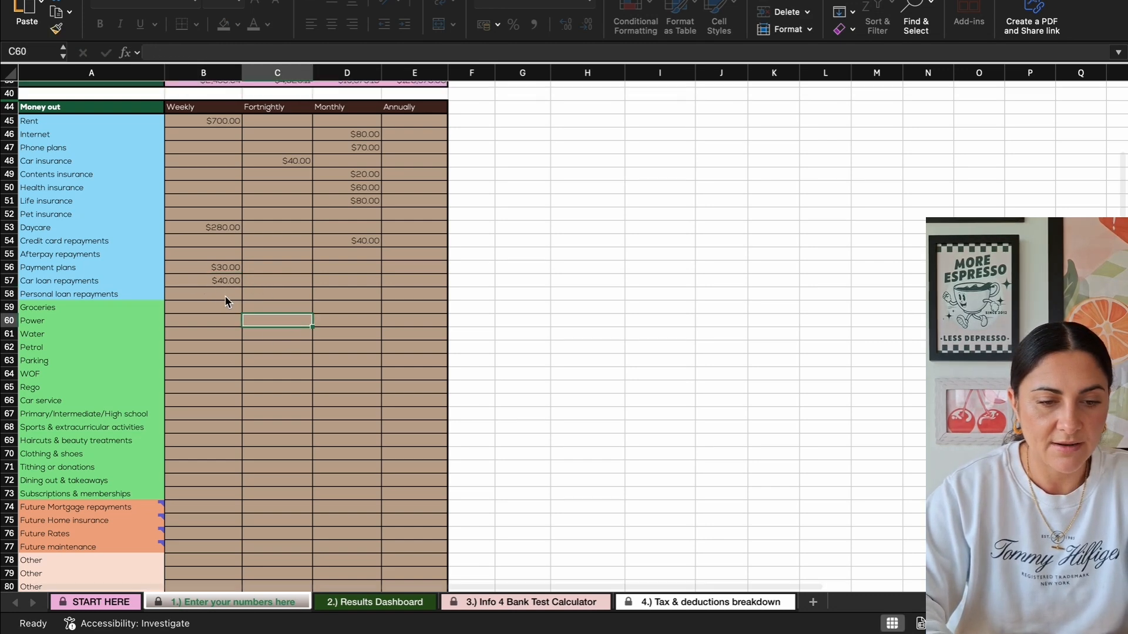
pyautogui.scroll(-3, 227, 301)
pyautogui.click(215, 215)
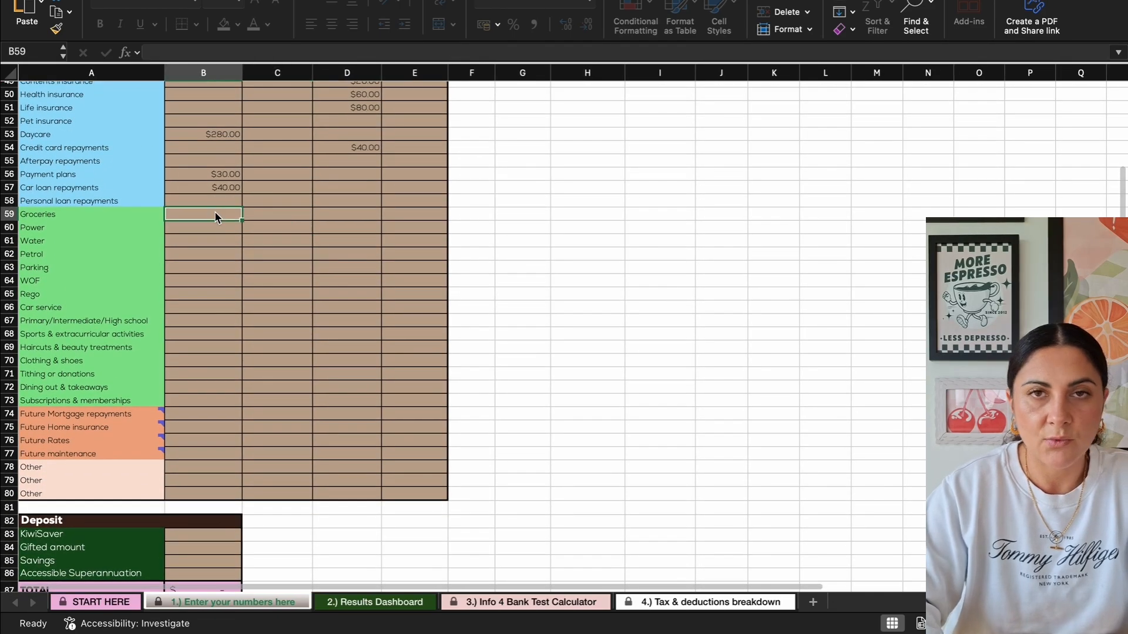
pyautogui.write('320')
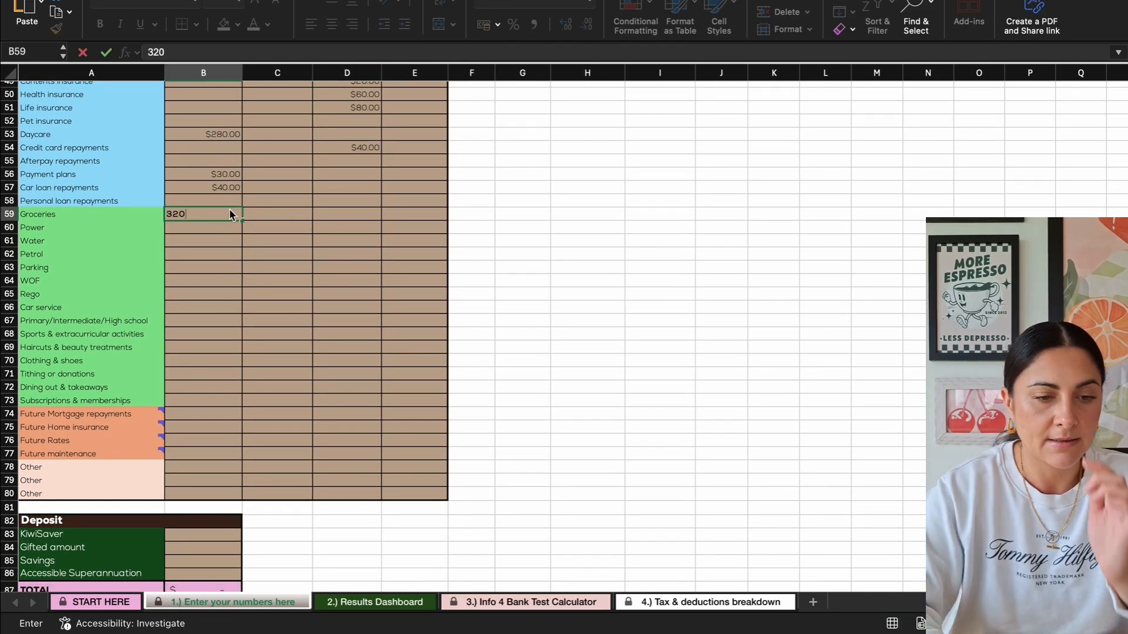
pyautogui.click(276, 268)
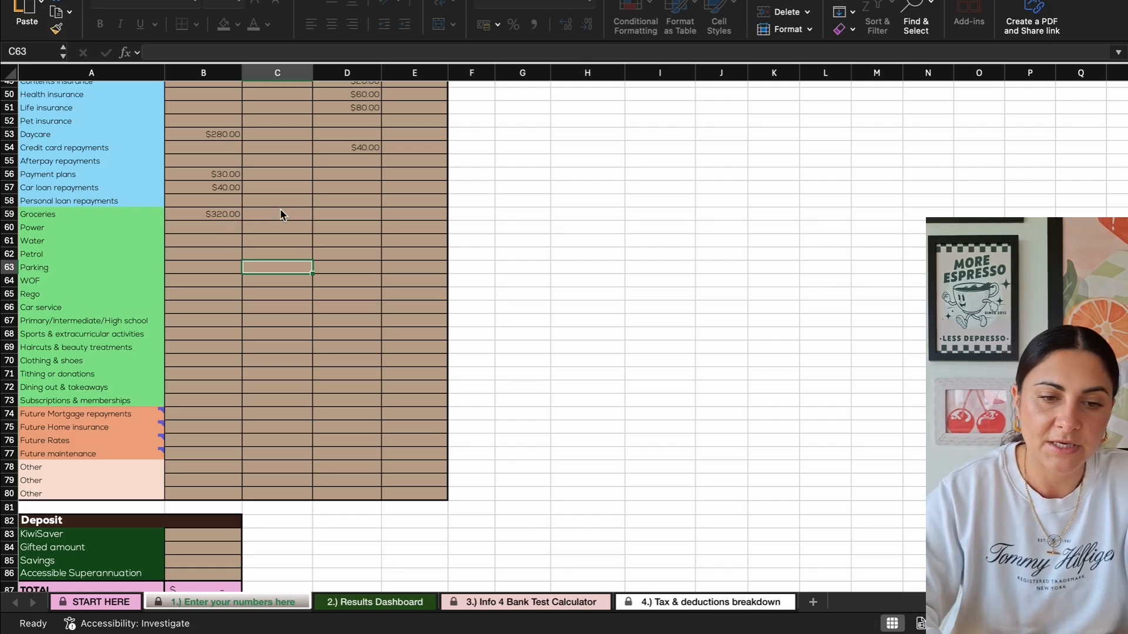
# - Set the weekly groceries cost to the sum =300+50+50
pyautogui.click(228, 215)
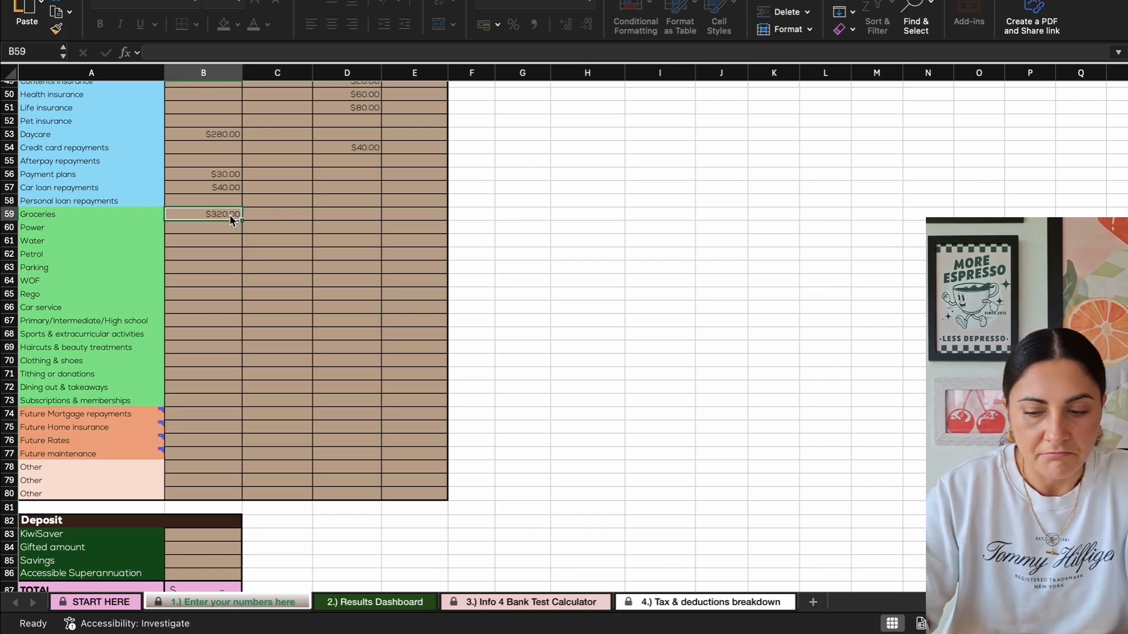
pyautogui.write('=100')
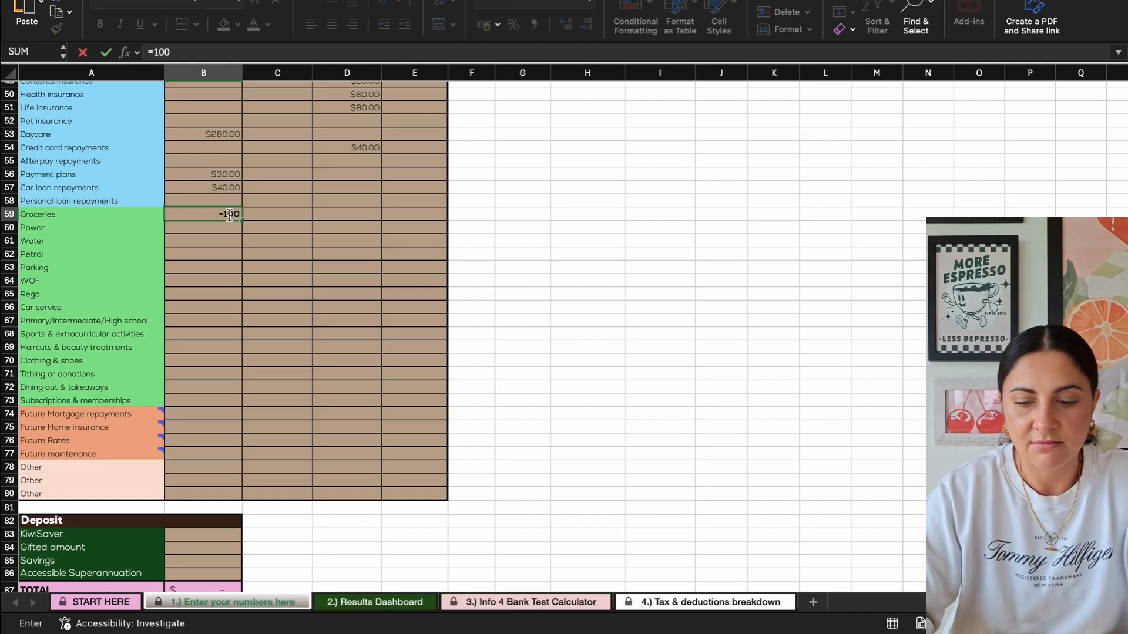
pyautogui.press('BackSpace')
pyautogui.press('BackSpace')
pyautogui.write('300')
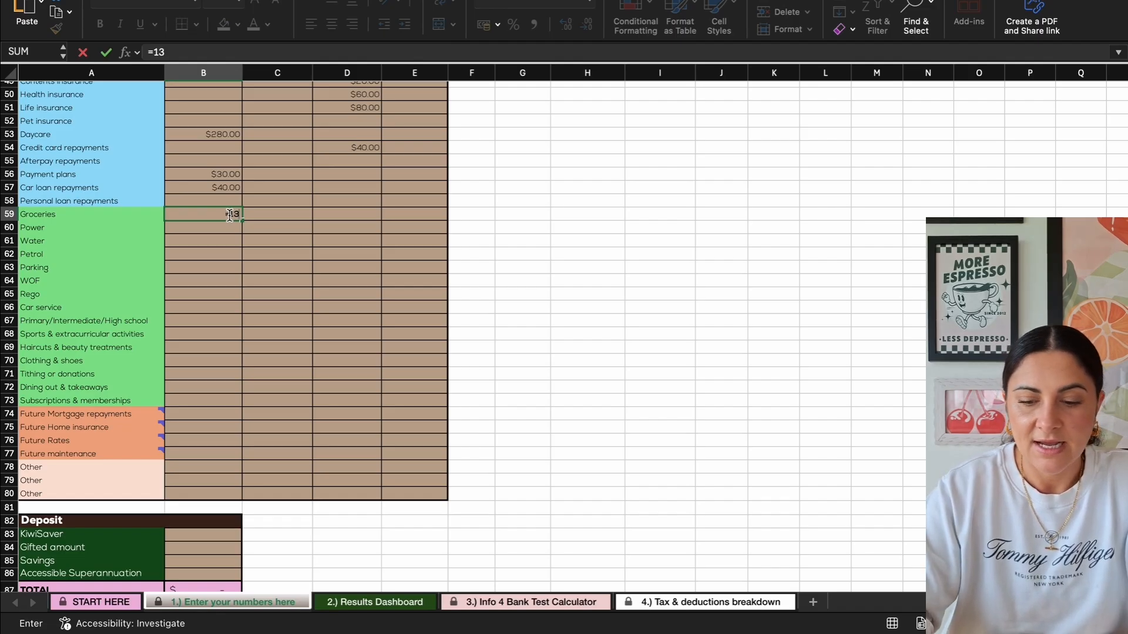
pyautogui.press('BackSpace')
pyautogui.press('BackSpace')
pyautogui.press('BackSpace')
pyautogui.press('BackSpace')
pyautogui.write('300+')
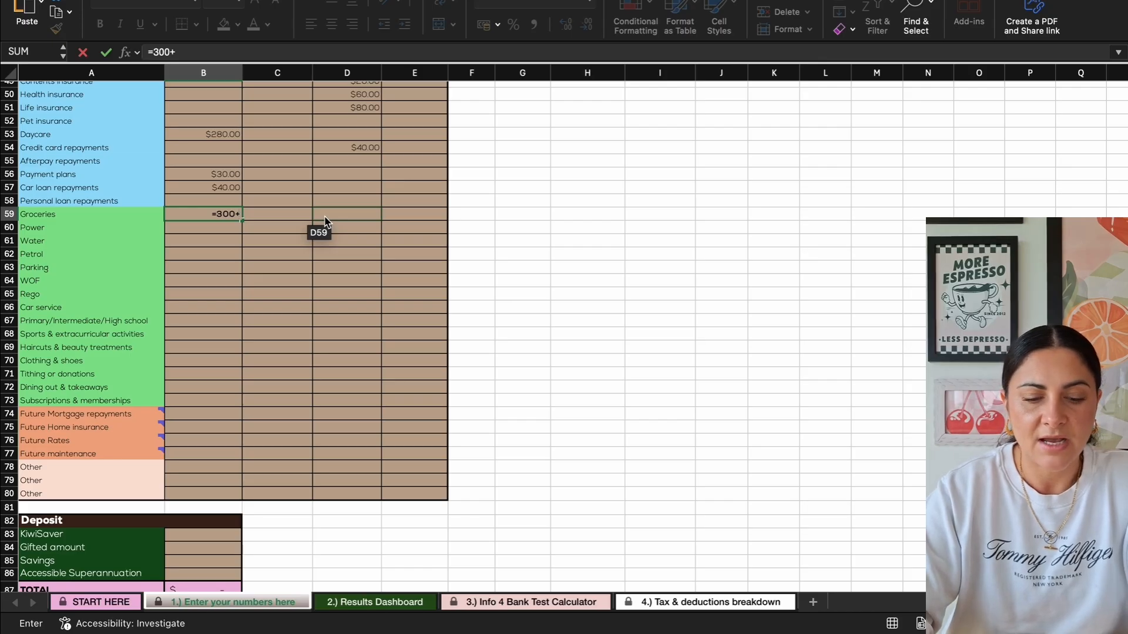
pyautogui.write('50')
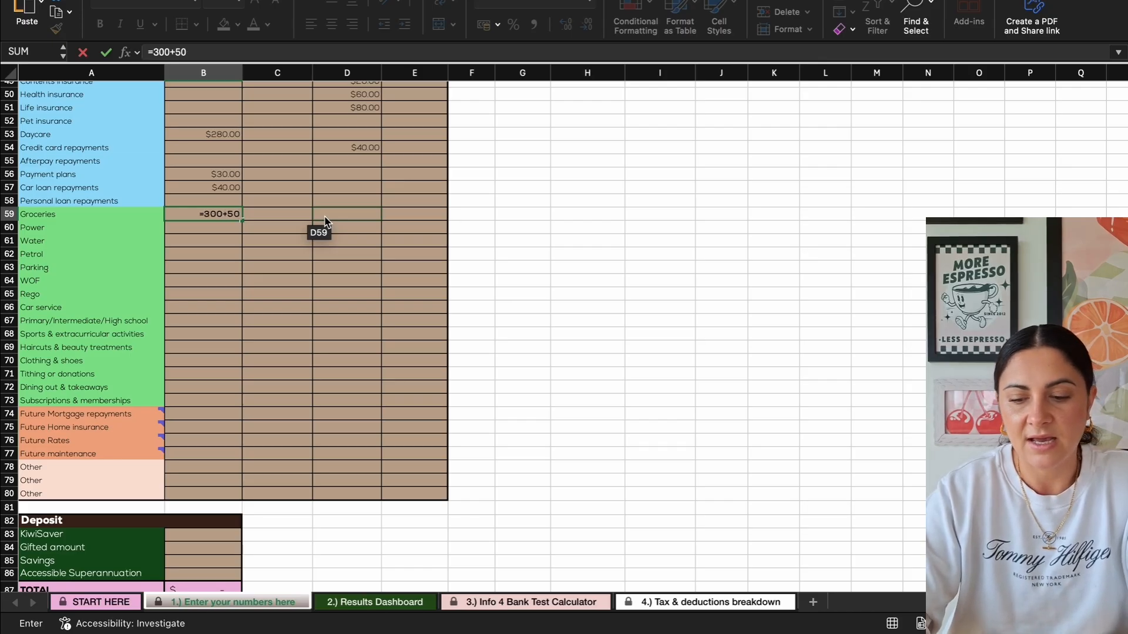
pyautogui.write('+50')
pyautogui.press('Return')
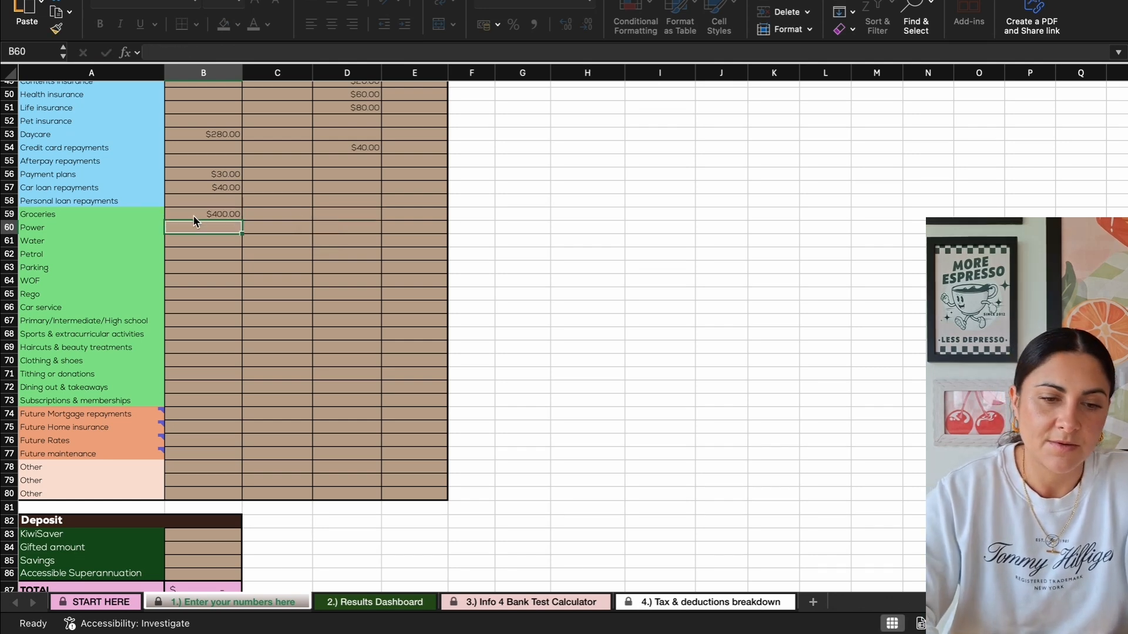
# - Replace the weekly groceries cost with the sum =300+40+40
pyautogui.click(228, 217)
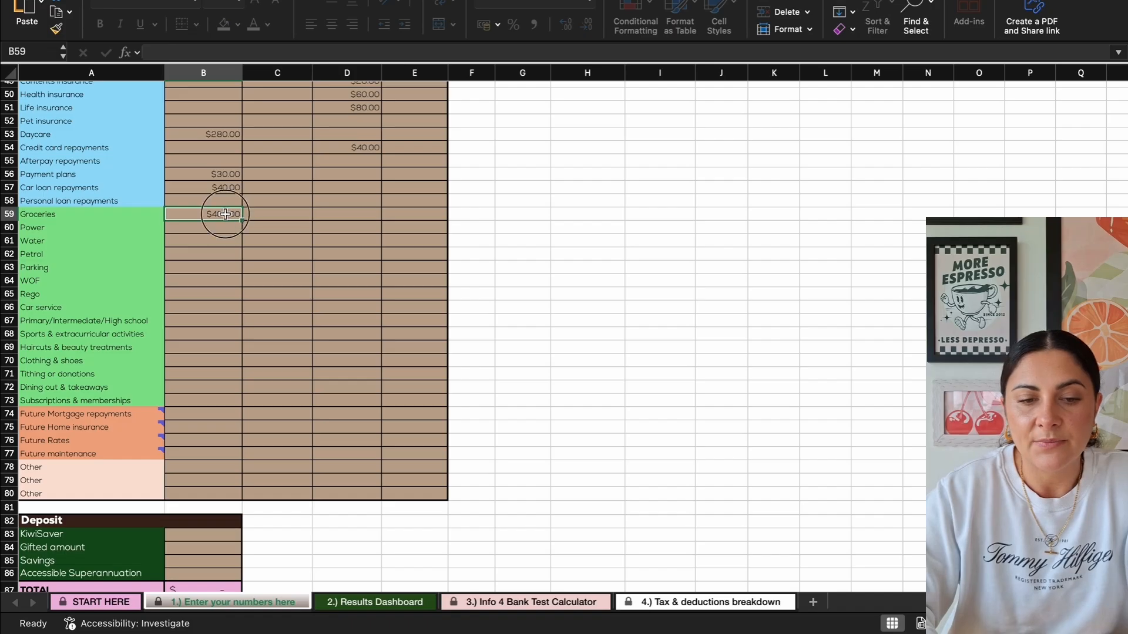
pyautogui.press('BackSpace')
pyautogui.click(263, 228)
pyautogui.click(232, 218)
pyautogui.press('BackSpace')
pyautogui.write('=30')
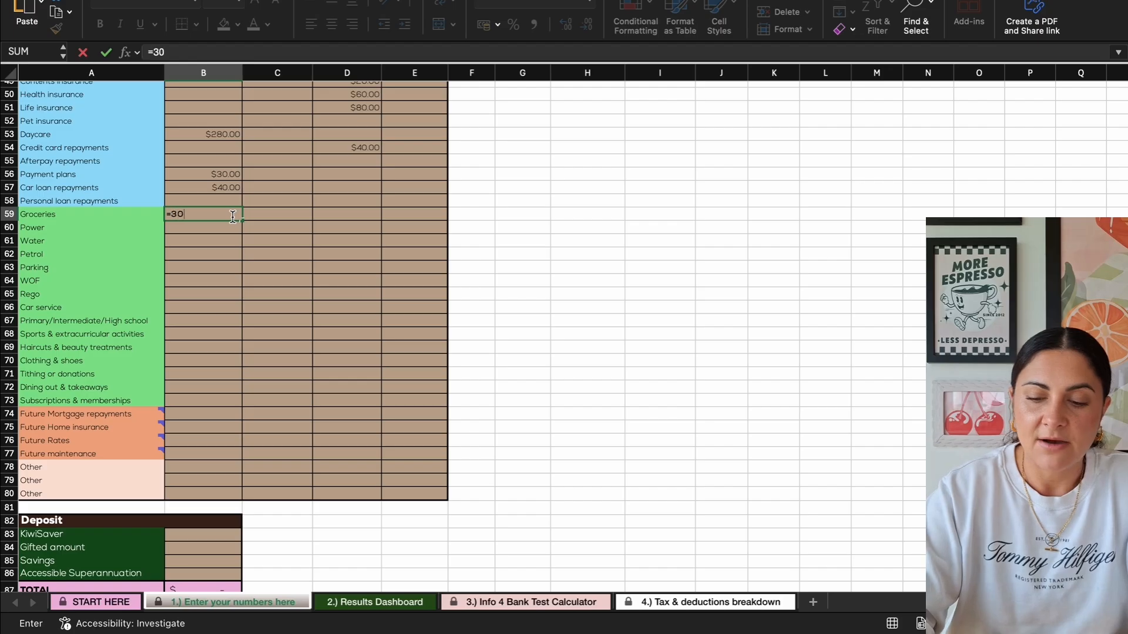
pyautogui.write('0+40+40')
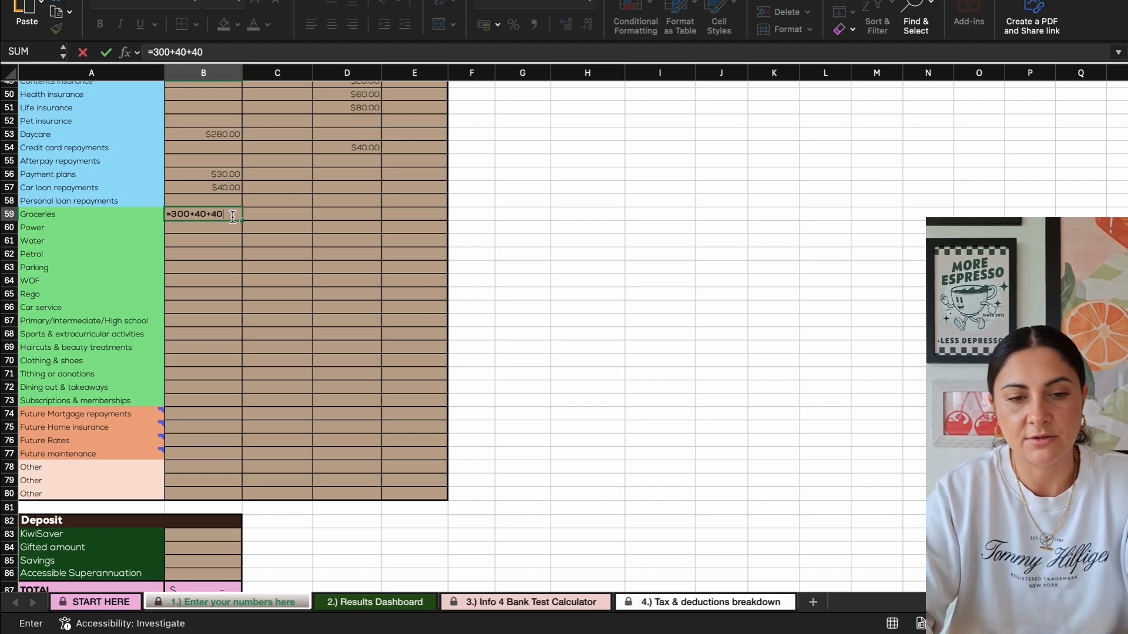
pyautogui.press('Return')
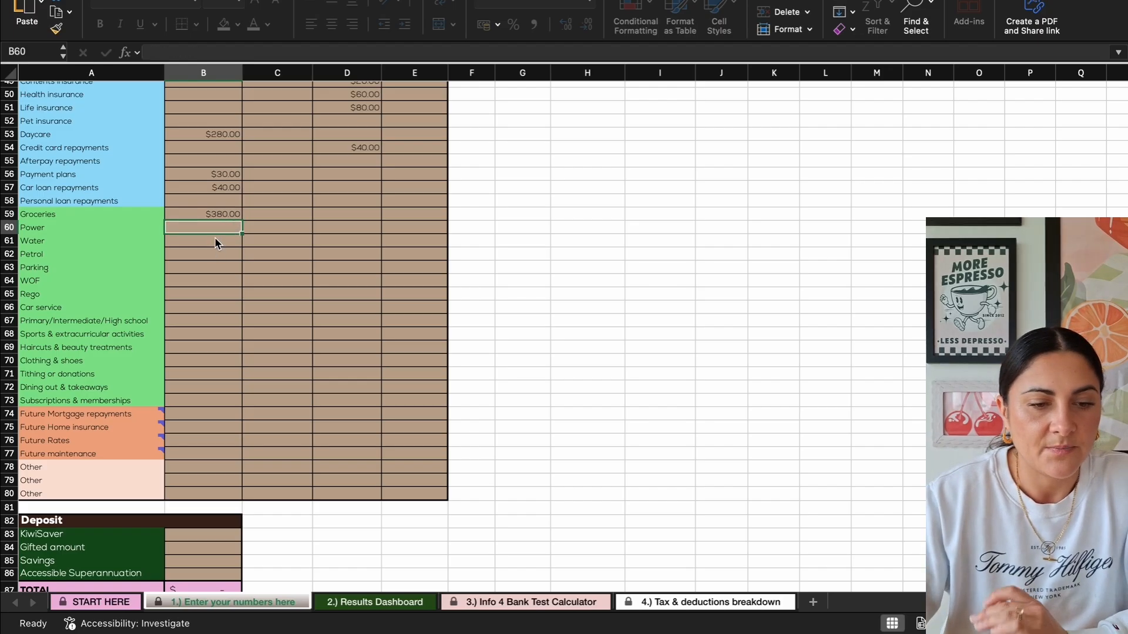
# - Enter monthly costs of 280 for power and 100 for water
pyautogui.click(329, 226)
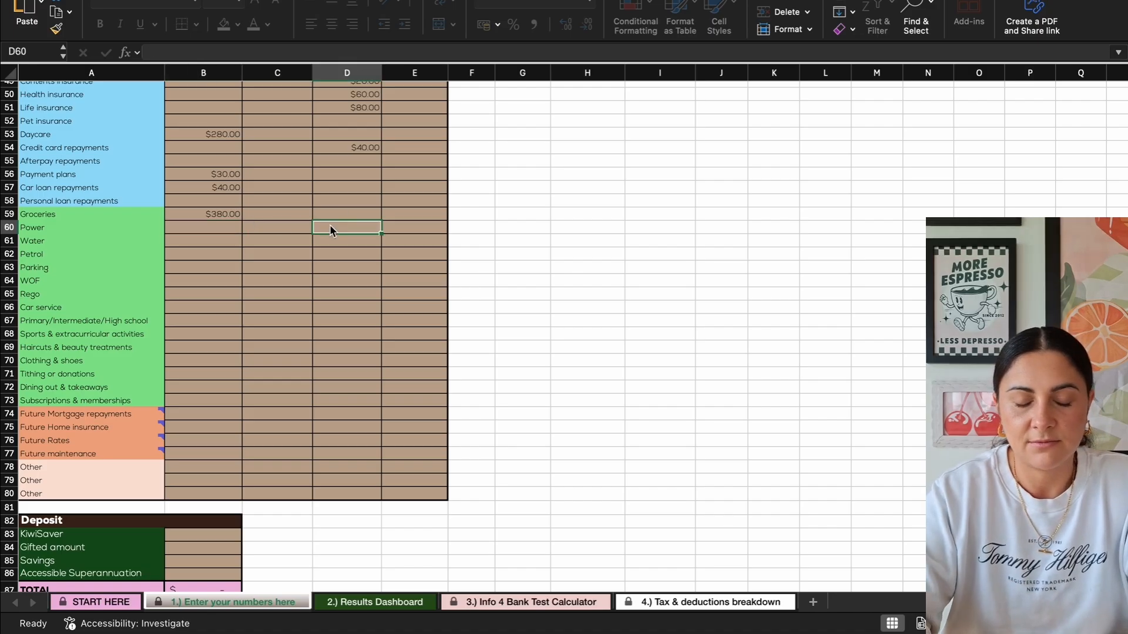
pyautogui.write('280')
pyautogui.click(320, 241)
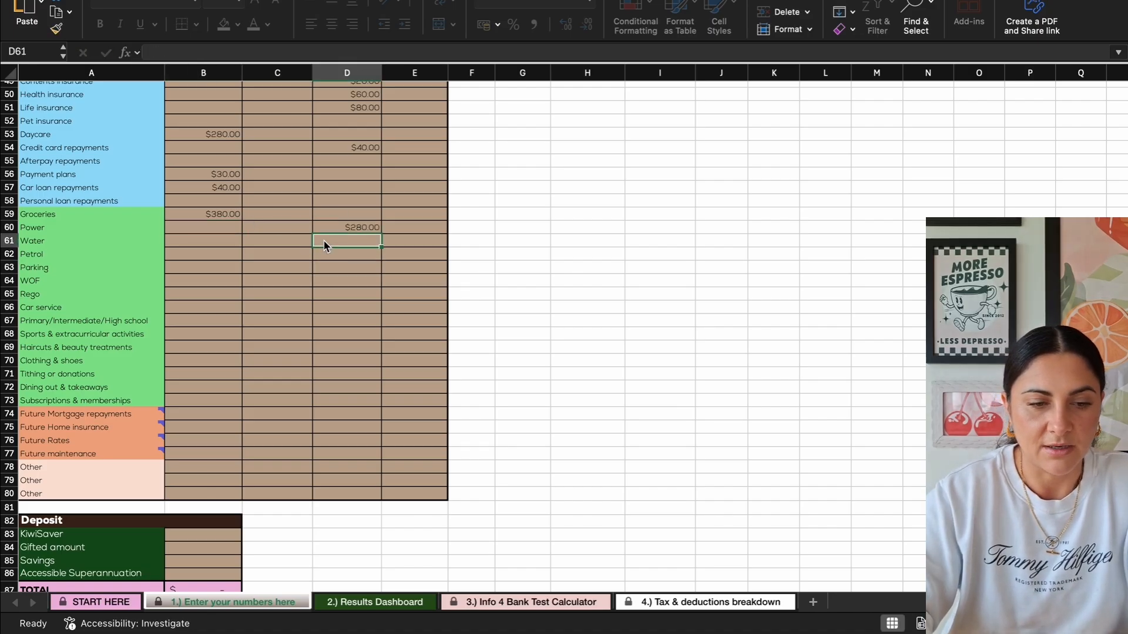
pyautogui.write('100')
pyautogui.click(330, 270)
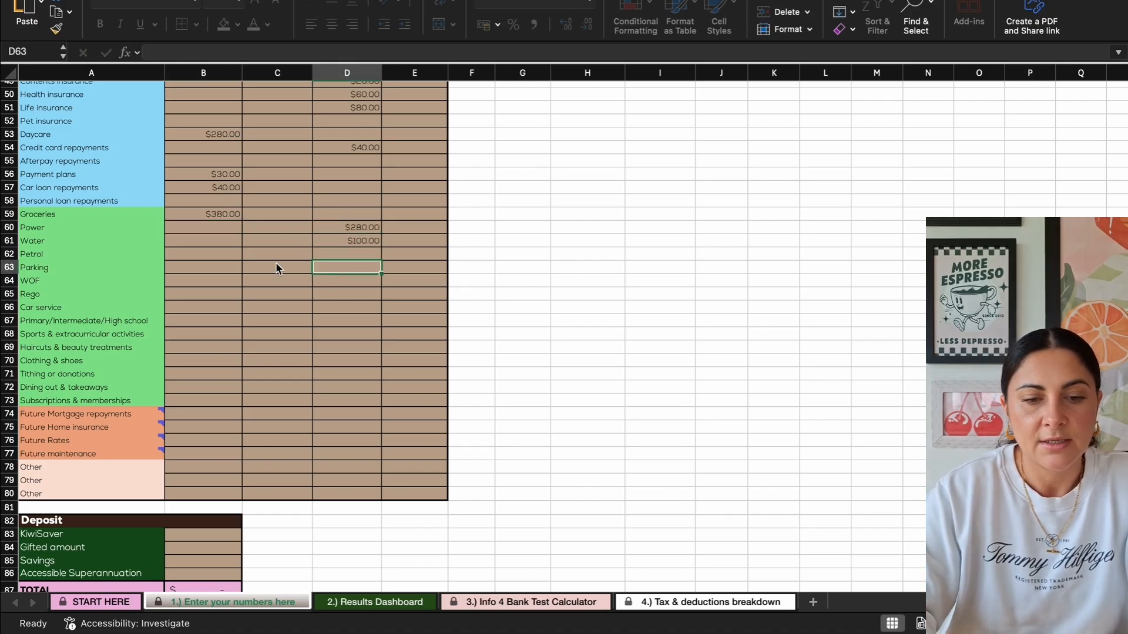
# - Enter a weekly petrol cost of 100
pyautogui.click(235, 257)
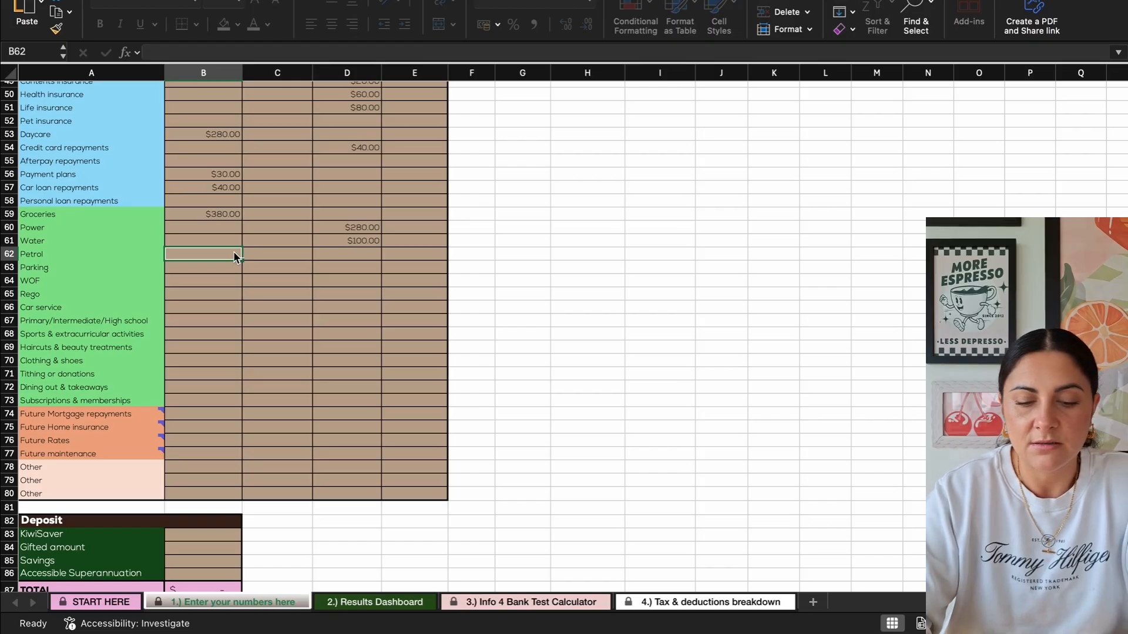
pyautogui.write('100')
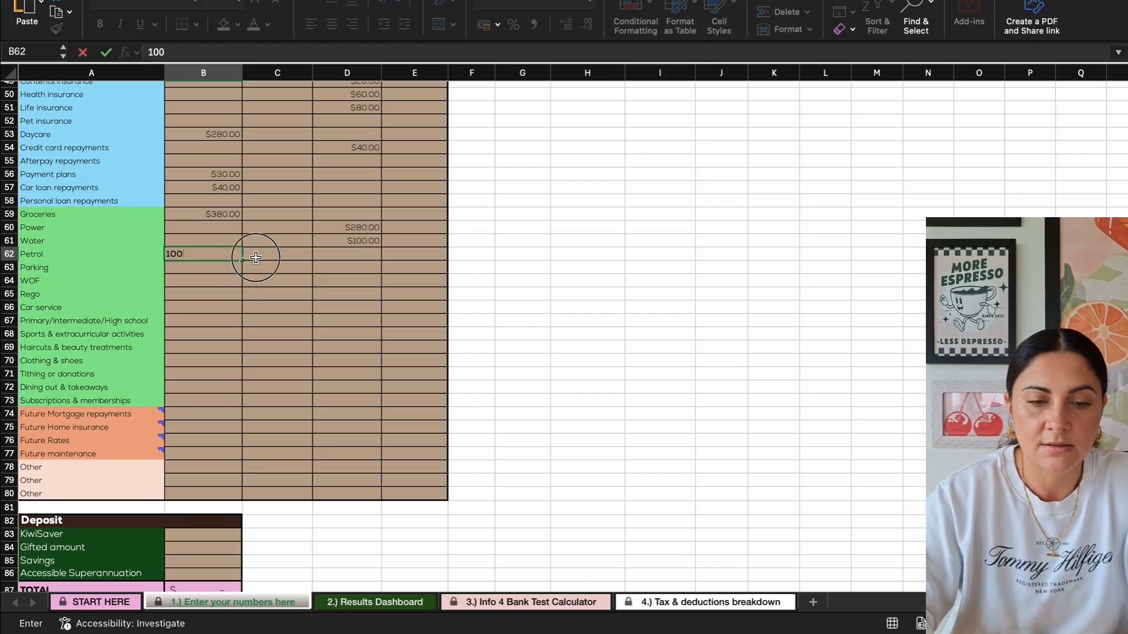
pyautogui.click(253, 253)
pyautogui.click(217, 269)
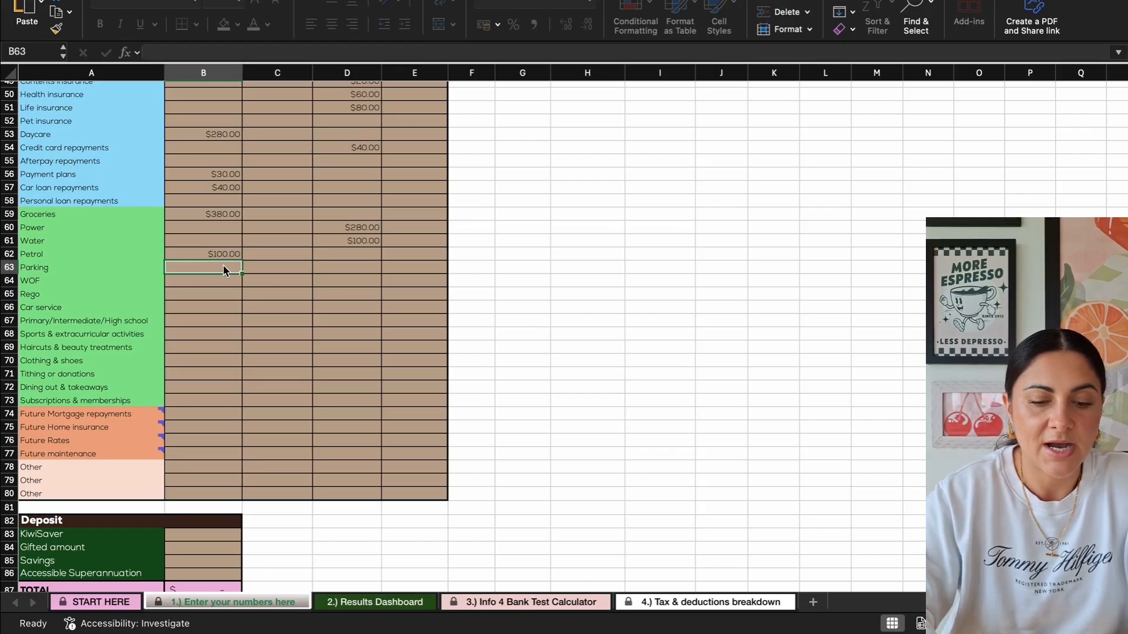
# - Enter costs of 88 for WOF and 138 for Rego in column E
pyautogui.click(406, 271)
pyautogui.click(410, 282)
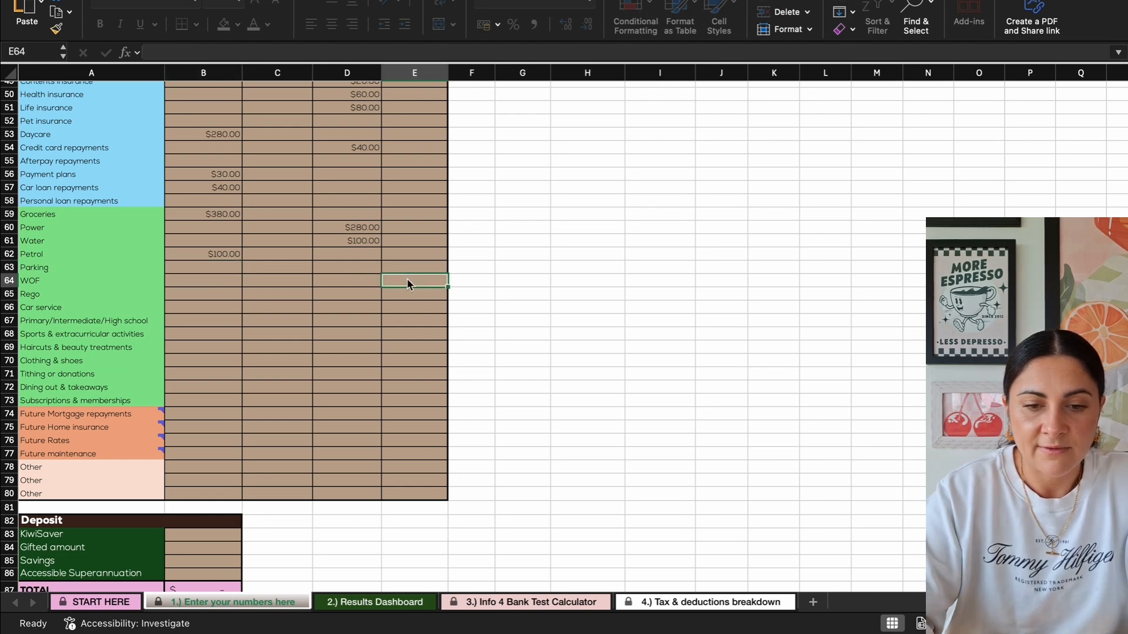
pyautogui.write('88')
pyautogui.press('Return')
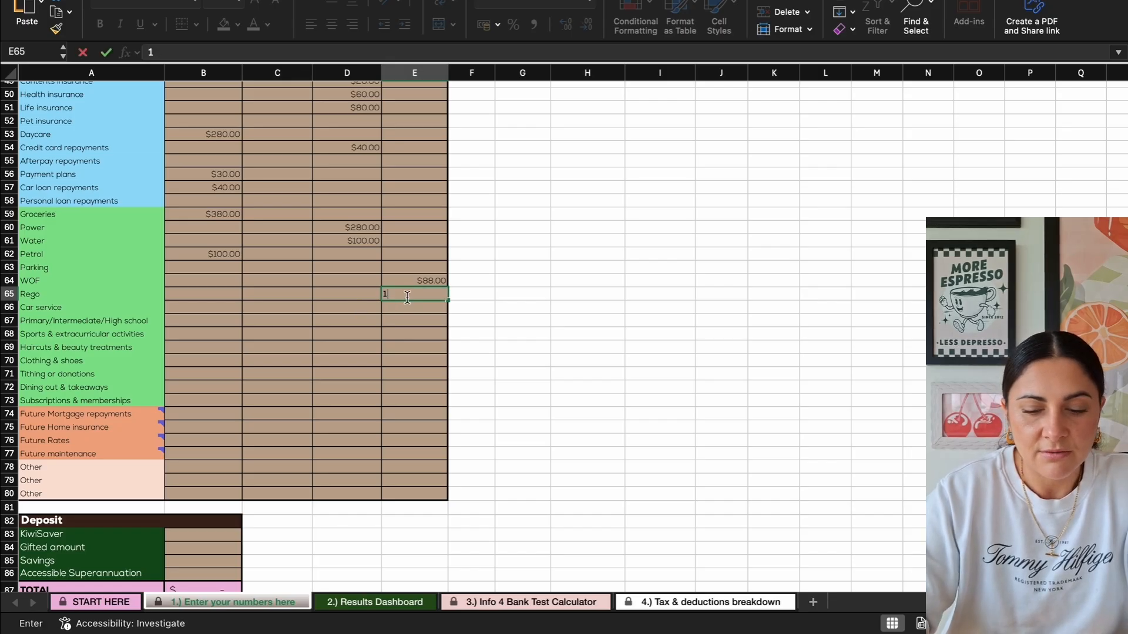
pyautogui.write('138')
pyautogui.click(399, 334)
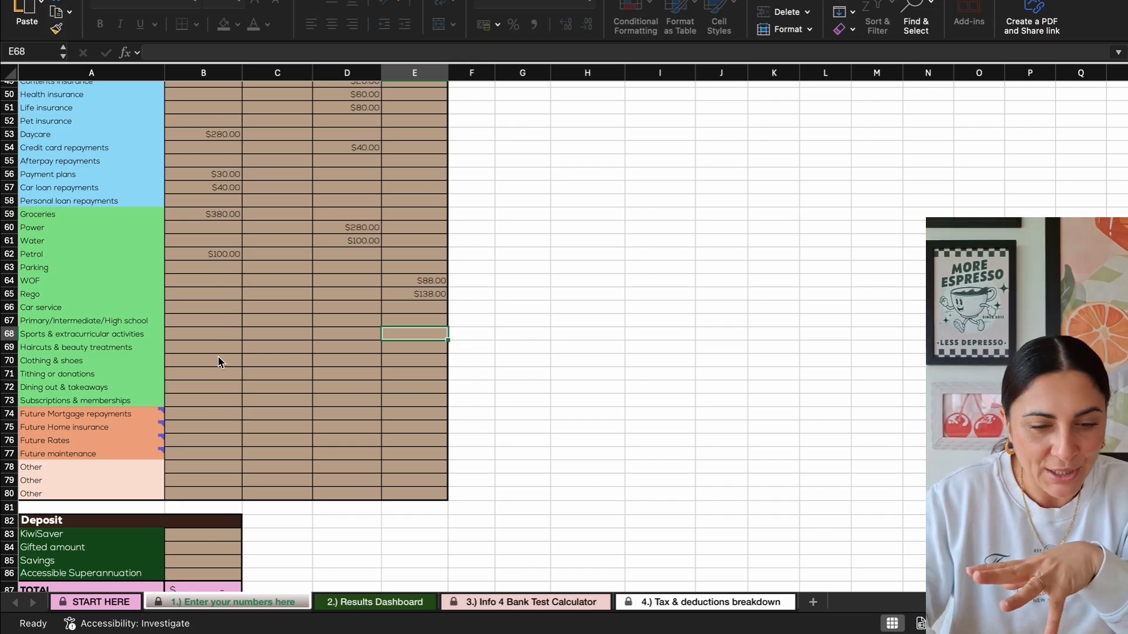
# - Set the monthly haircuts and beauty treatments cost to the sum =30+40
pyautogui.scroll(1, 245, 374)
pyautogui.scroll(-2, 245, 371)
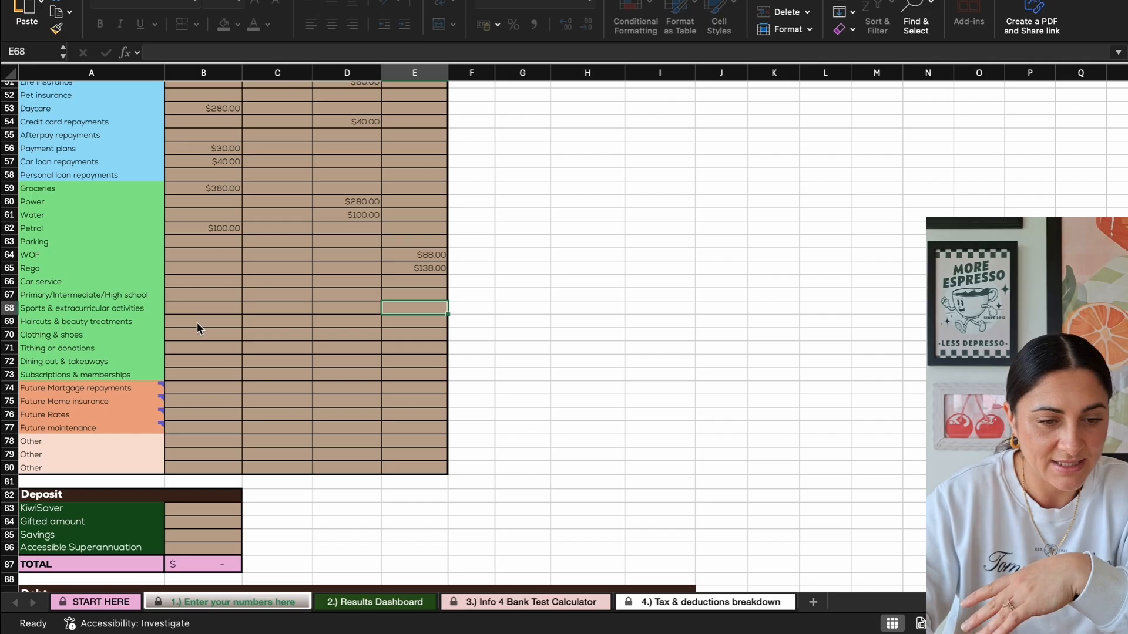
pyautogui.click(332, 324)
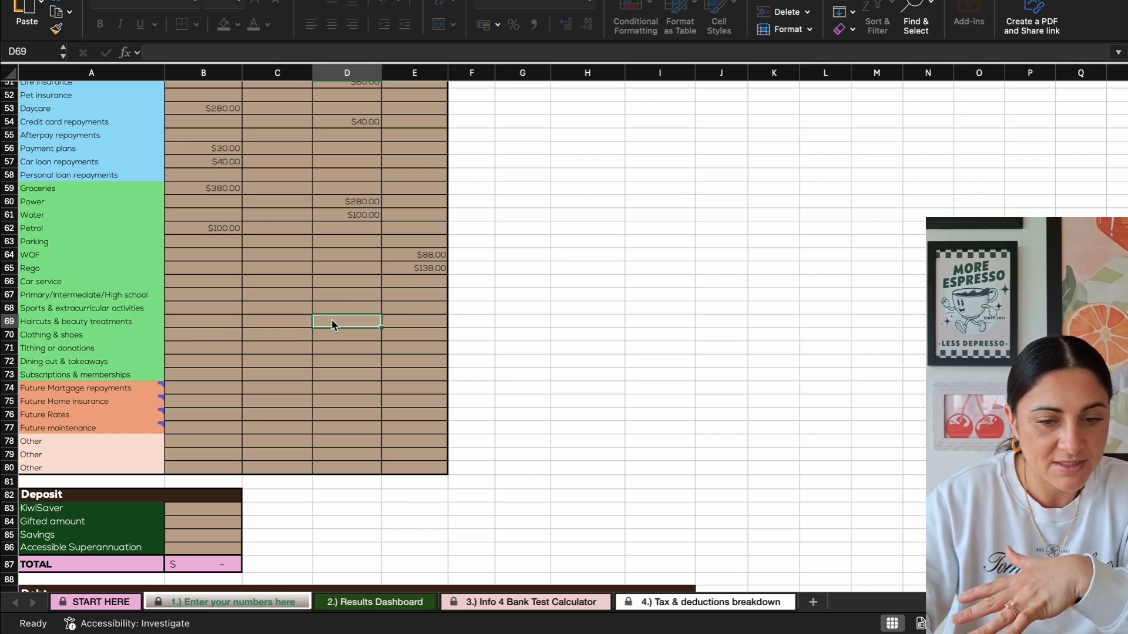
pyautogui.write('=')
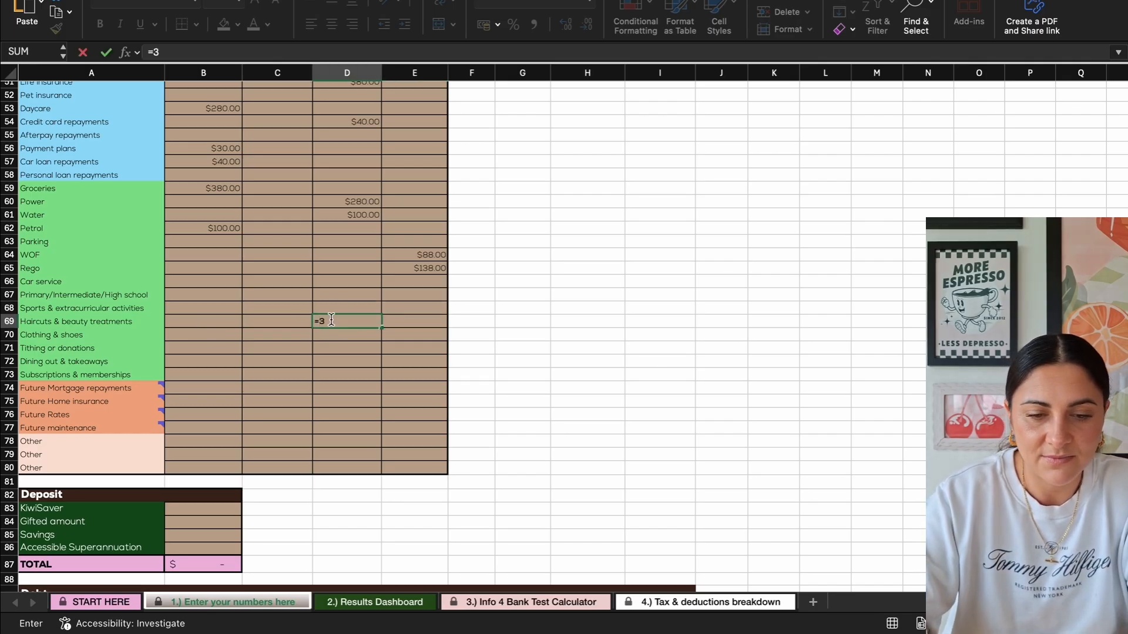
pyautogui.write('30')
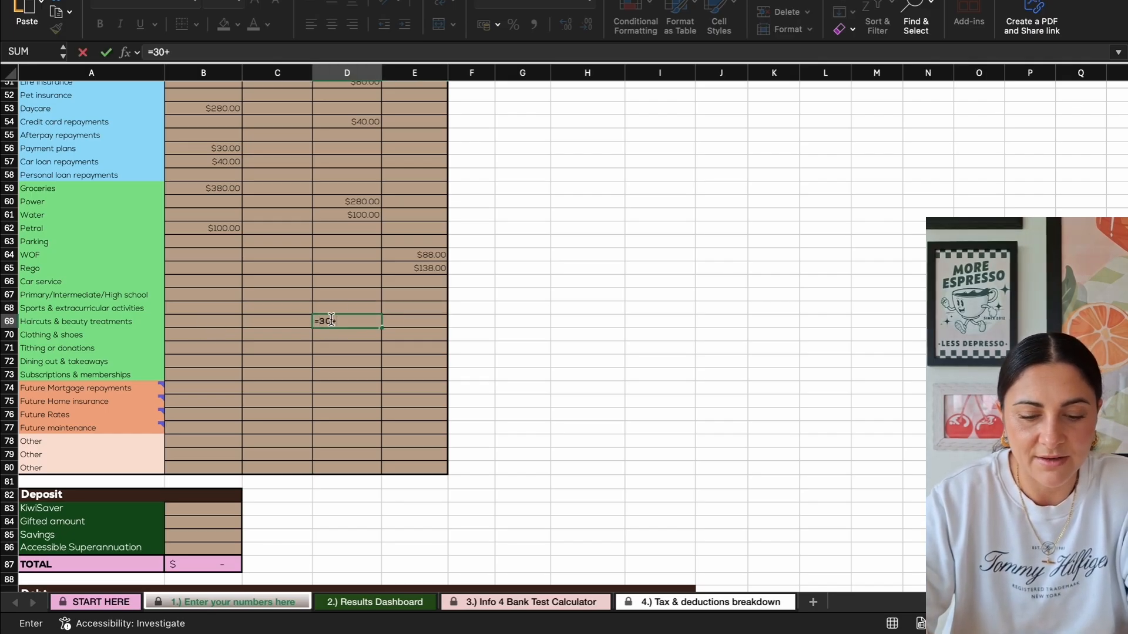
pyautogui.write('+')
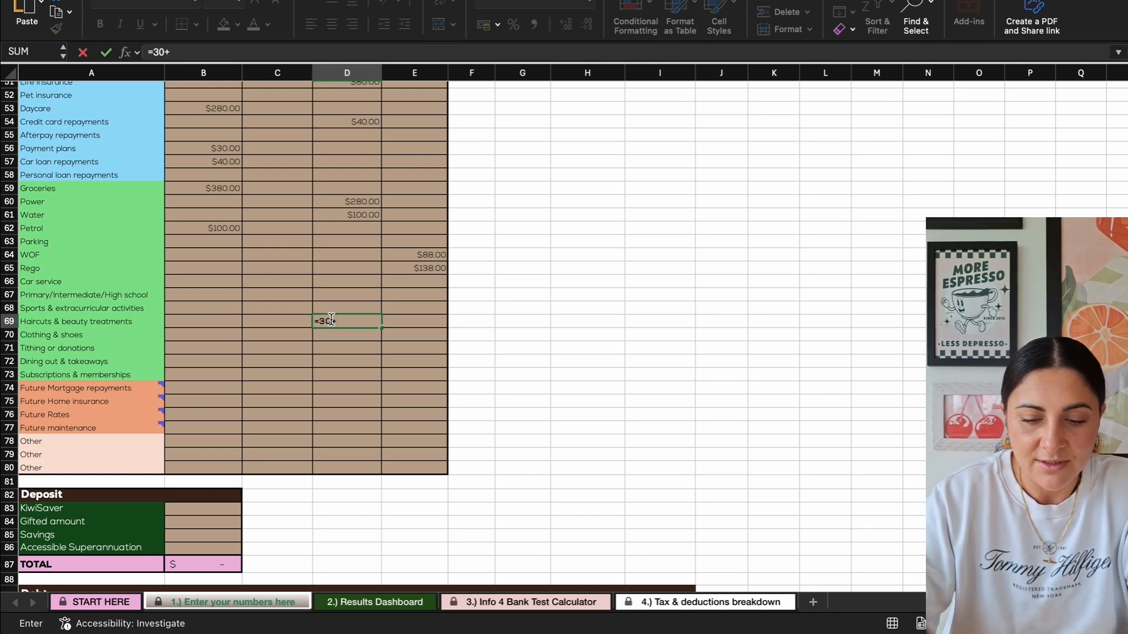
pyautogui.write('40')
pyautogui.press('Return')
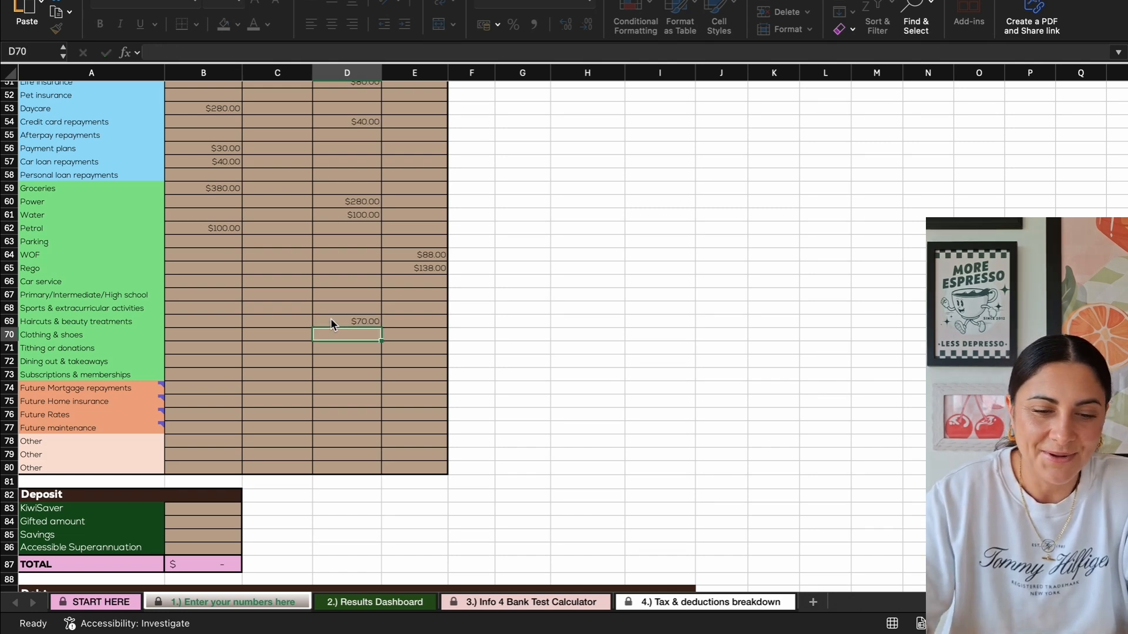
# - Replace the monthly haircuts and beauty treatments cost with the sum =30+60
pyautogui.click(374, 322)
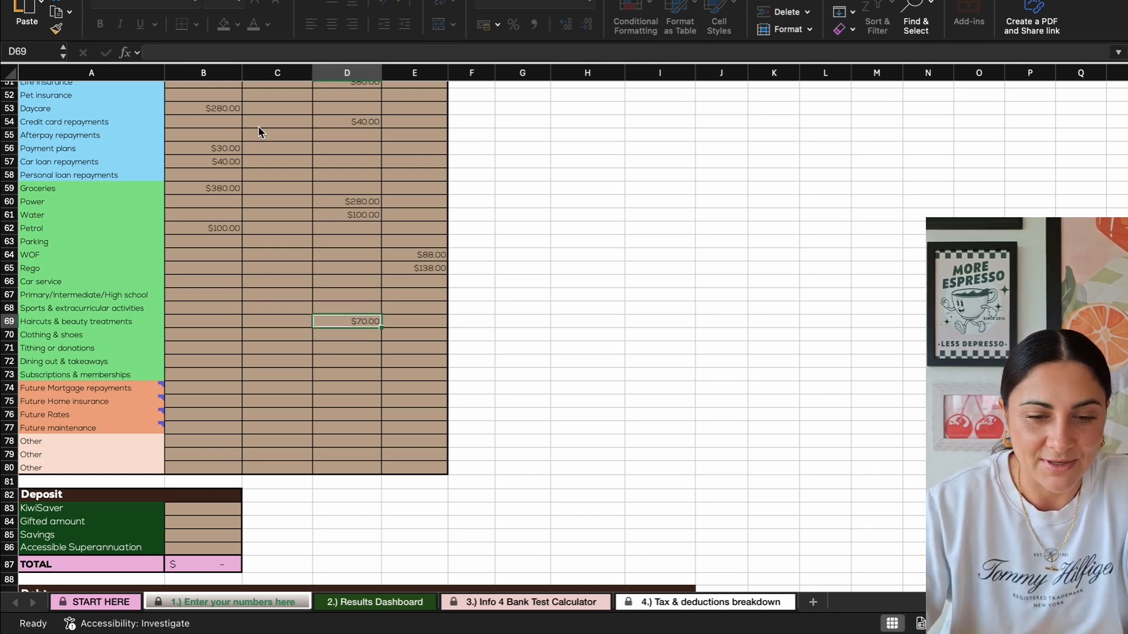
pyautogui.write('=3')
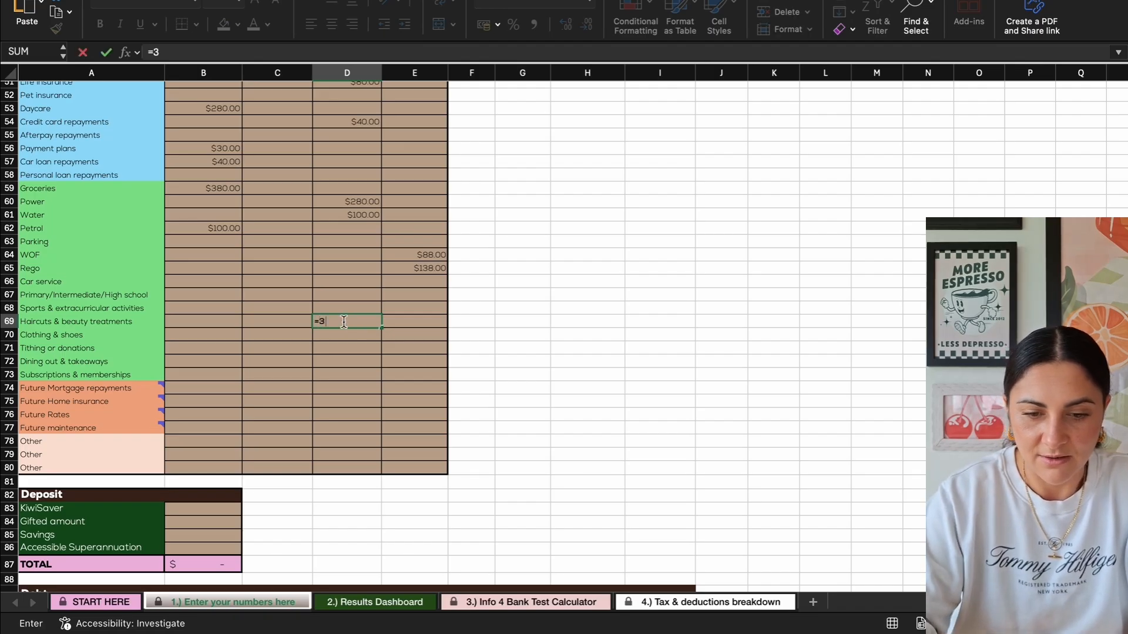
pyautogui.write('0+60')
pyautogui.press('Return')
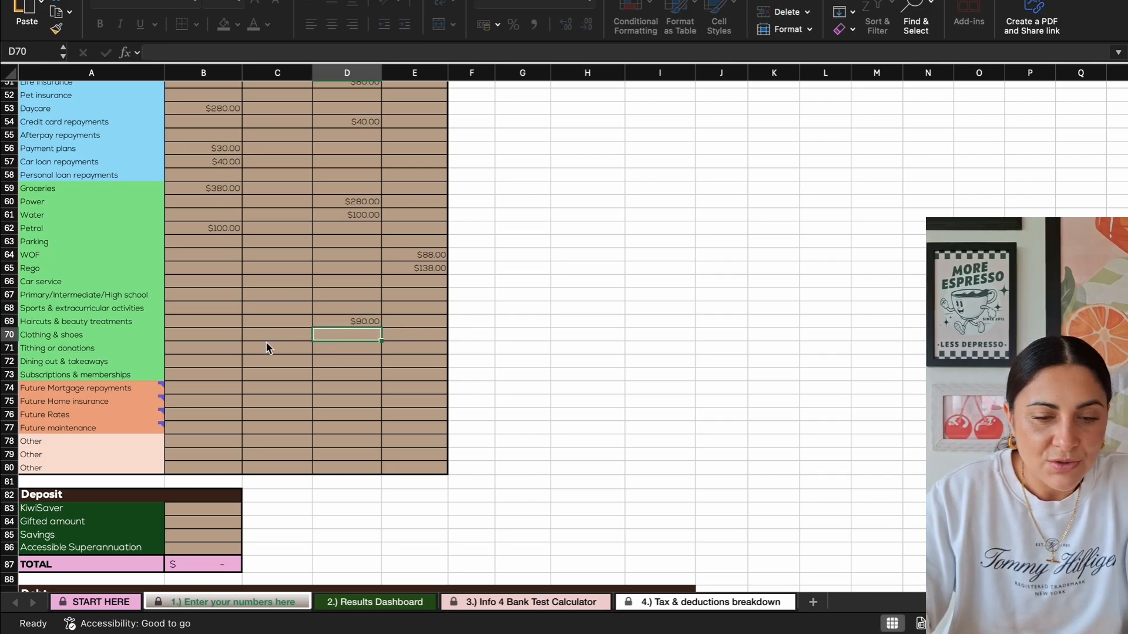
# - Enter a clothing and shoes cost of 500 in column E
pyautogui.click(406, 346)
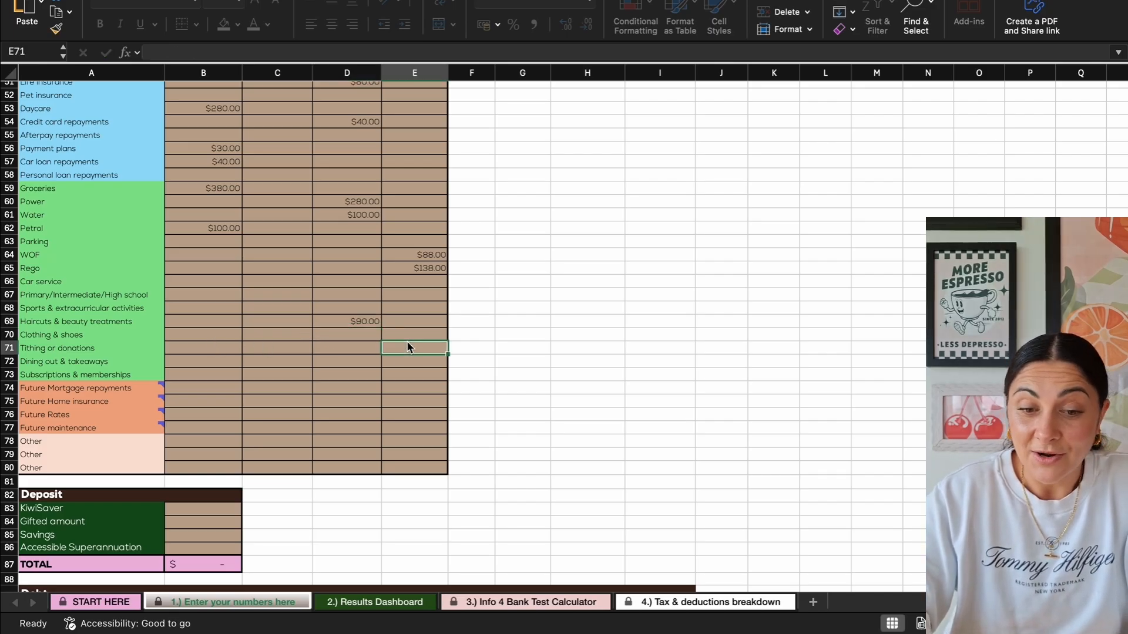
pyautogui.click(403, 333)
pyautogui.doubleClick(402, 333)
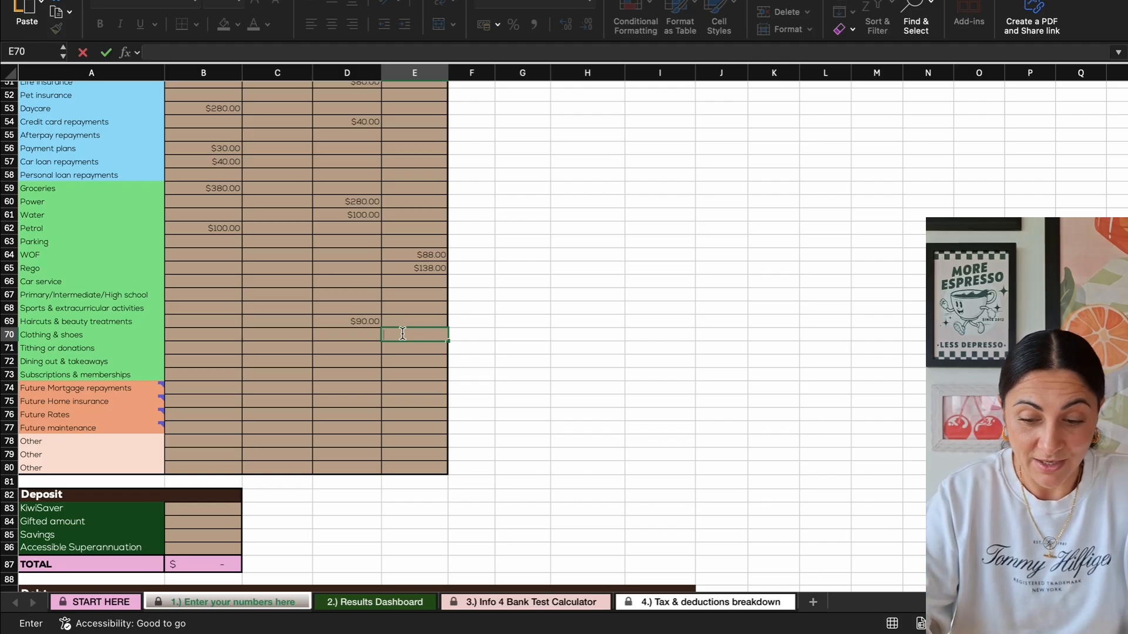
pyautogui.write('200')
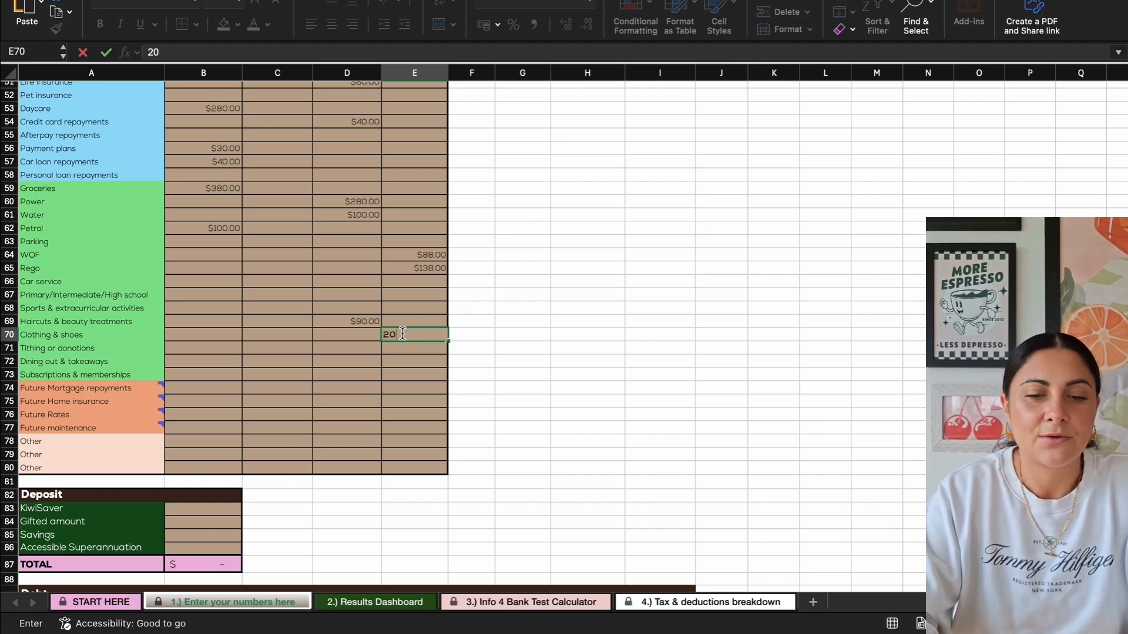
pyautogui.press('BackSpace')
pyautogui.press('BackSpace')
pyautogui.press('BackSpace')
pyautogui.write('300')
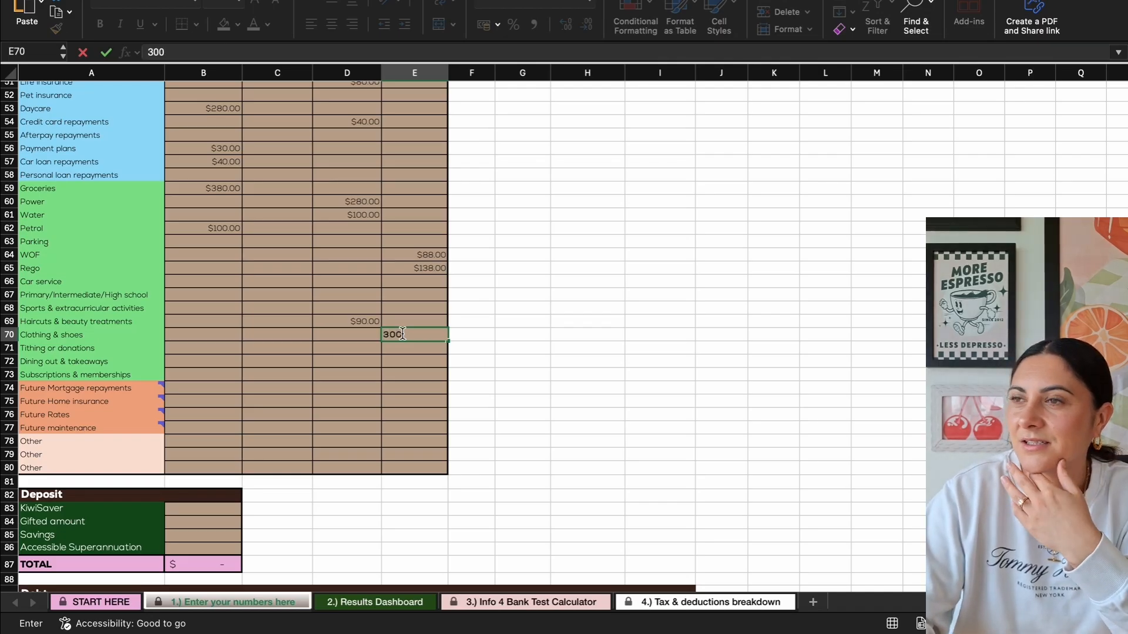
pyautogui.press('BackSpace')
pyautogui.press('BackSpace')
pyautogui.press('BackSpace')
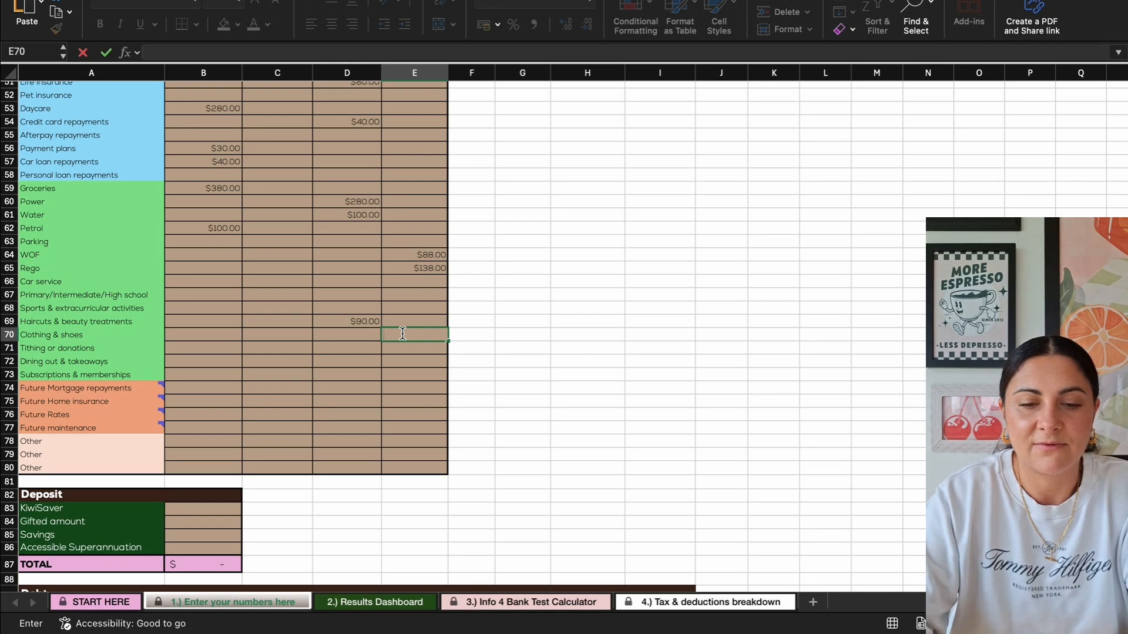
pyautogui.write('500')
pyautogui.click(380, 391)
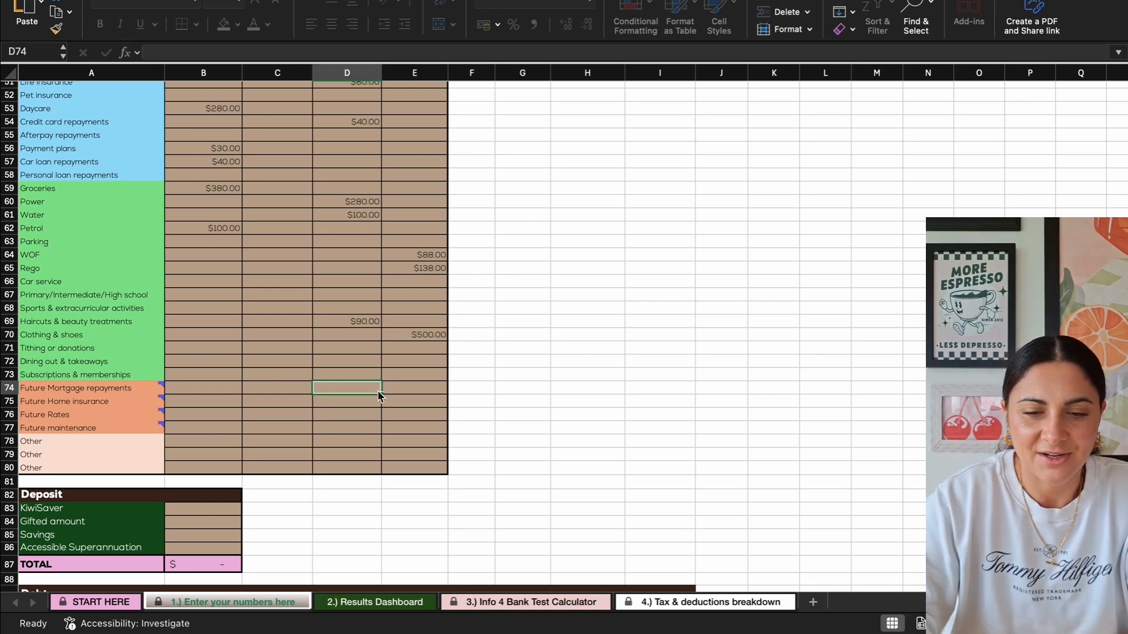
# - Enter costs of 200 for tithing or donations and 60 for dining out and takeaways in column B
pyautogui.click(230, 349)
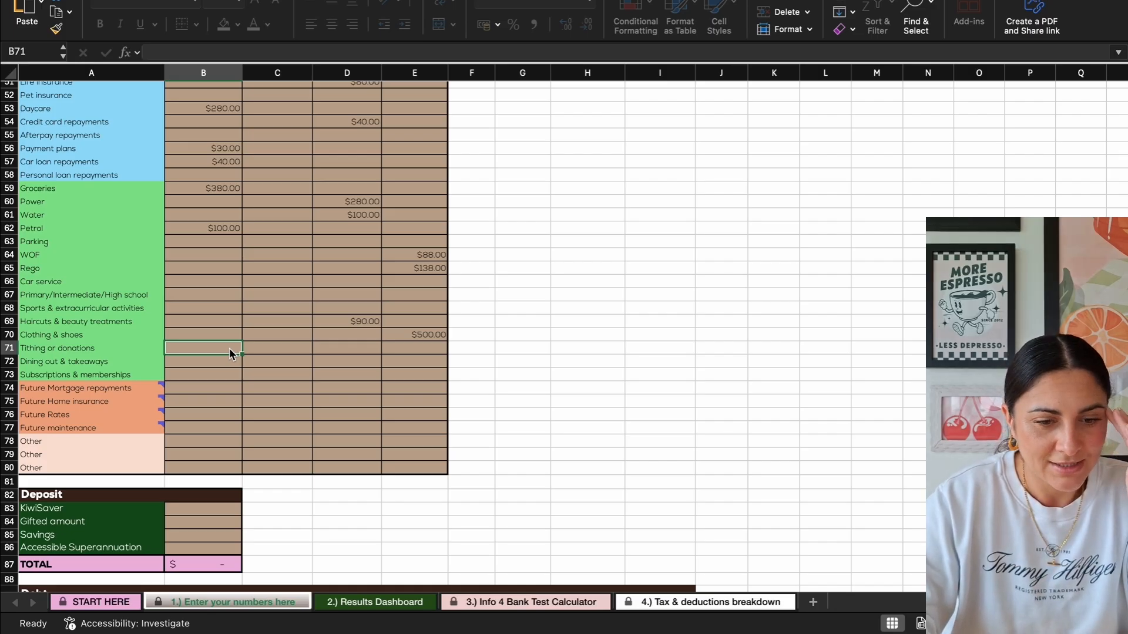
pyautogui.write('200')
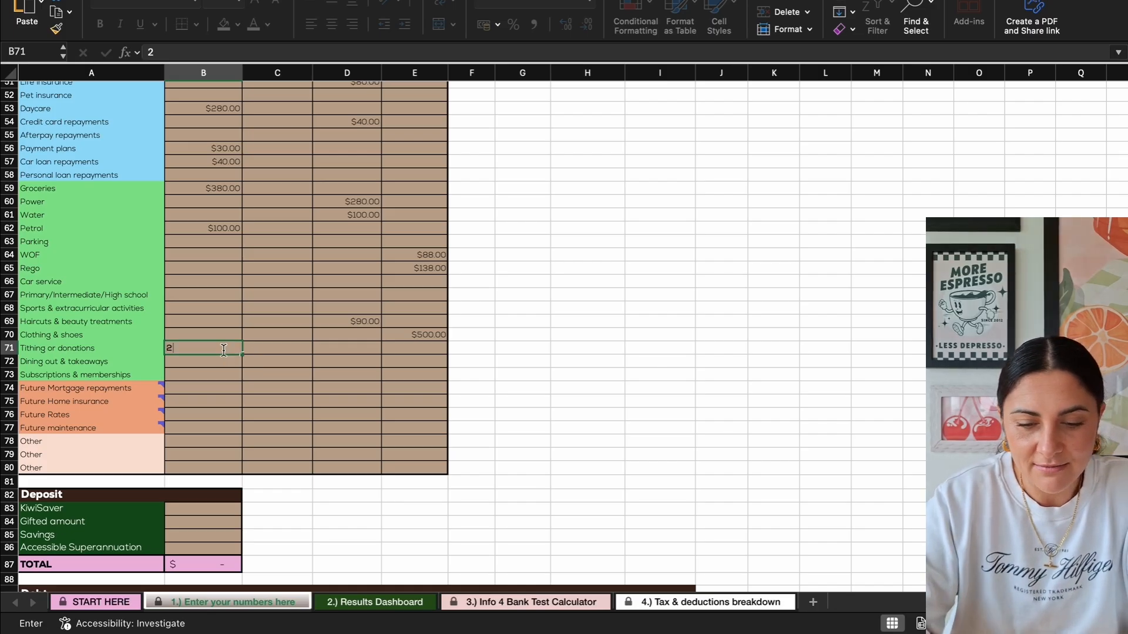
pyautogui.click(275, 385)
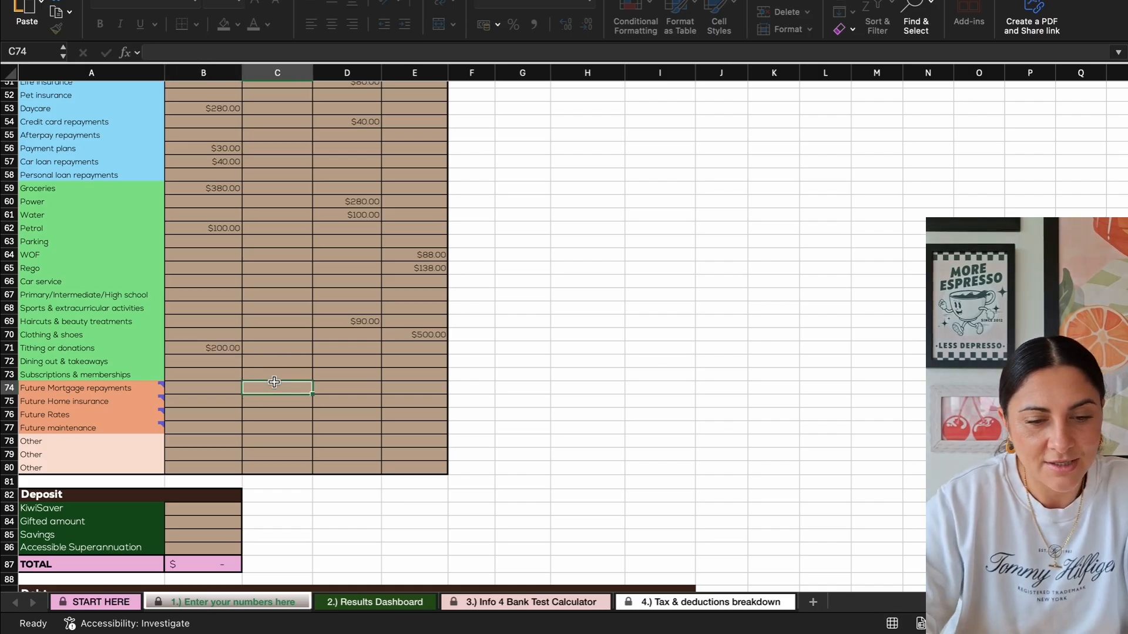
pyautogui.click(278, 365)
pyautogui.click(216, 362)
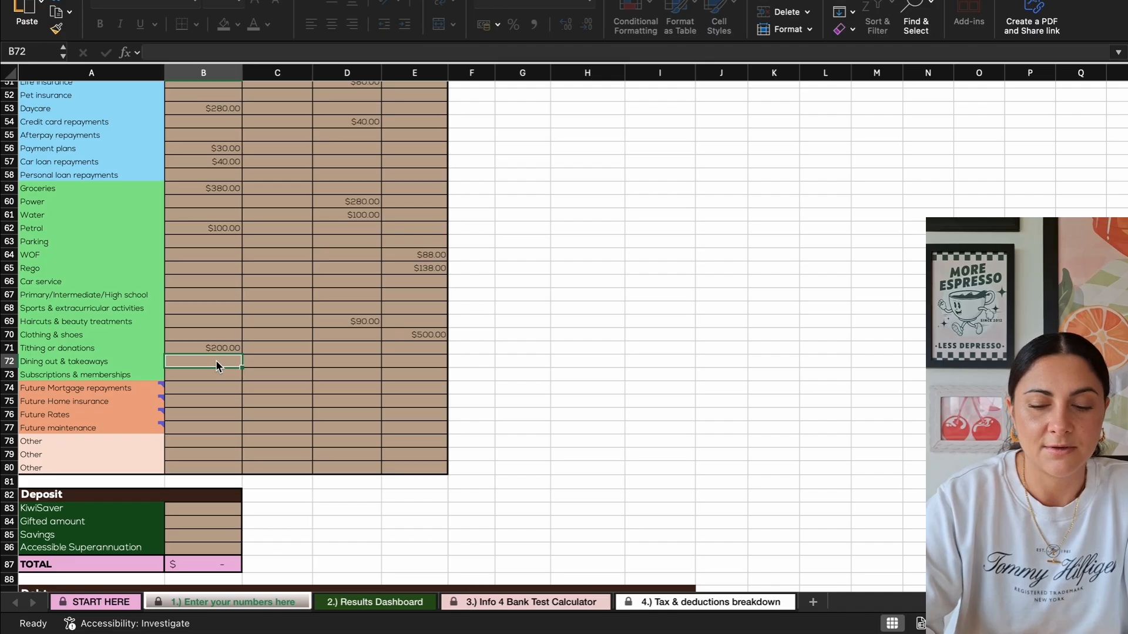
pyautogui.write('60')
pyautogui.click(270, 427)
# - Enter a subscriptions and memberships cost of 30 in each of columns B, C and D
pyautogui.click(192, 372)
pyautogui.click(329, 375)
pyautogui.click(212, 372)
pyautogui.write('30')
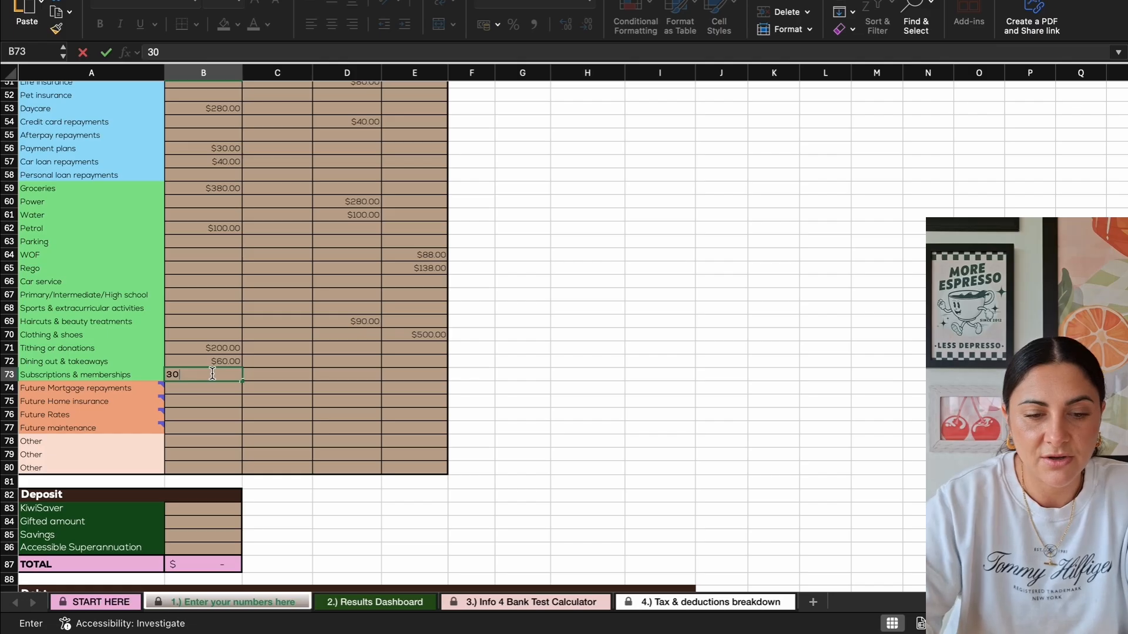
pyautogui.click(317, 374)
pyautogui.write('30')
pyautogui.click(287, 376)
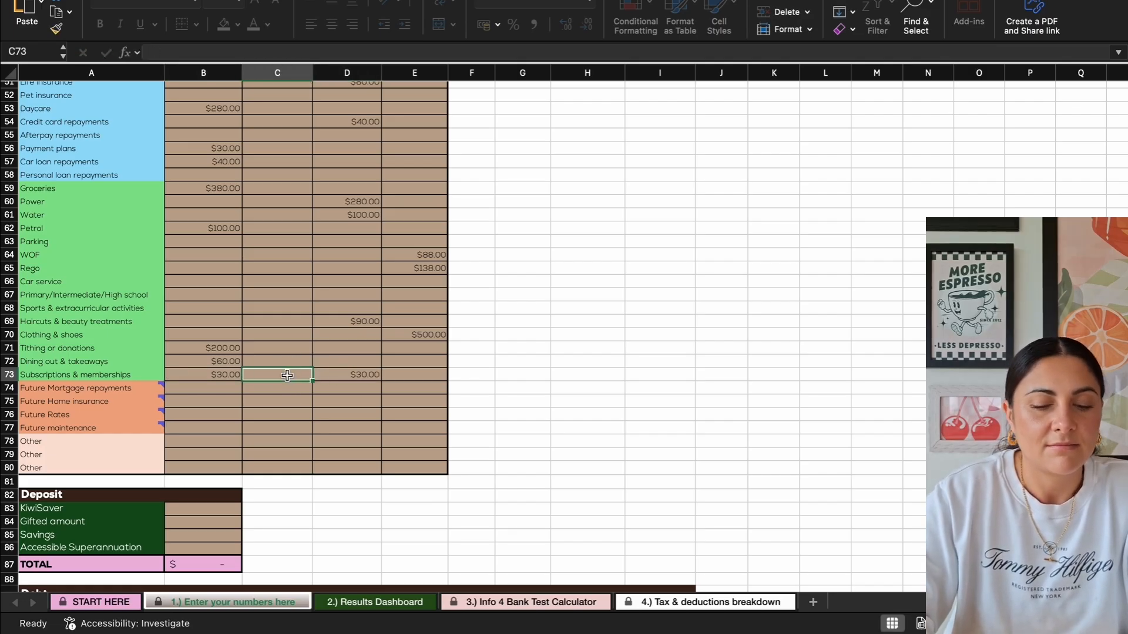
pyautogui.write('30')
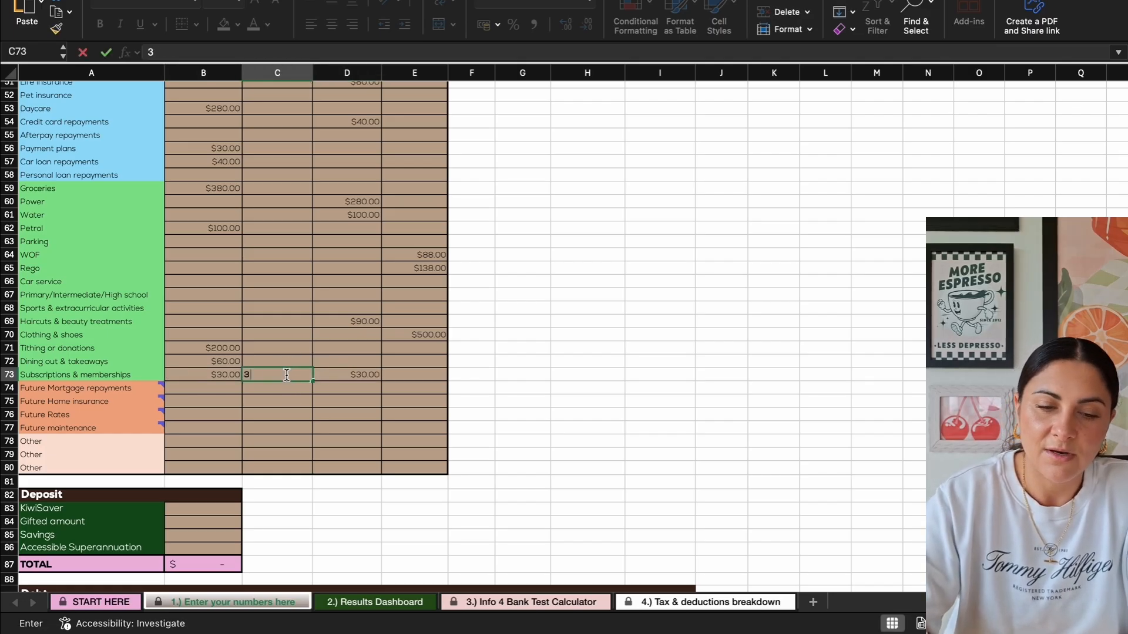
pyautogui.click(299, 425)
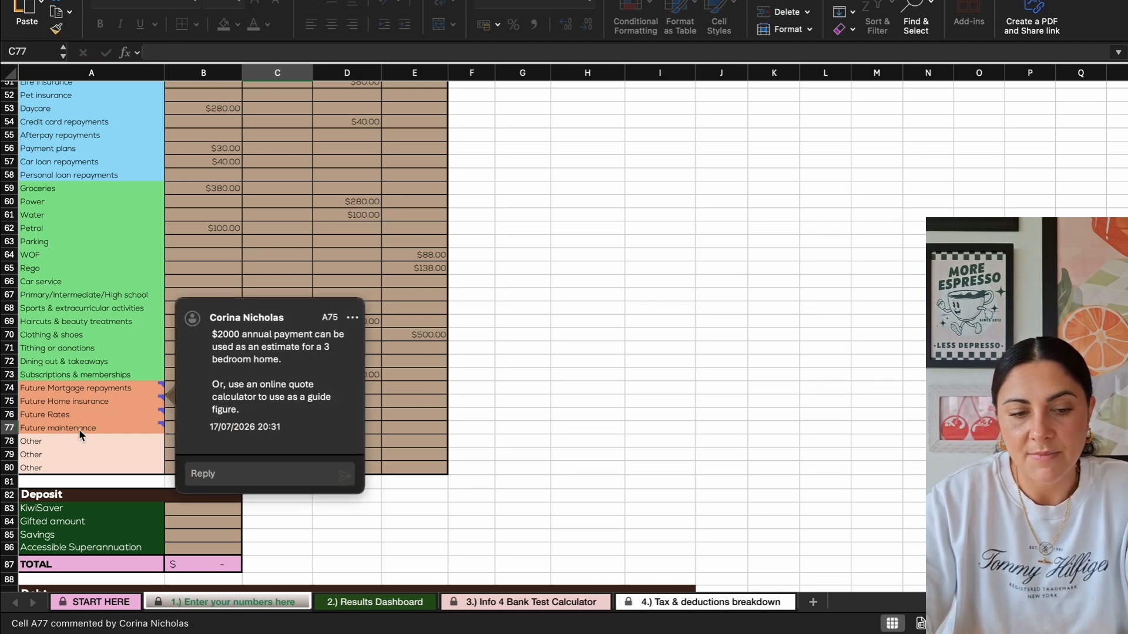
# - Read the notes attached to the future home cost categories and look over the Other rows beneath them
pyautogui.moveTo(62, 428)
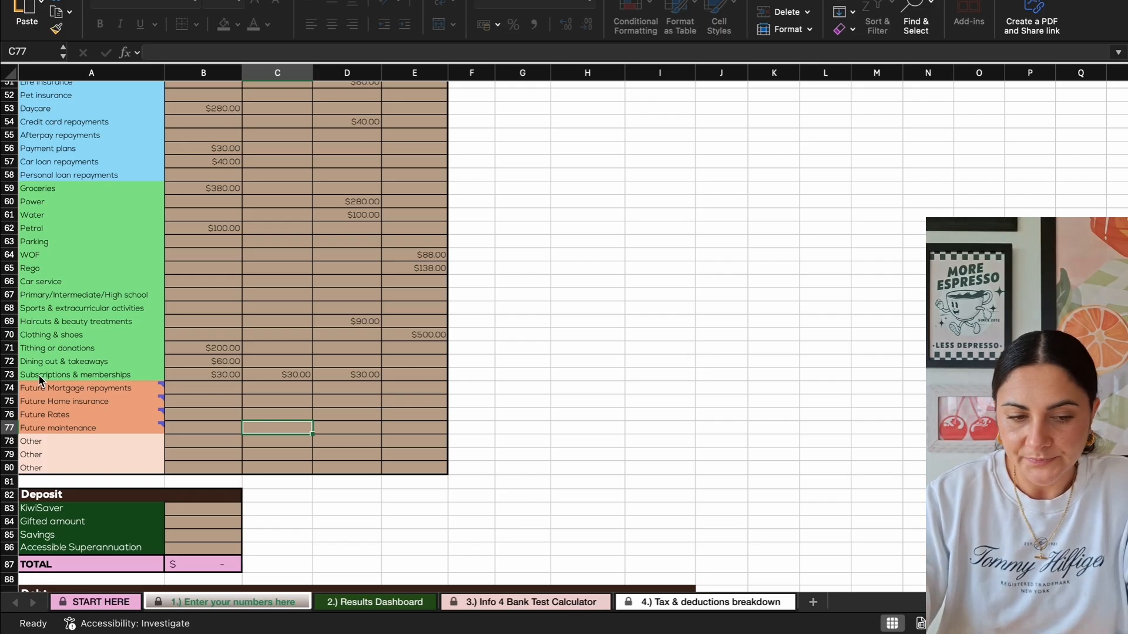
pyautogui.moveTo(73, 388)
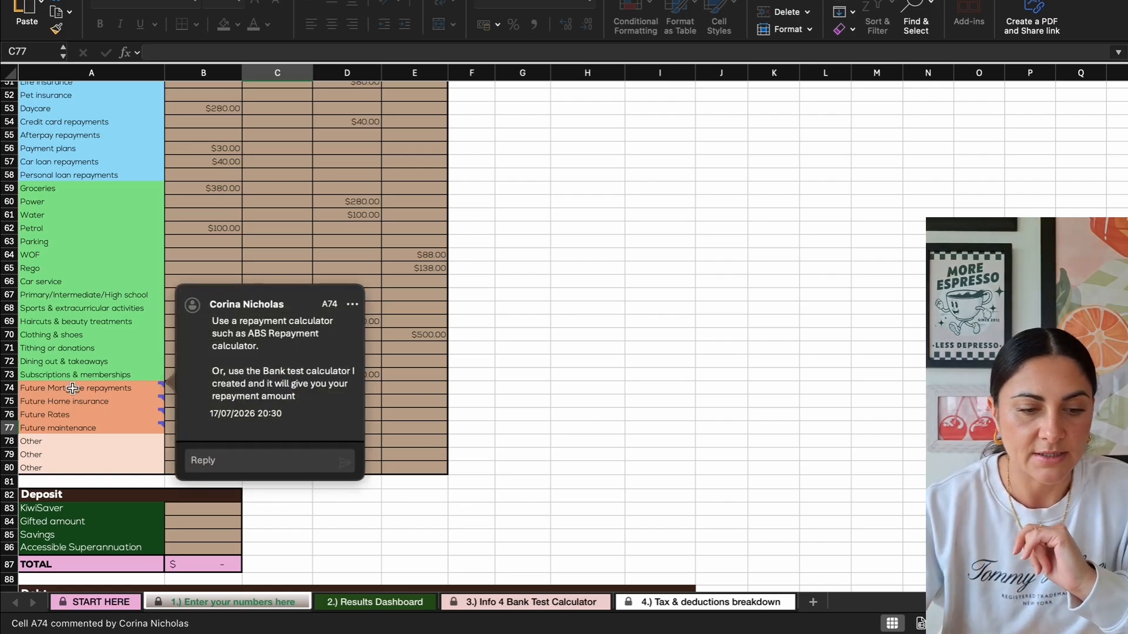
pyautogui.click(372, 428)
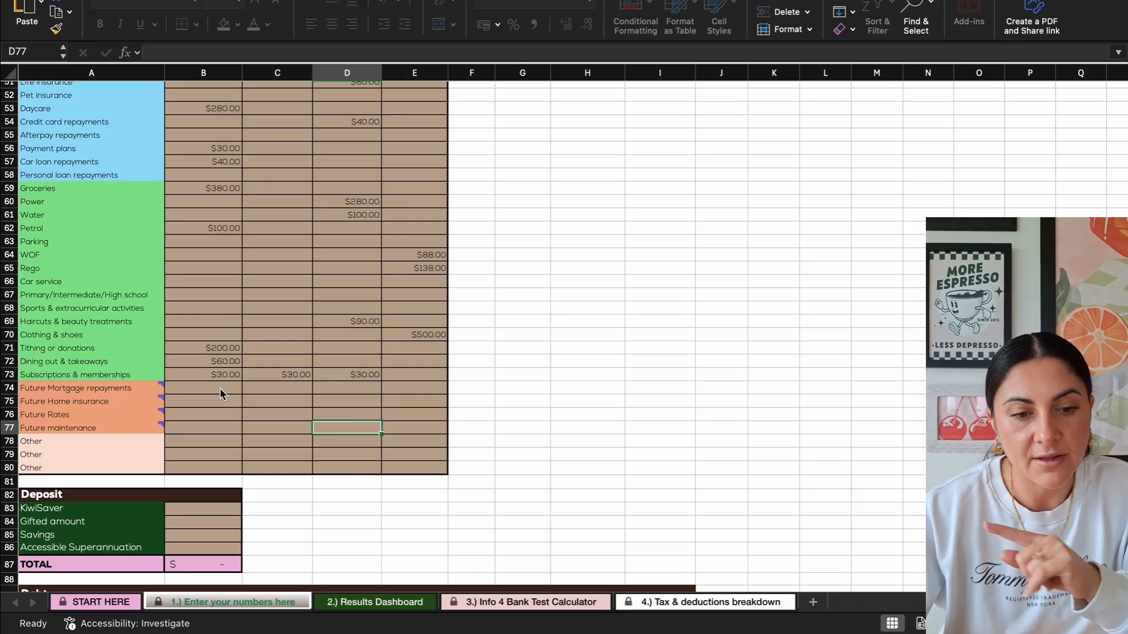
pyautogui.click(185, 447)
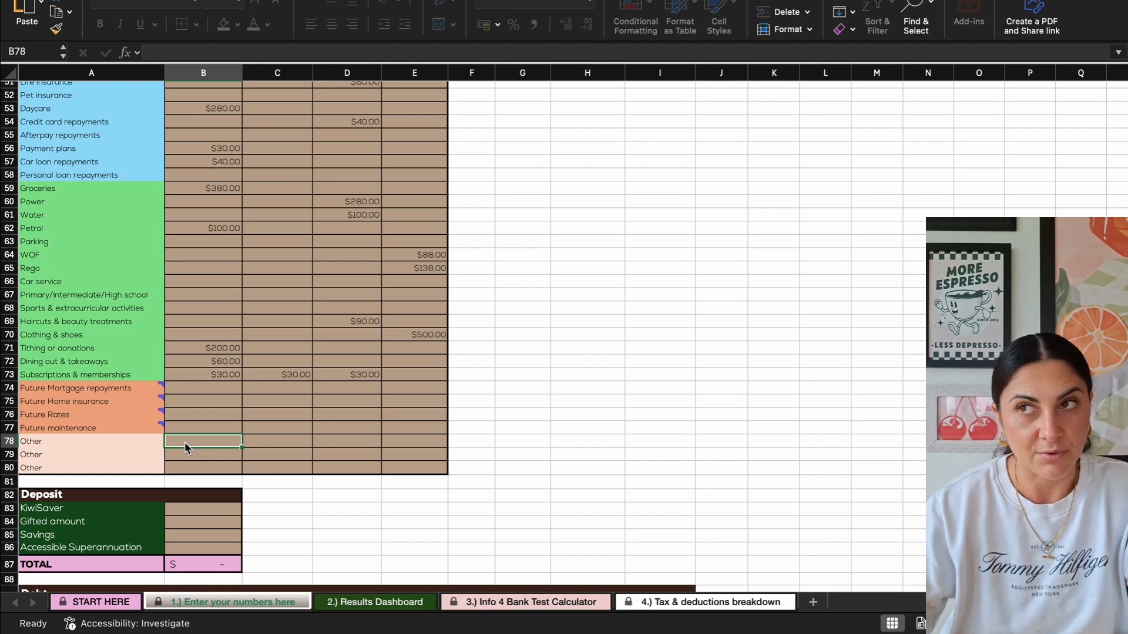
pyautogui.click(105, 439)
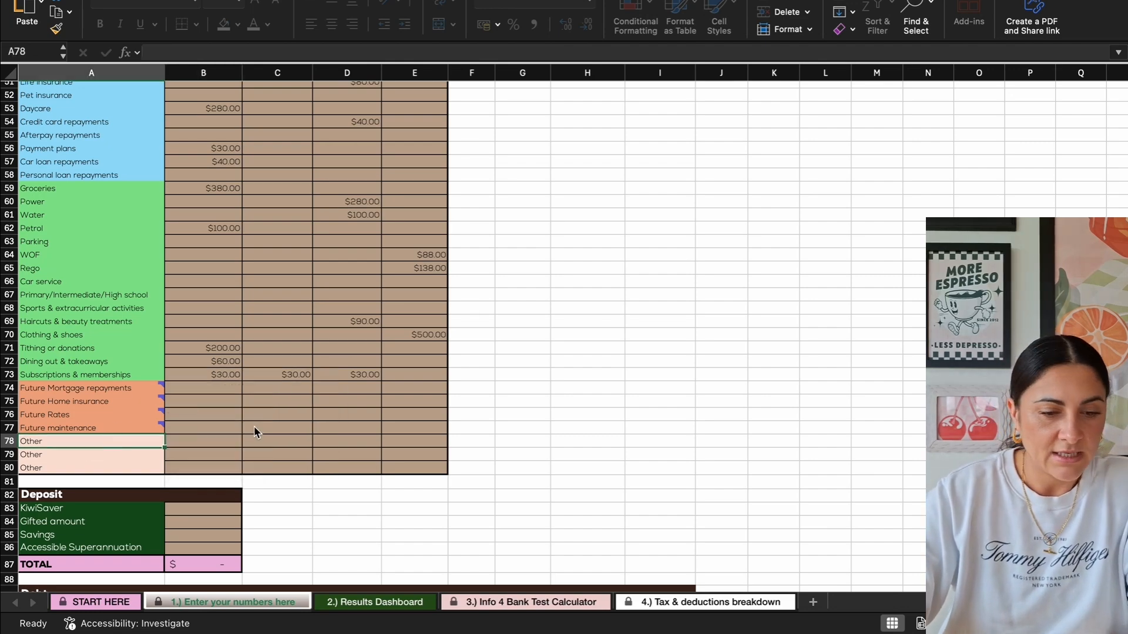
# - Set the KiwiSaver amount in the Deposit section to the sum =80000+40000
pyautogui.scroll(-1, 253, 425)
pyautogui.scroll(-6, 254, 429)
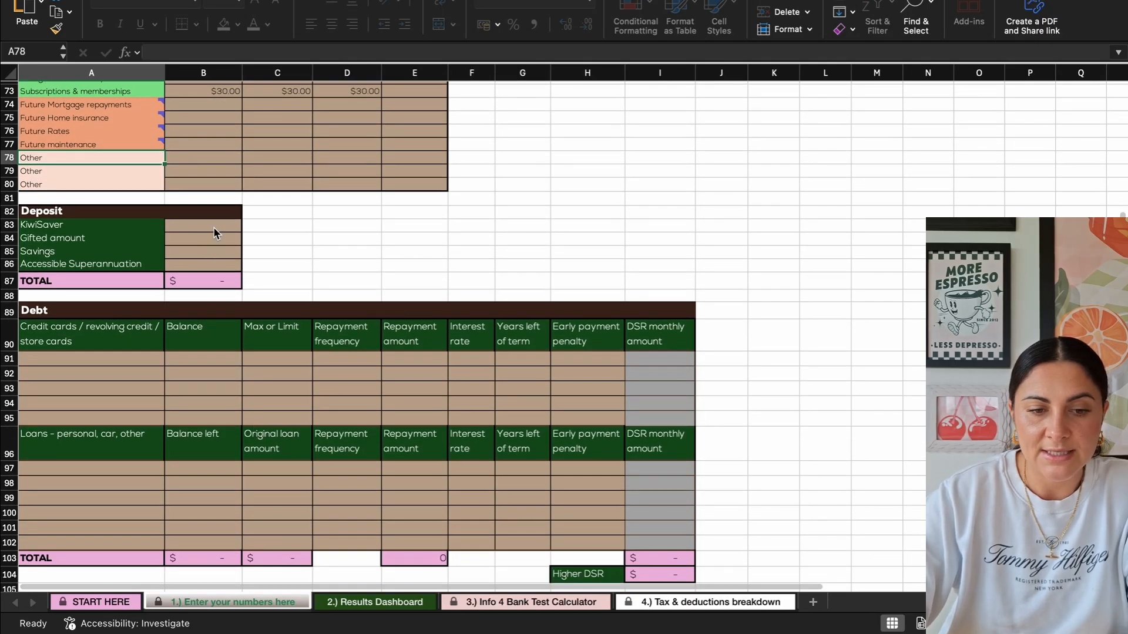
pyautogui.click(213, 231)
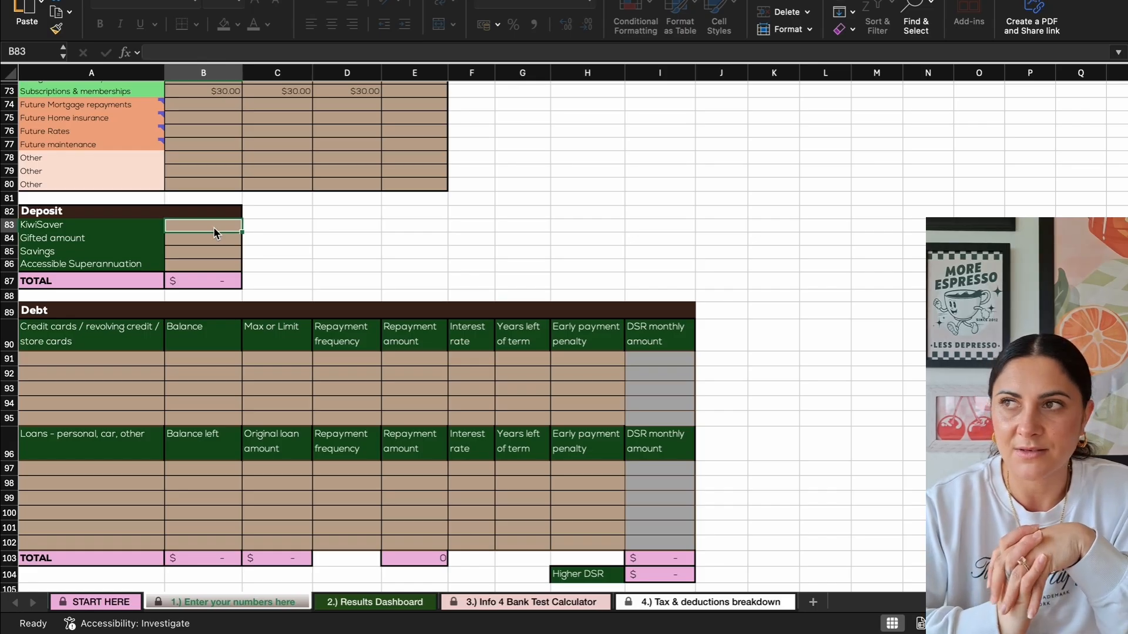
pyautogui.write('=')
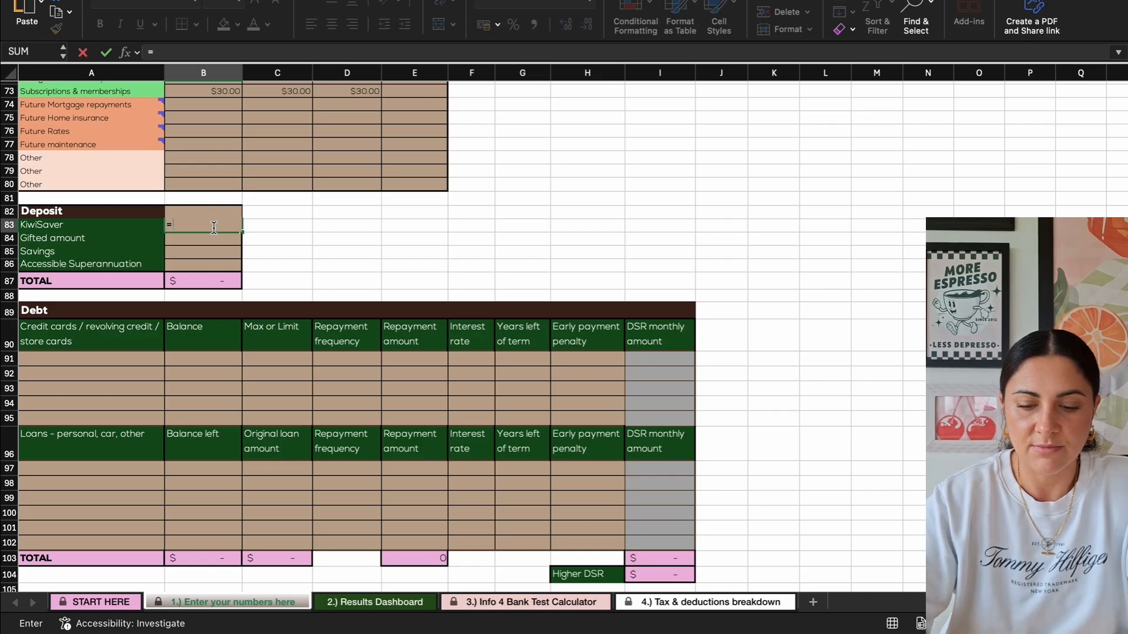
pyautogui.write('8000')
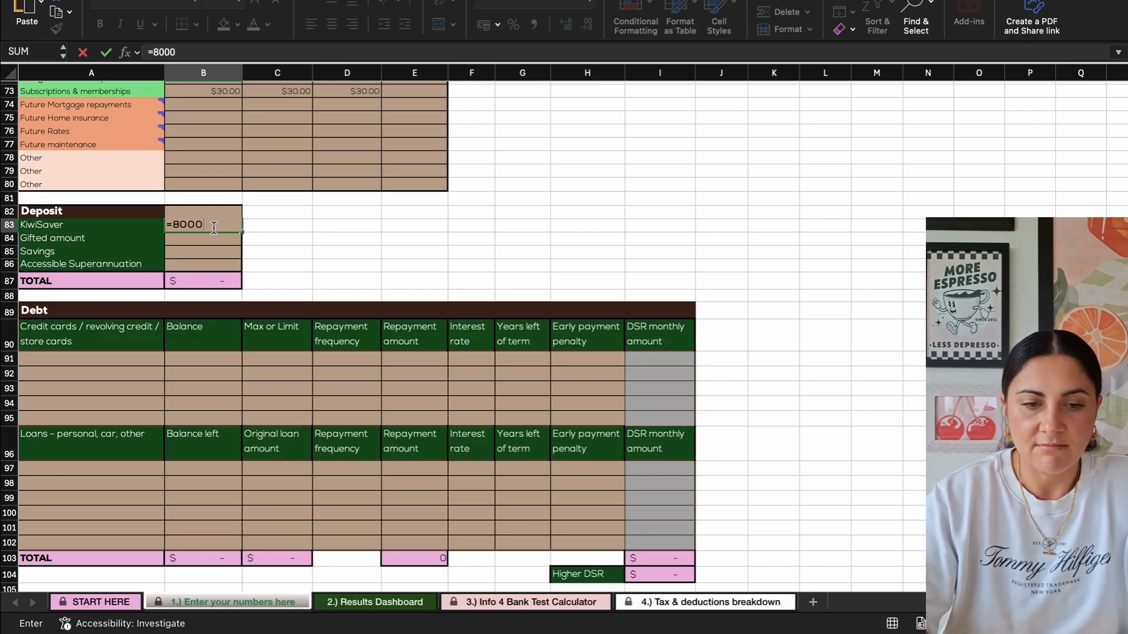
pyautogui.write('0')
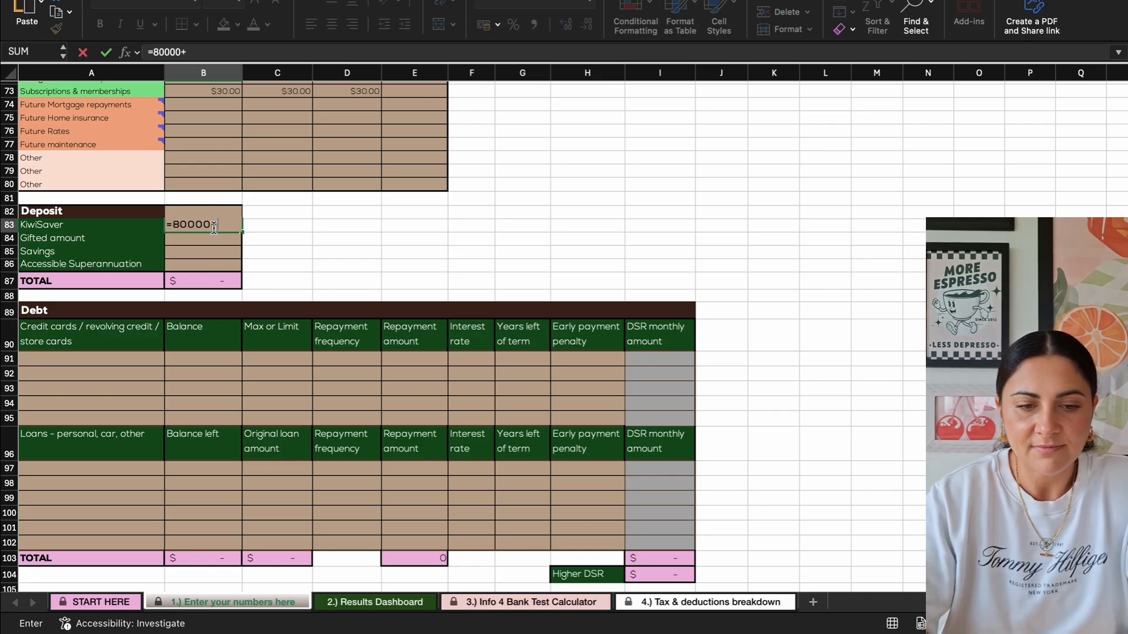
pyautogui.write('+40000')
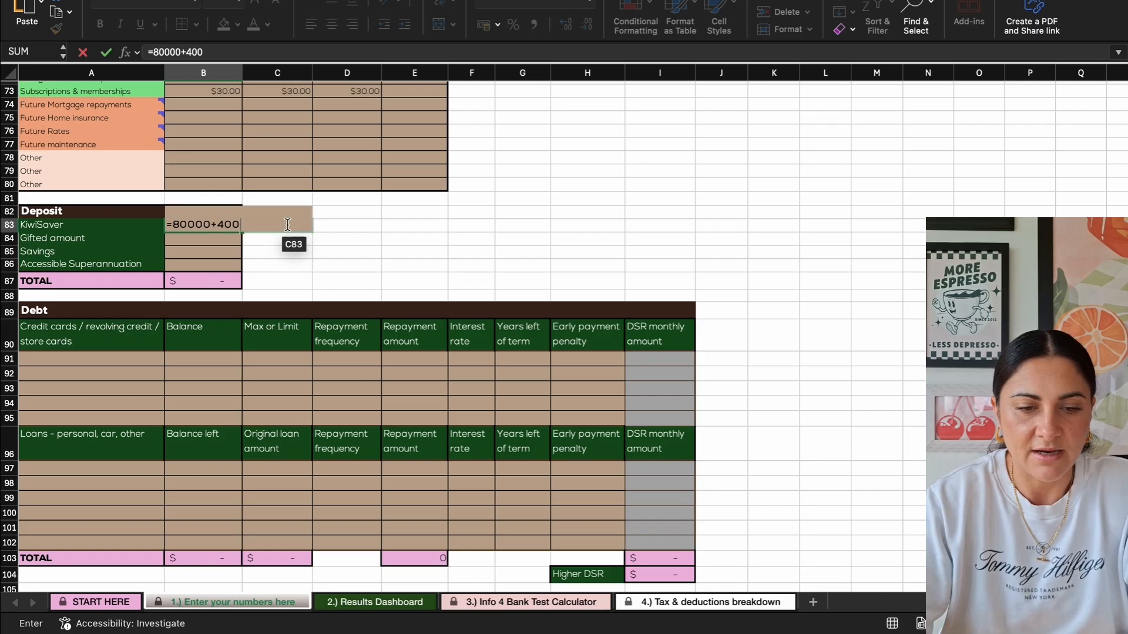
pyautogui.click(385, 247)
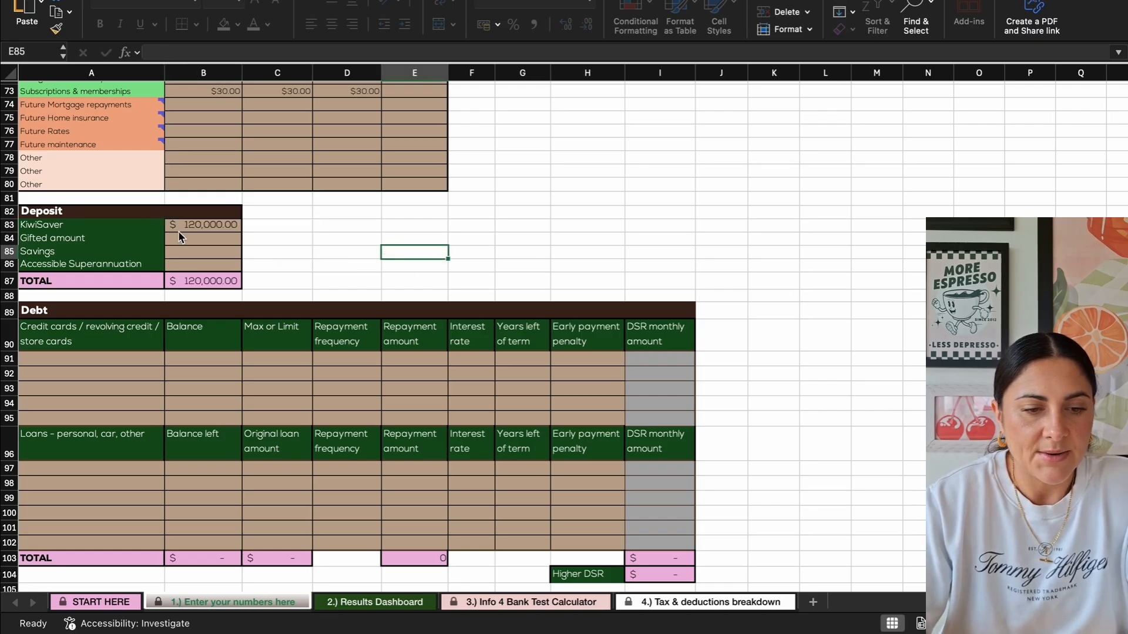
# - Enter a gifted amount of 20000 and savings of 2000 in the Deposit section
pyautogui.click(195, 239)
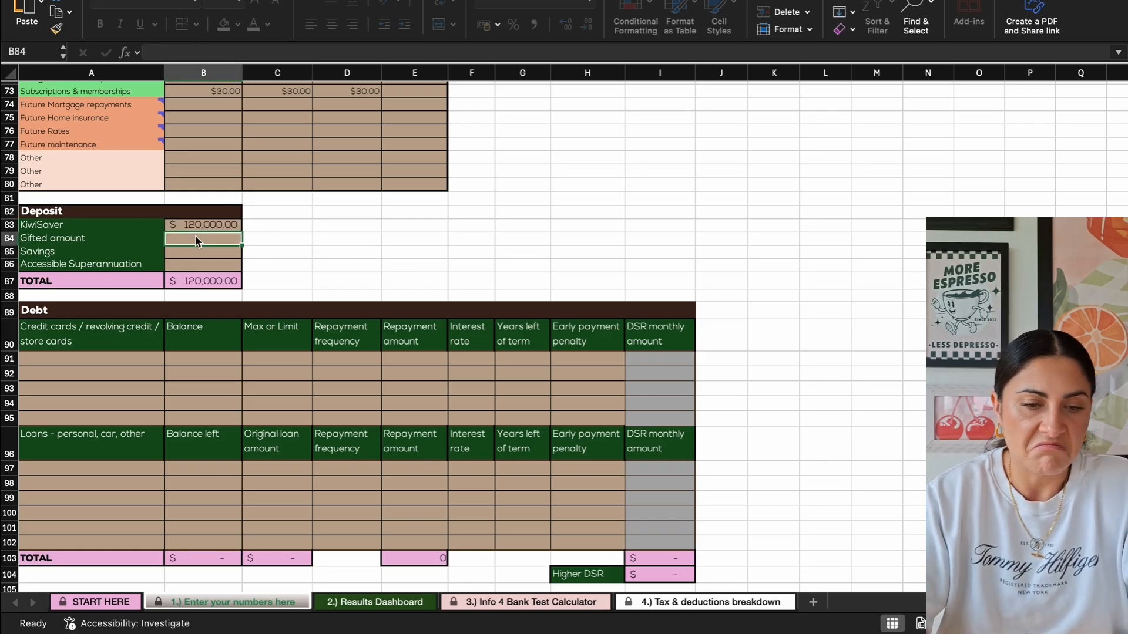
pyautogui.write('20000')
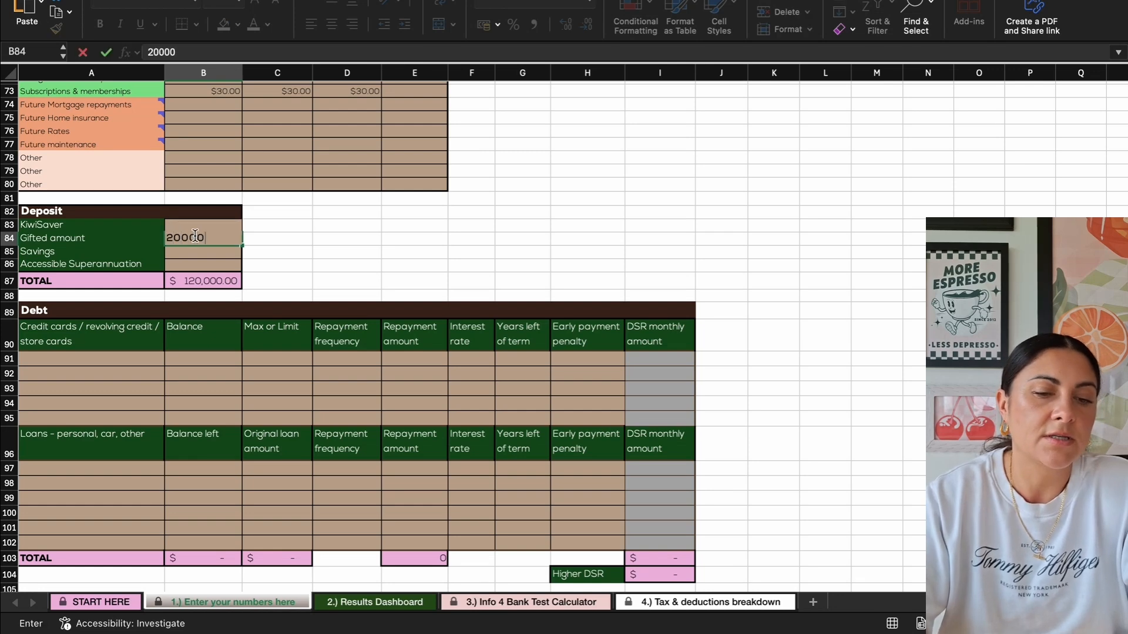
pyautogui.click(316, 263)
pyautogui.click(230, 253)
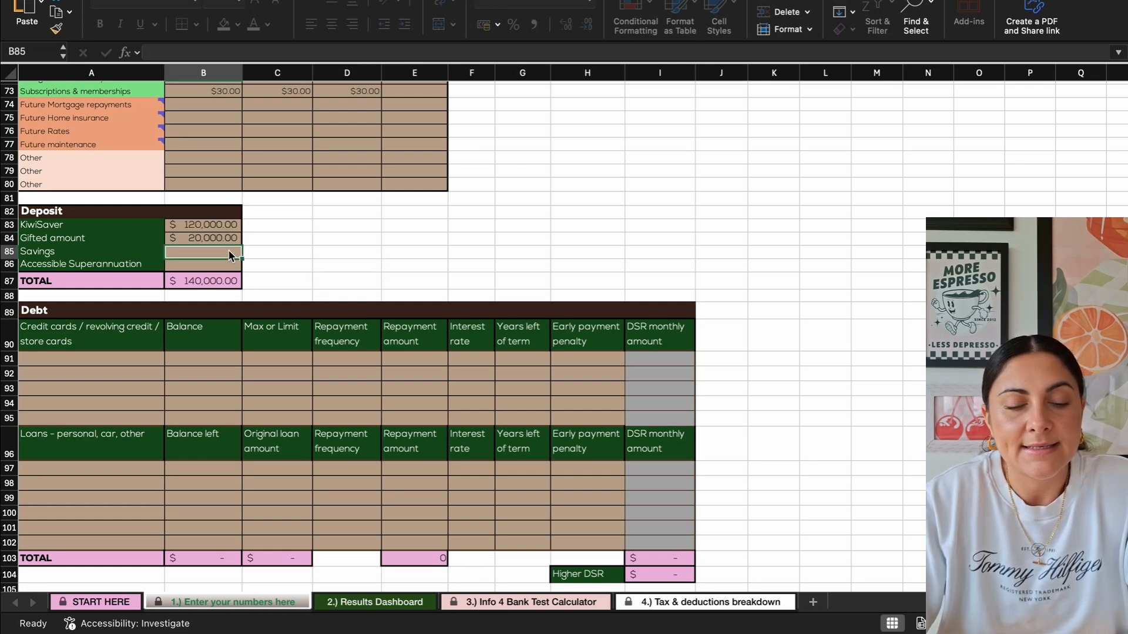
pyautogui.write('2000')
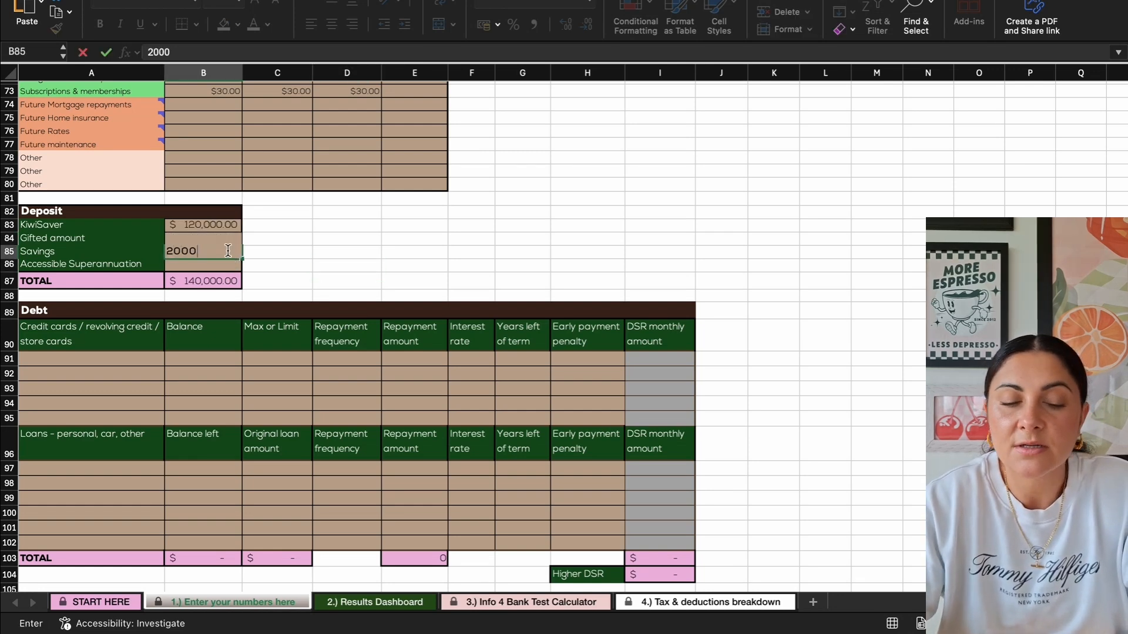
pyautogui.click(311, 236)
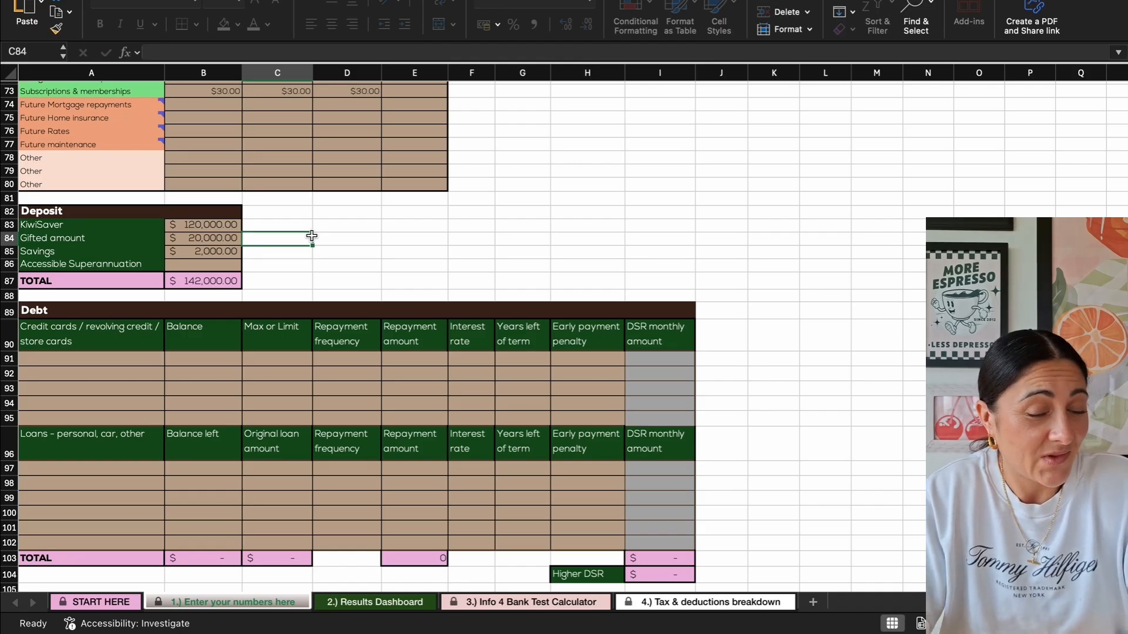
pyautogui.click(249, 264)
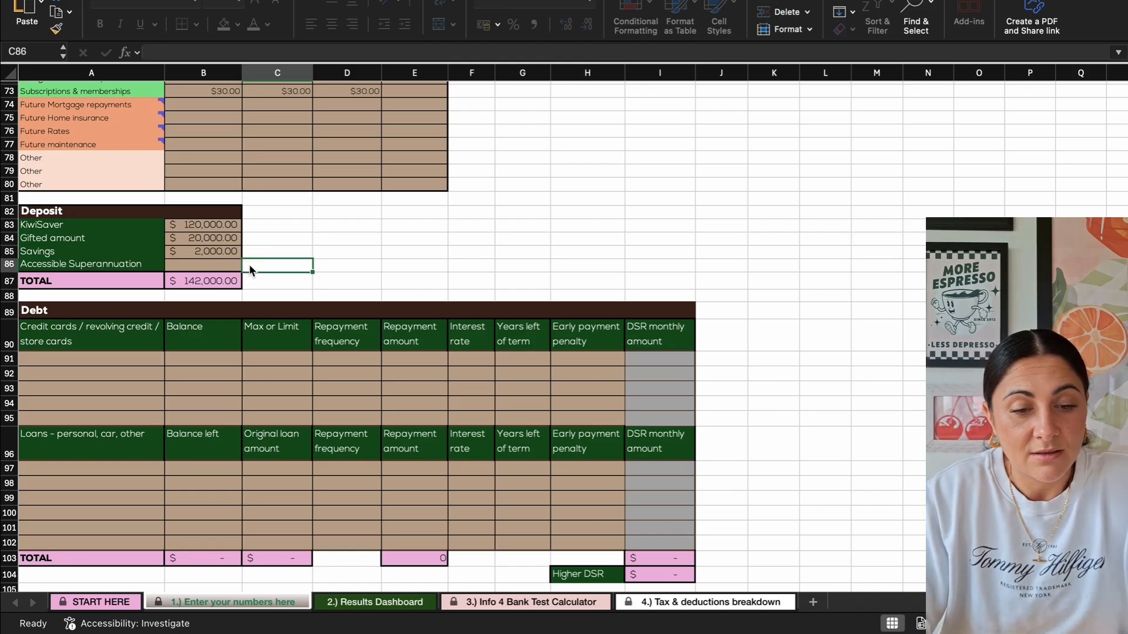
pyautogui.scroll(-2, 249, 264)
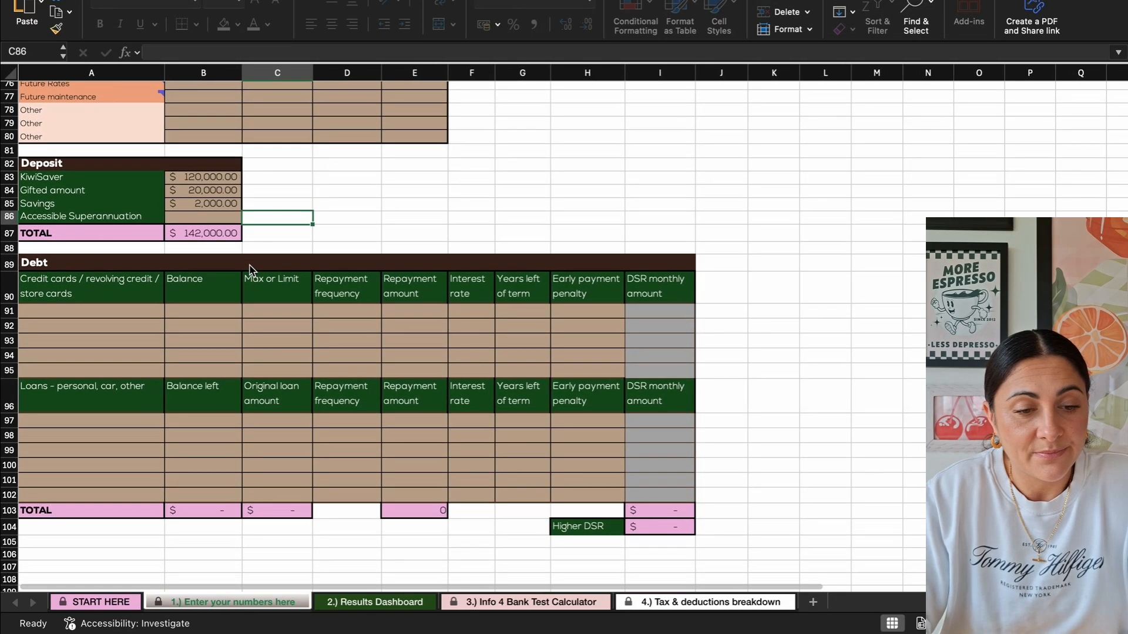
pyautogui.click(206, 218)
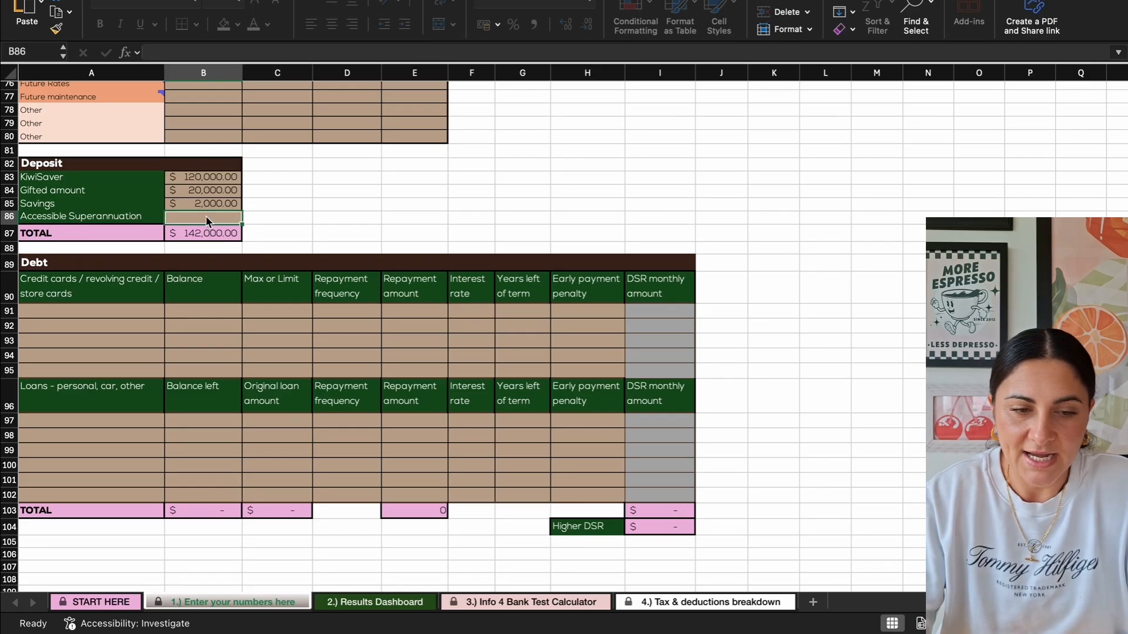
pyautogui.scroll(2, 306, 185)
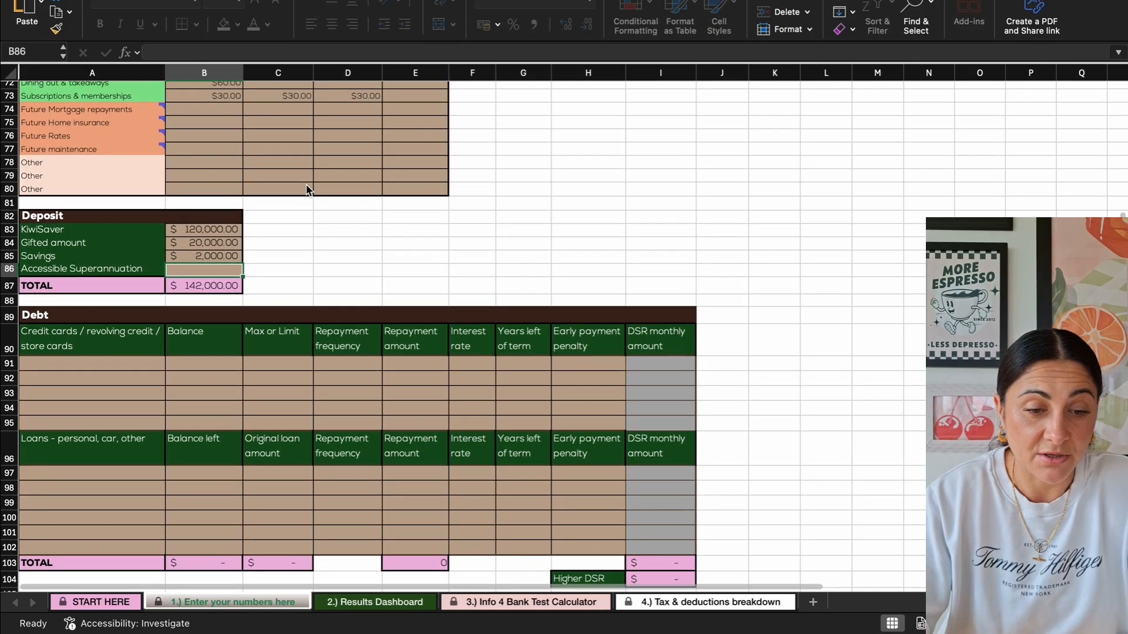
# - Add Gem Visa as the first credit card in the Debt section with a balance of 4000
pyautogui.scroll(-3, 305, 185)
pyautogui.scroll(-2, 141, 227)
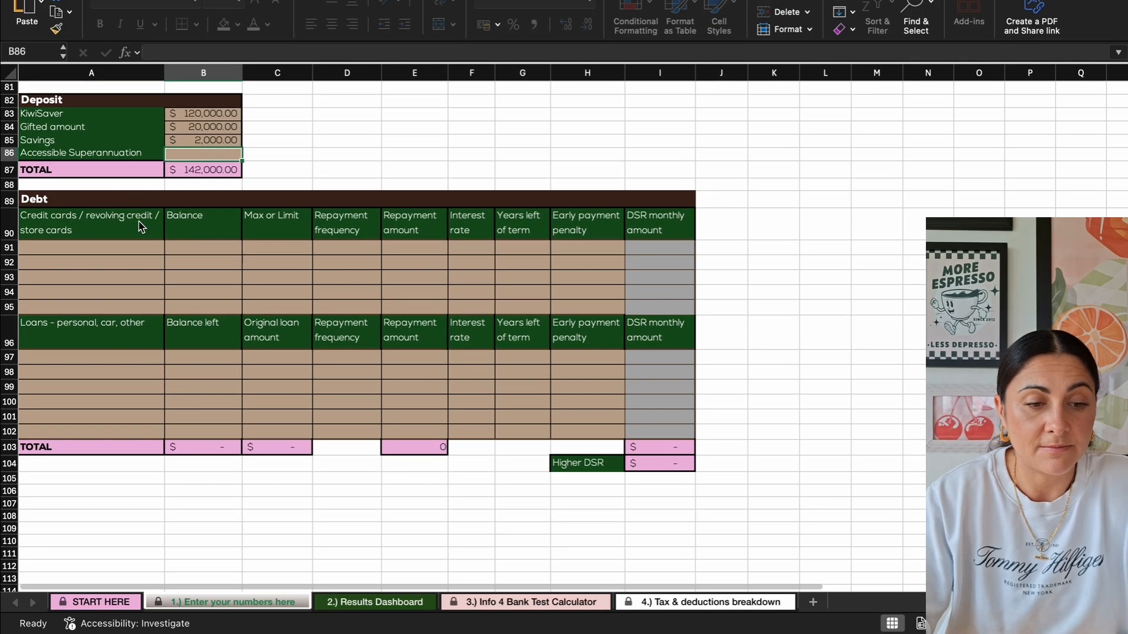
pyautogui.click(107, 249)
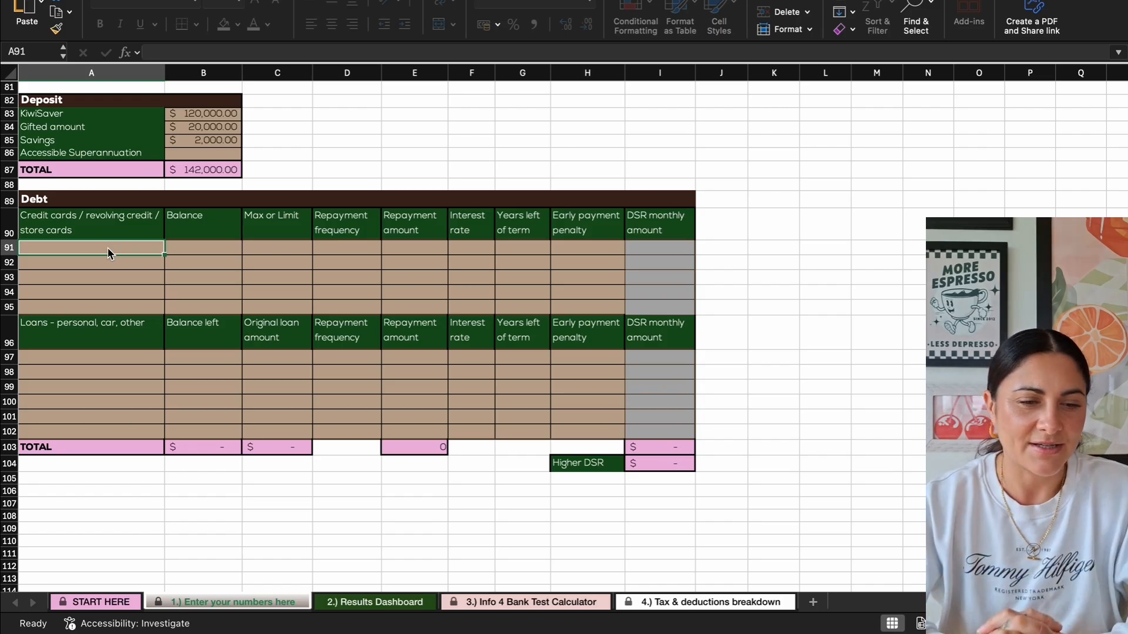
pyautogui.write('G')
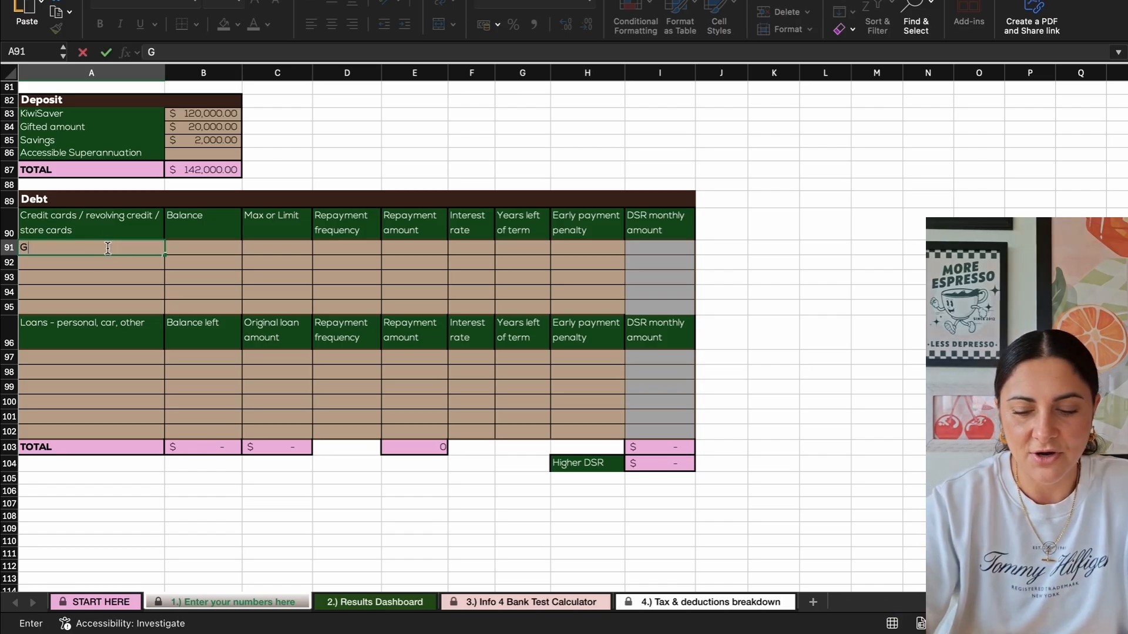
pyautogui.write('em Visa')
pyautogui.click(201, 254)
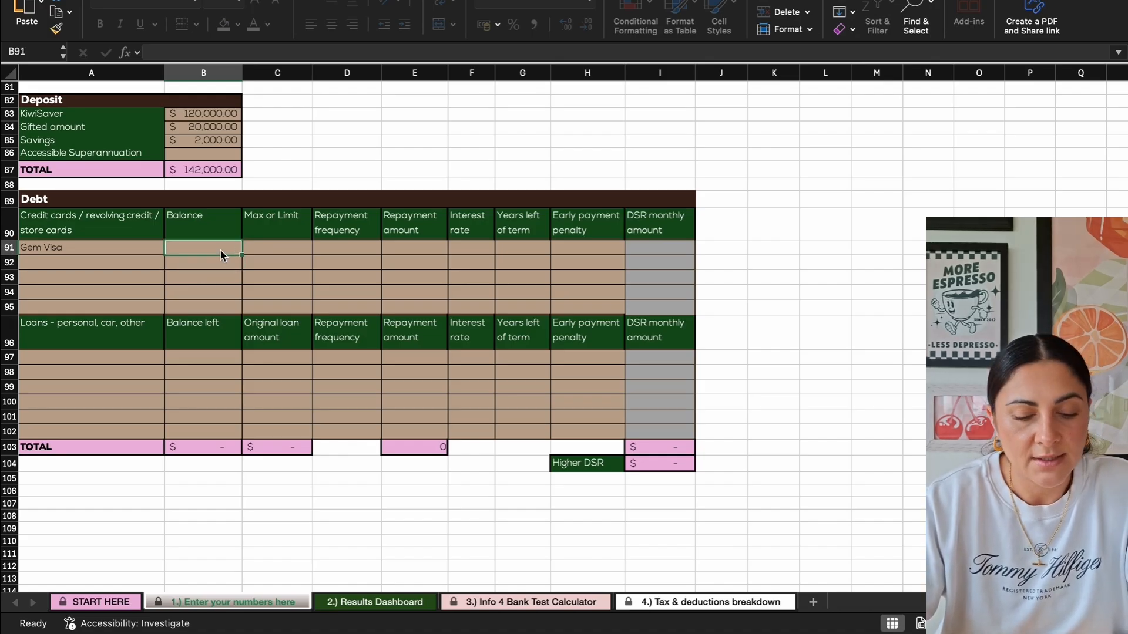
pyautogui.write('4000')
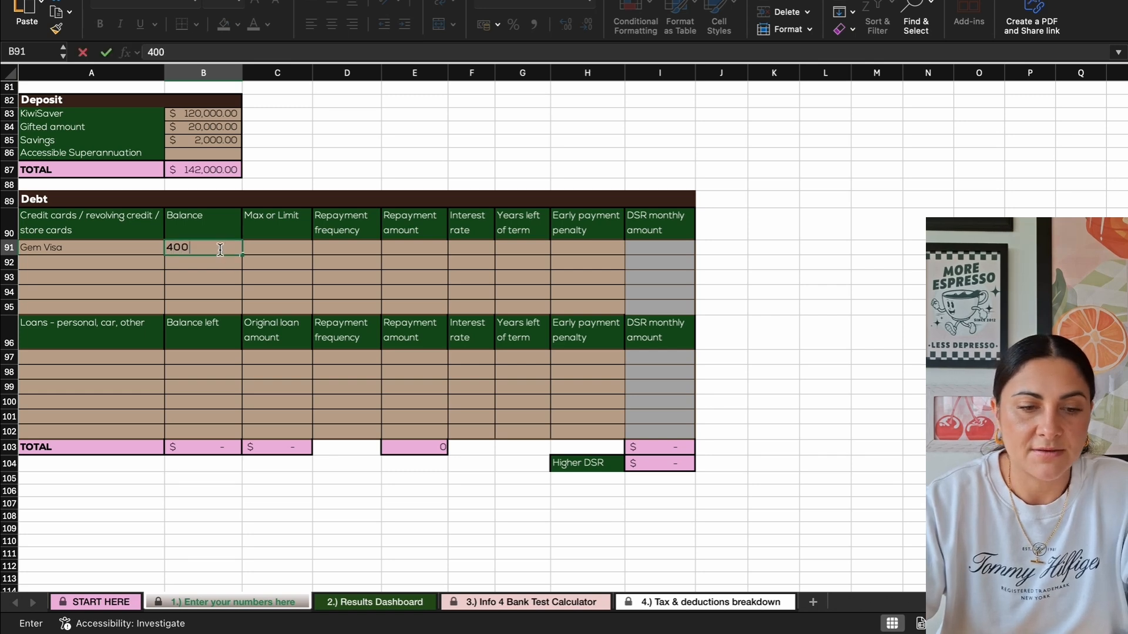
pyautogui.click(293, 245)
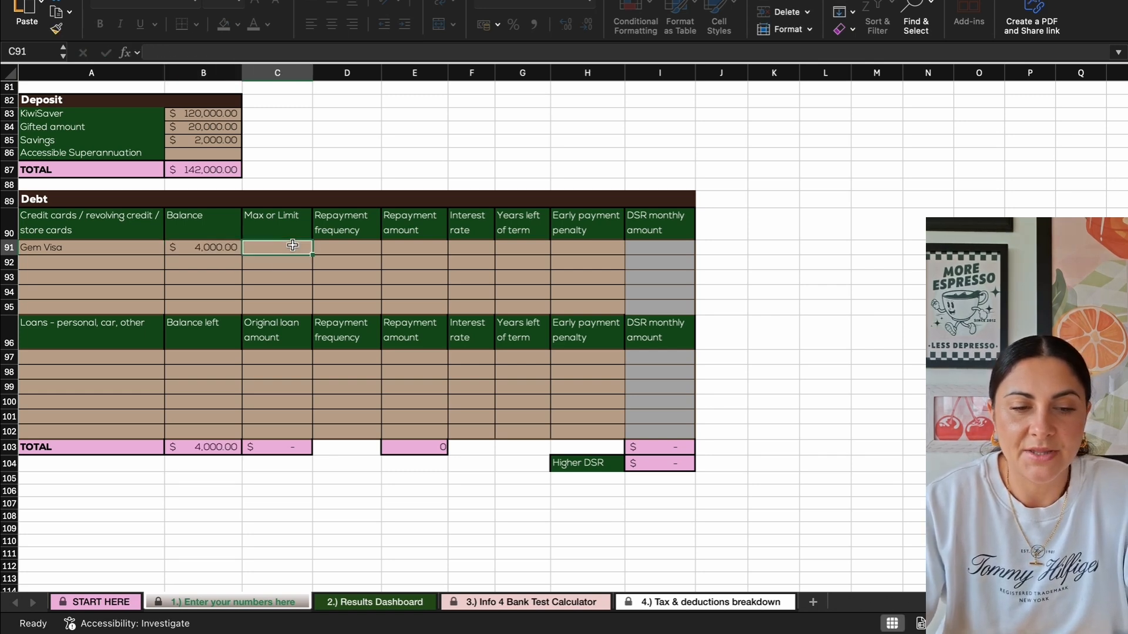
# - Enter a limit of 8000 for the Gem Visa card, with a Monthly repayment of 180
pyautogui.write('8000')
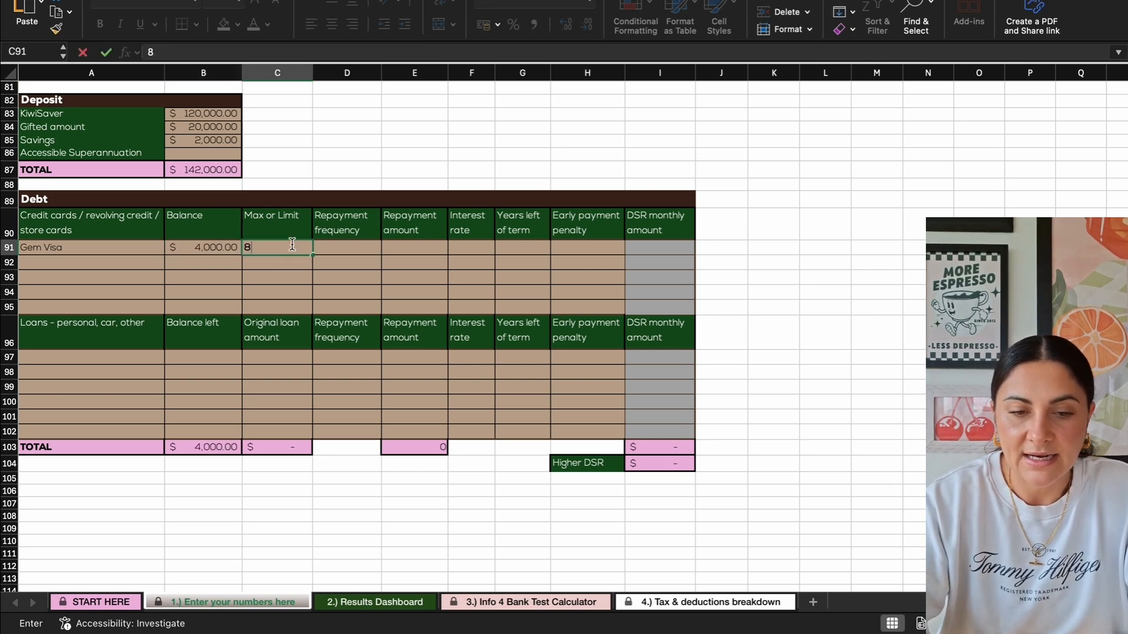
pyautogui.click(372, 253)
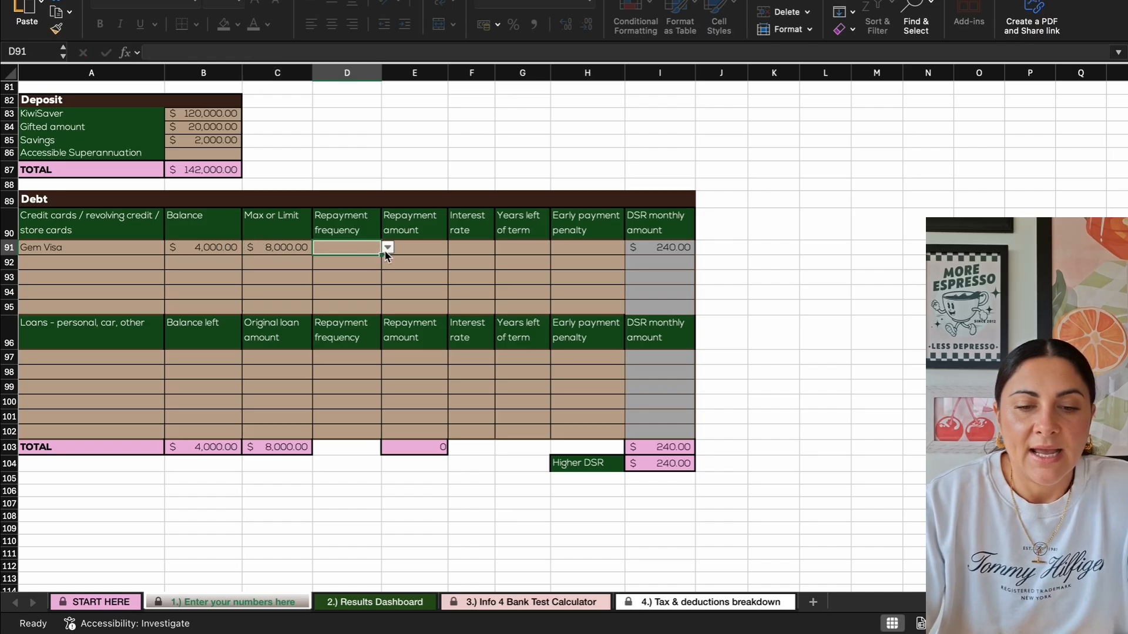
pyautogui.click(386, 249)
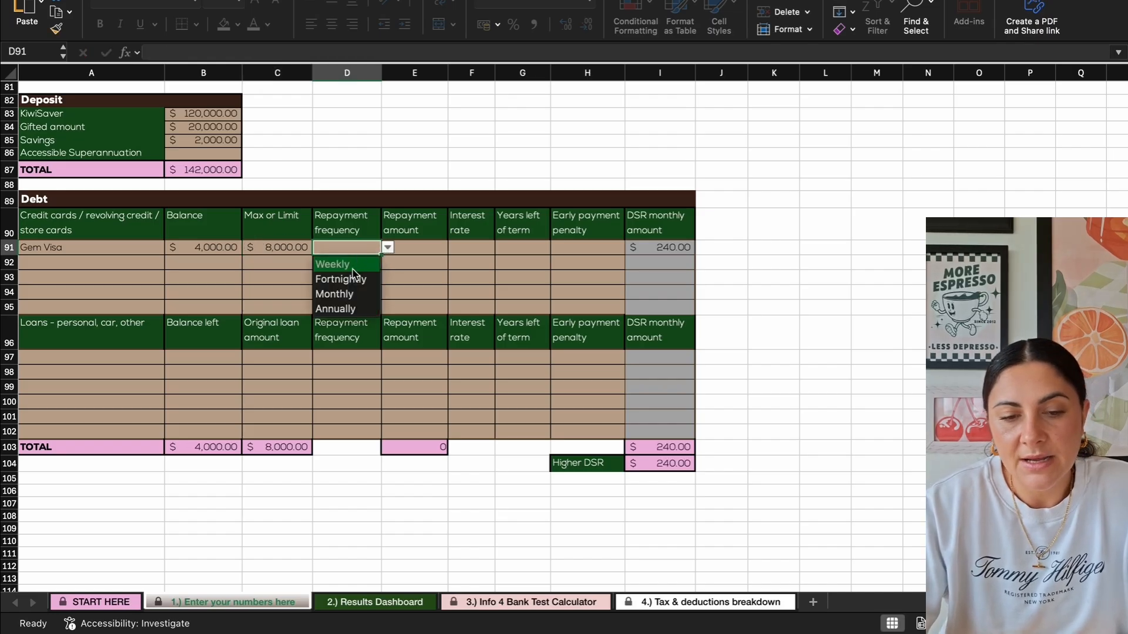
pyautogui.click(351, 296)
pyautogui.click(422, 247)
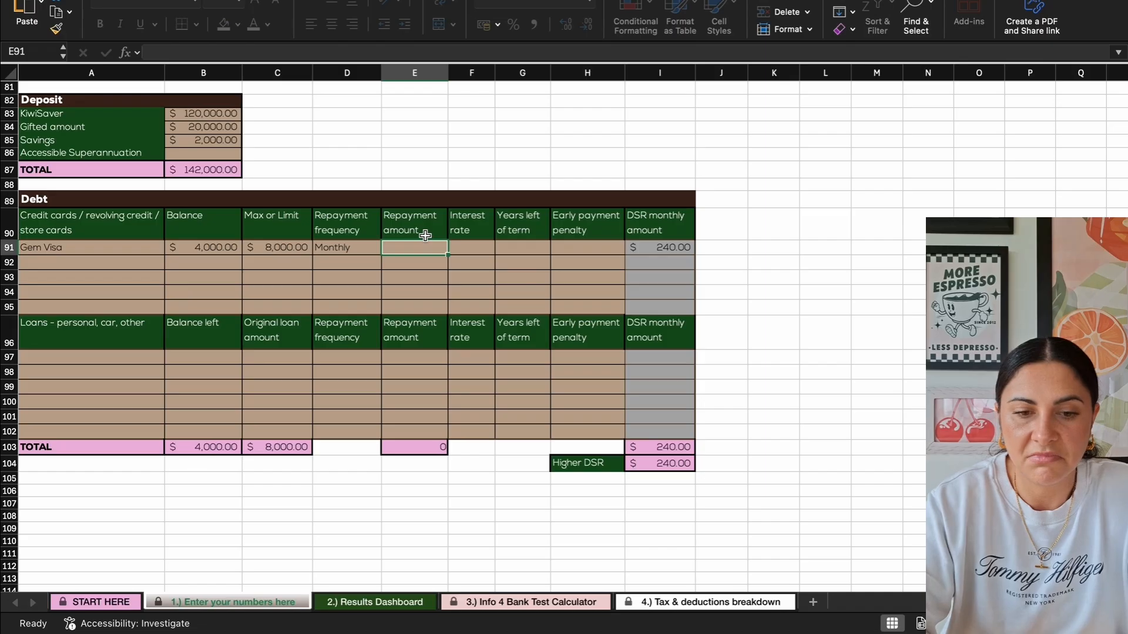
pyautogui.write('180')
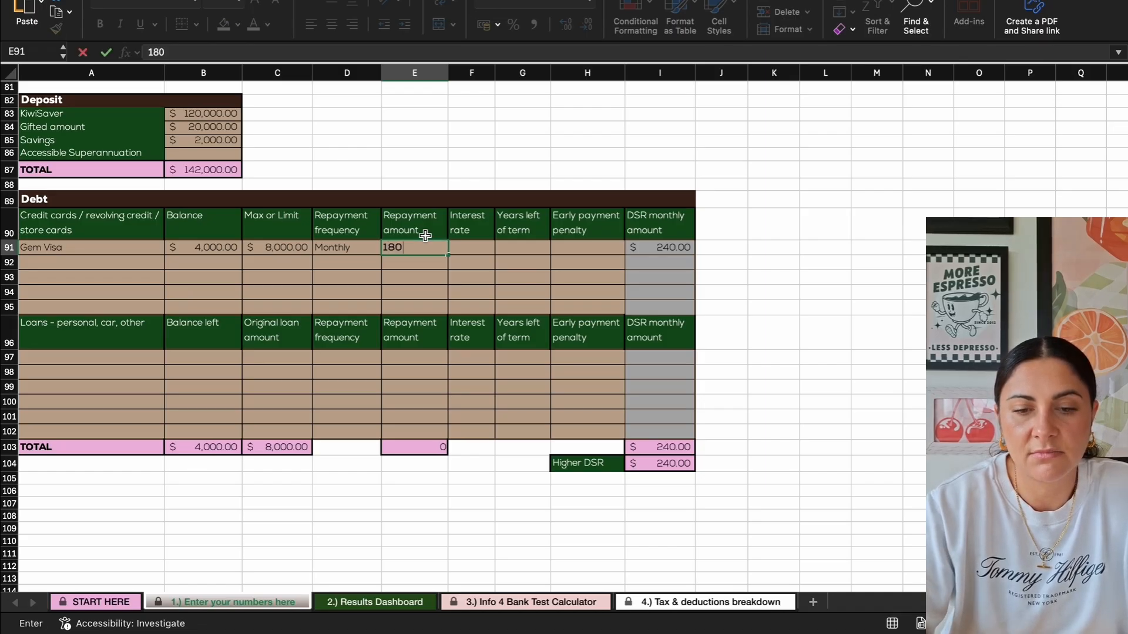
# - Set the Gem Visa interest rate to 28% and its early payment penalty to No
pyautogui.click(470, 249)
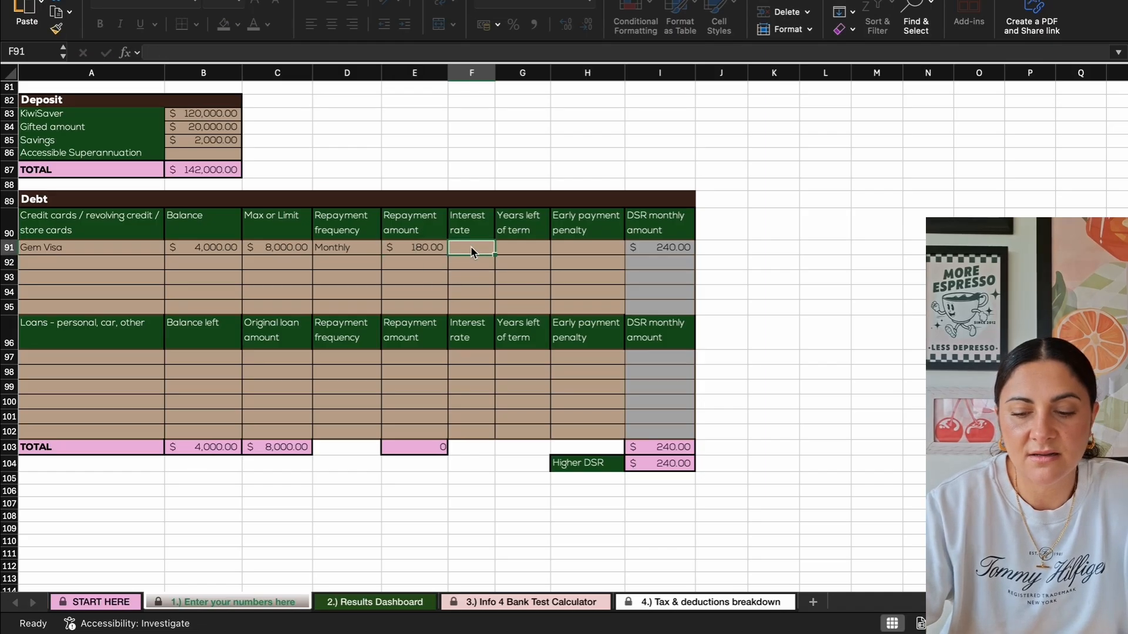
pyautogui.write('28')
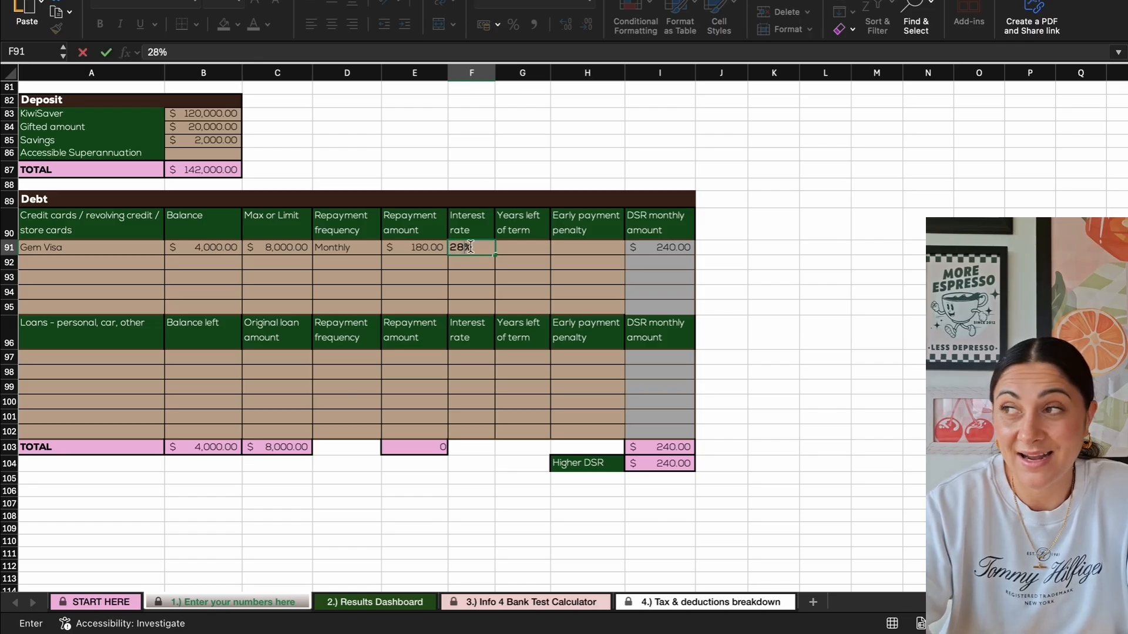
pyautogui.click(533, 246)
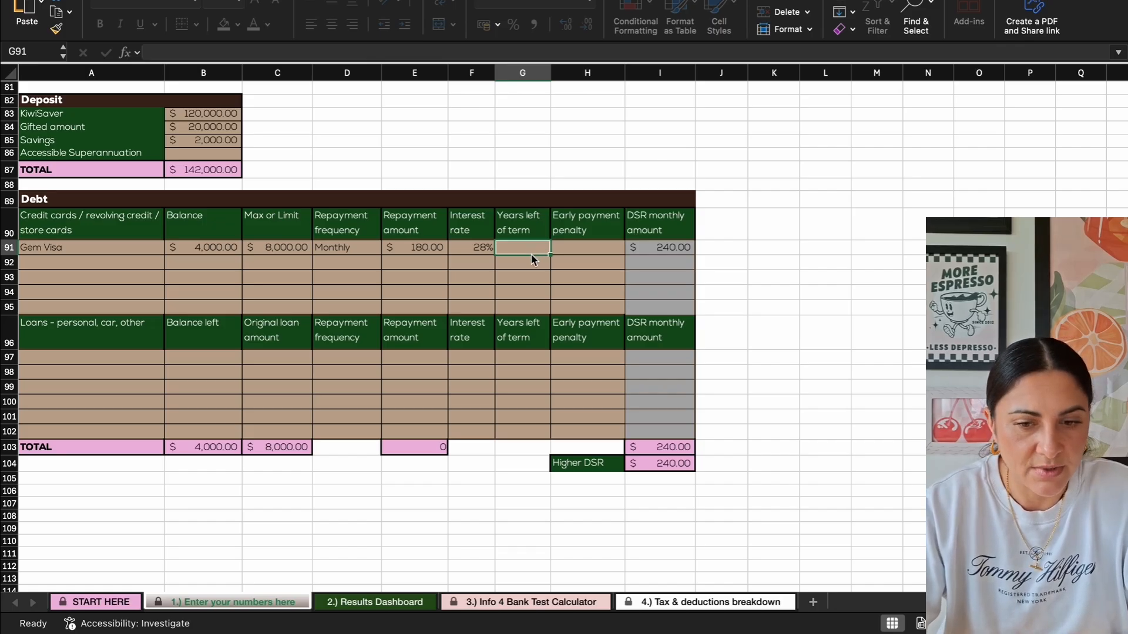
pyautogui.click(571, 253)
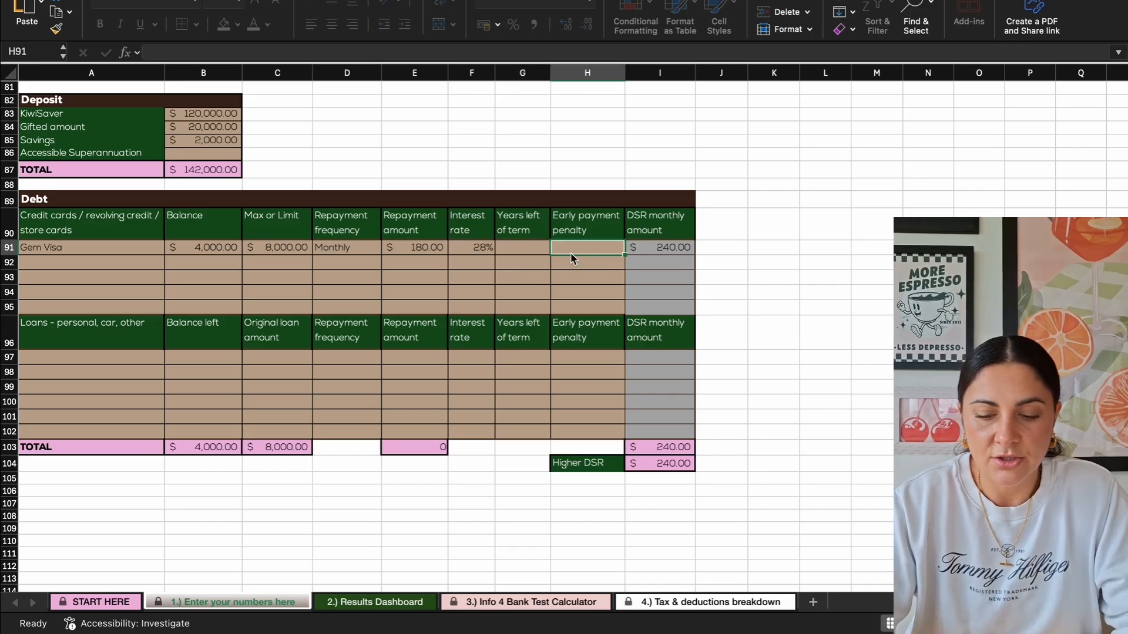
pyautogui.write('No')
pyautogui.click(581, 273)
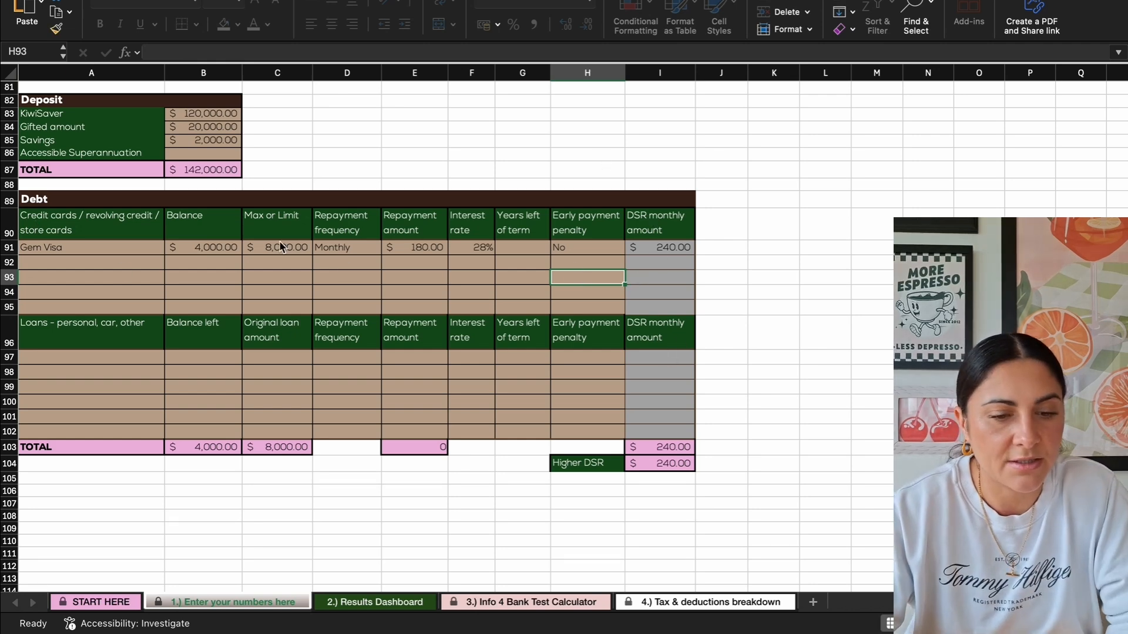
# - Add Heartland Bank as the first entry in the personal, car and other loans list
pyautogui.click(136, 262)
pyautogui.click(86, 362)
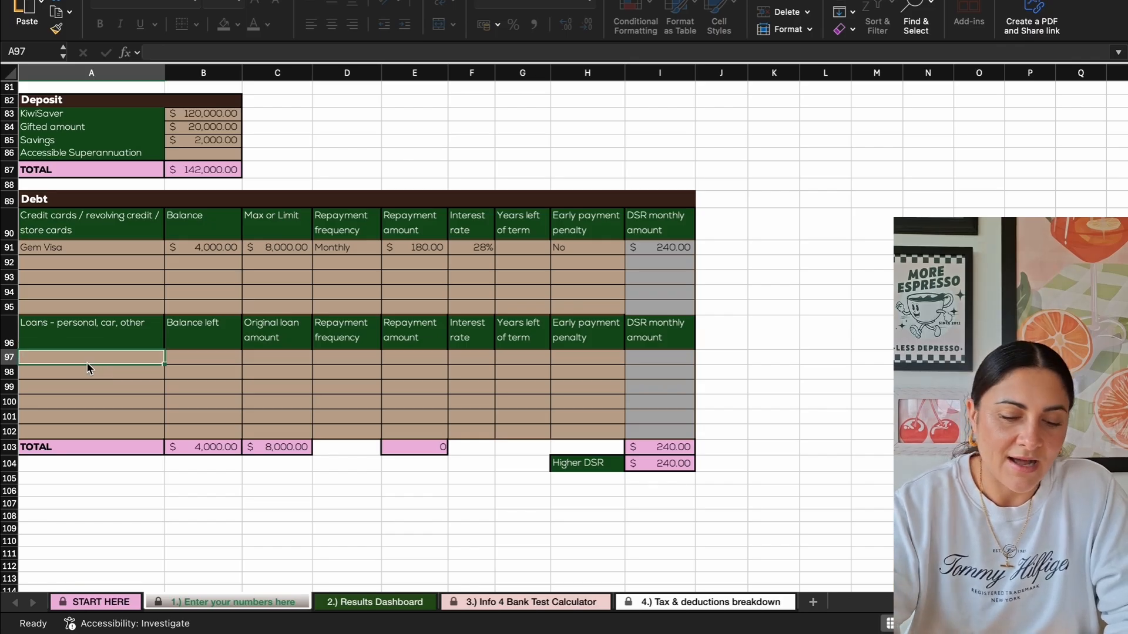
pyautogui.write('Heart')
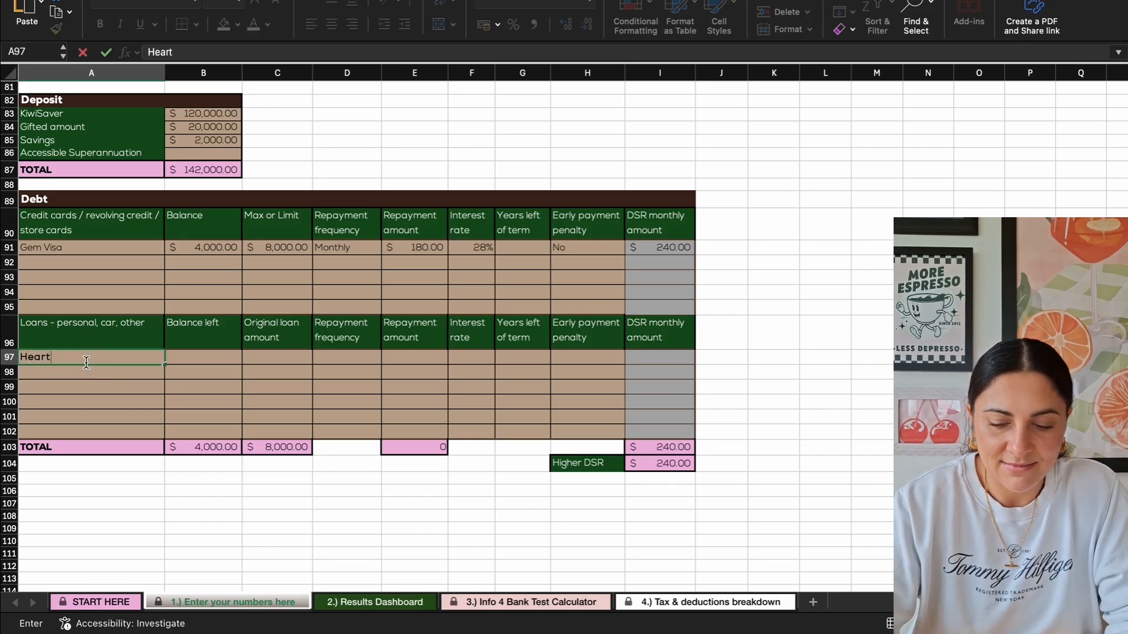
pyautogui.write('land Bank')
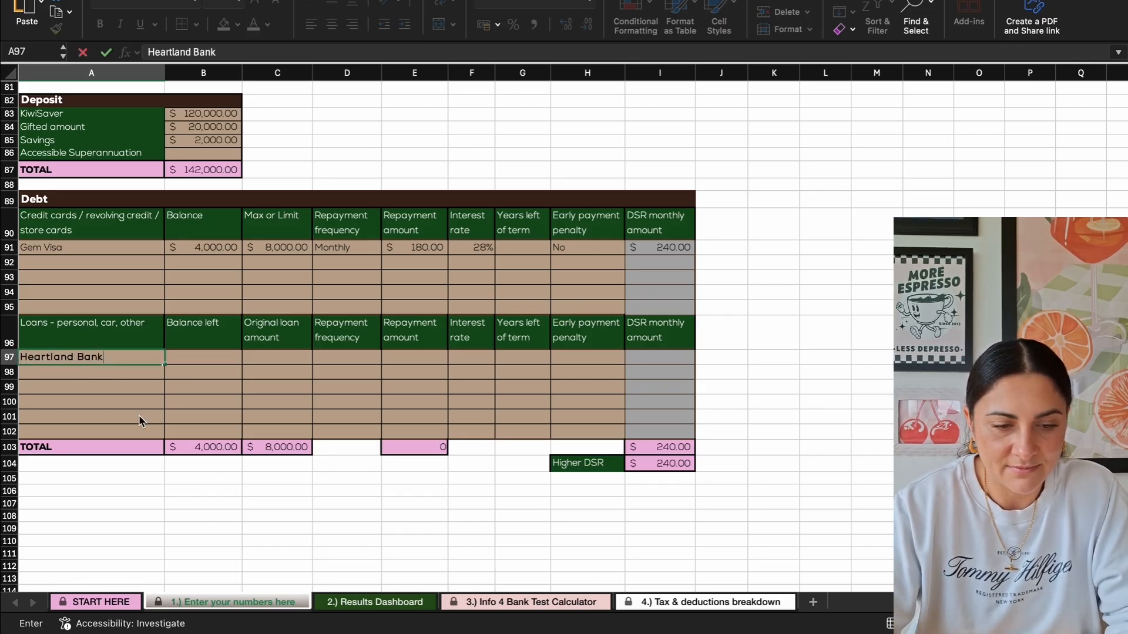
pyautogui.click(144, 418)
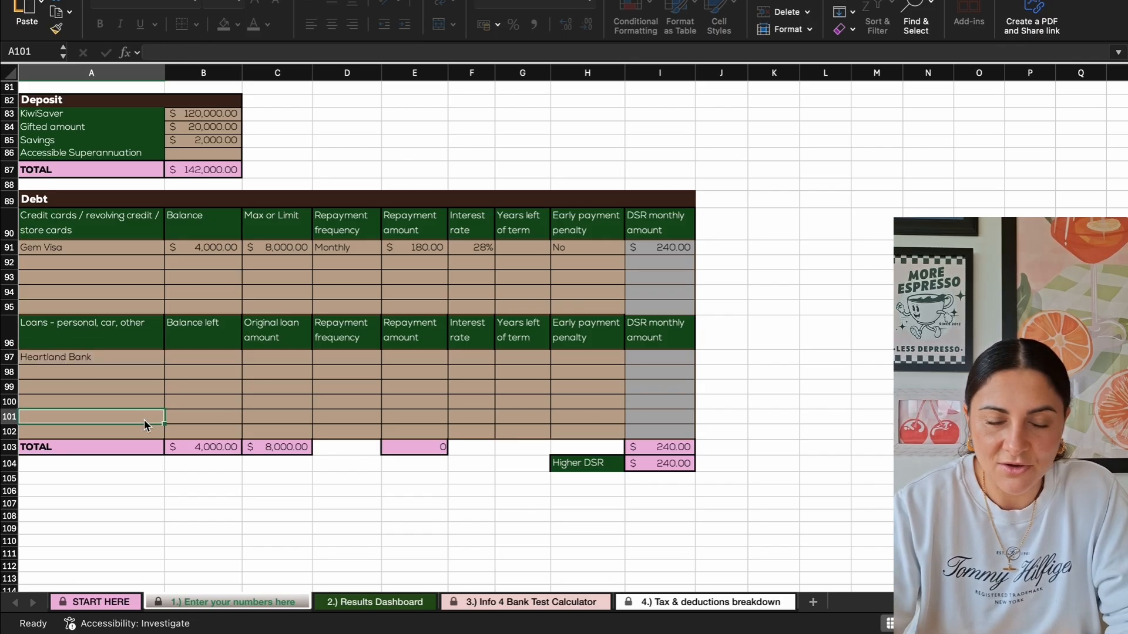
# - Enter 11,000 as the Heartland Bank loan's balance left and 15000 as its original loan amount
pyautogui.click(203, 360)
pyautogui.write('k')
pyautogui.press('BackSpace')
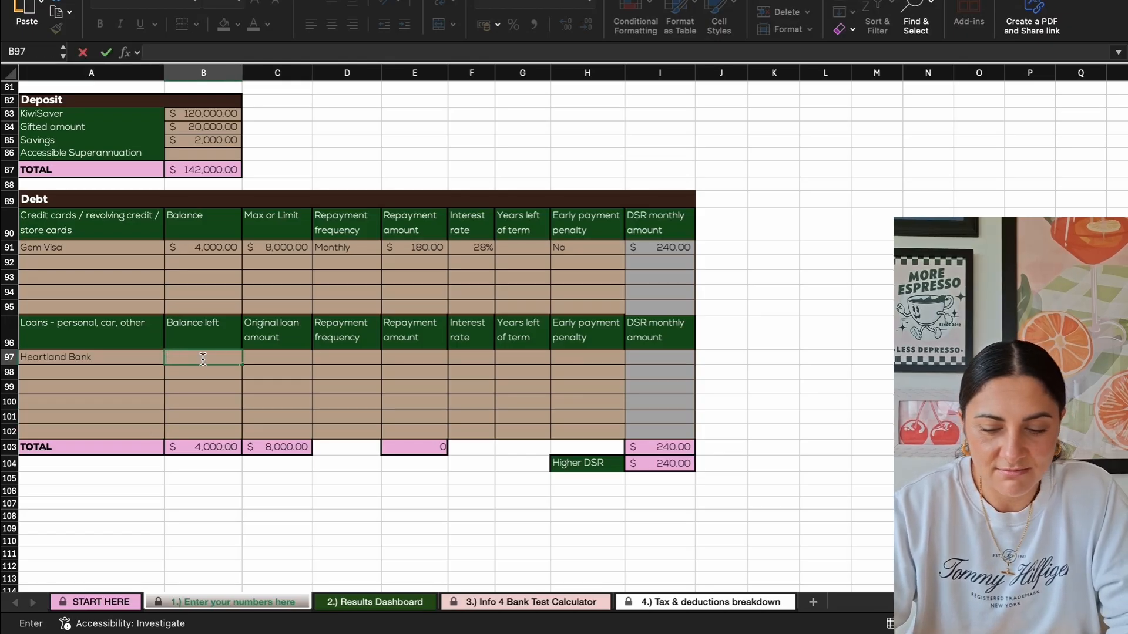
pyautogui.write('11,')
pyautogui.write('000')
pyautogui.click(275, 358)
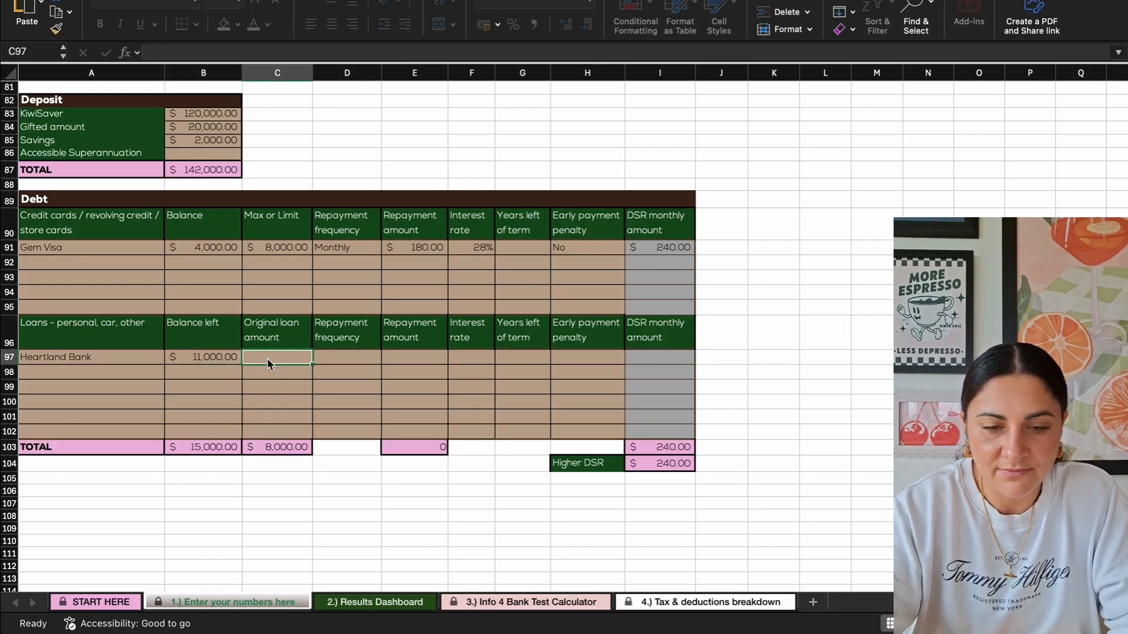
pyautogui.write('15000')
# - Set the Heartland Bank loan's repayment frequency to Fortnightly and its repayment amount to 40
pyautogui.click(353, 372)
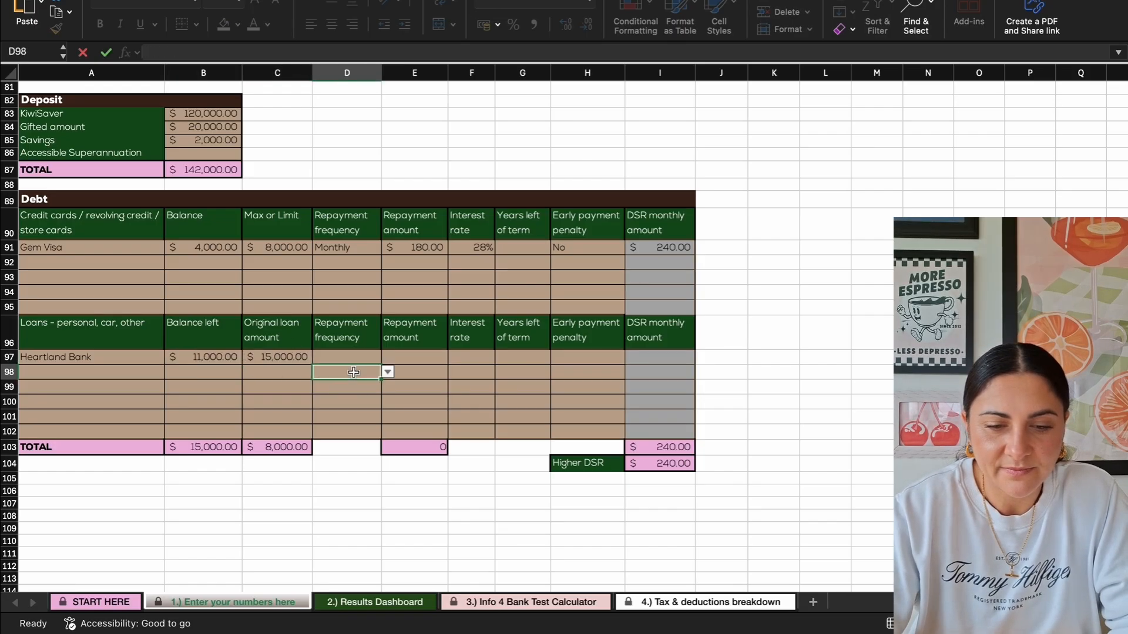
pyautogui.click(360, 361)
pyautogui.click(387, 357)
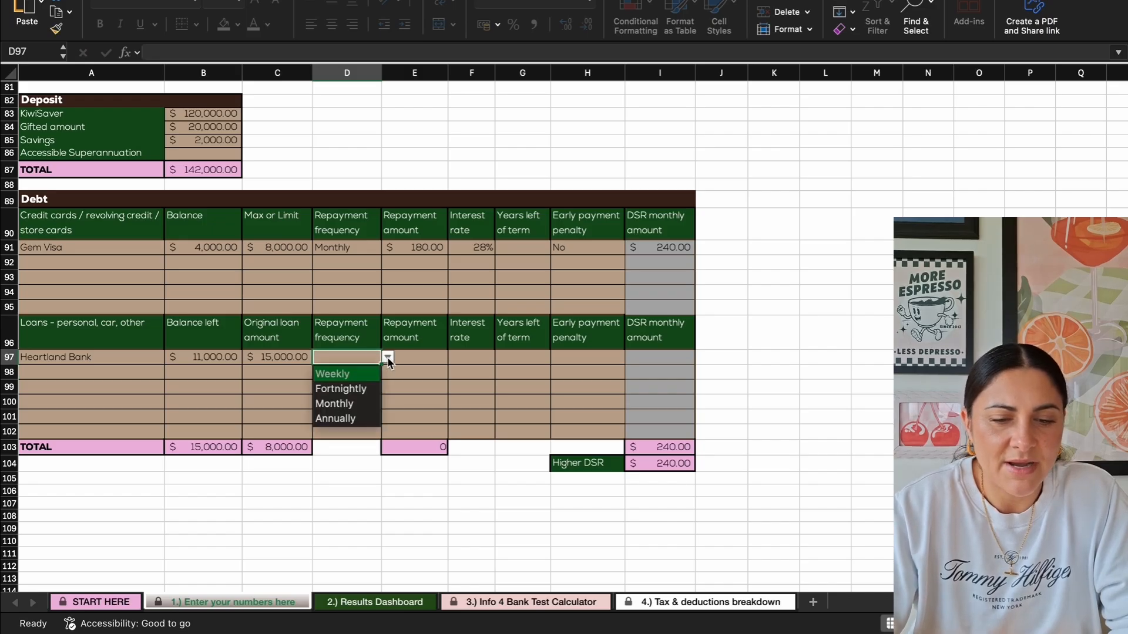
pyautogui.click(349, 387)
pyautogui.click(415, 353)
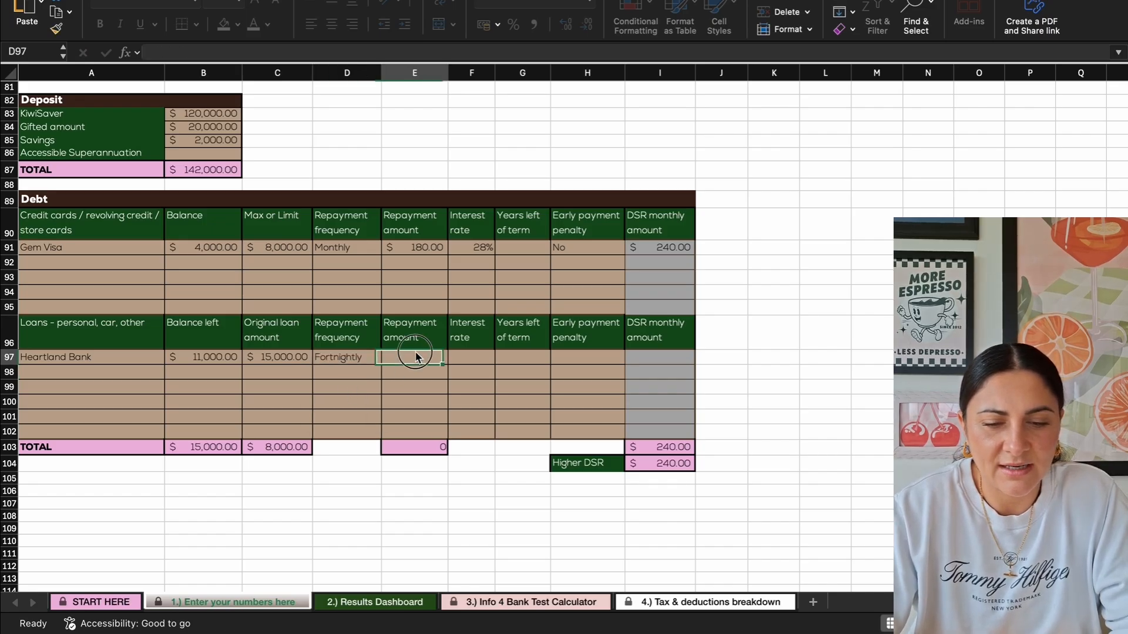
pyautogui.write('40')
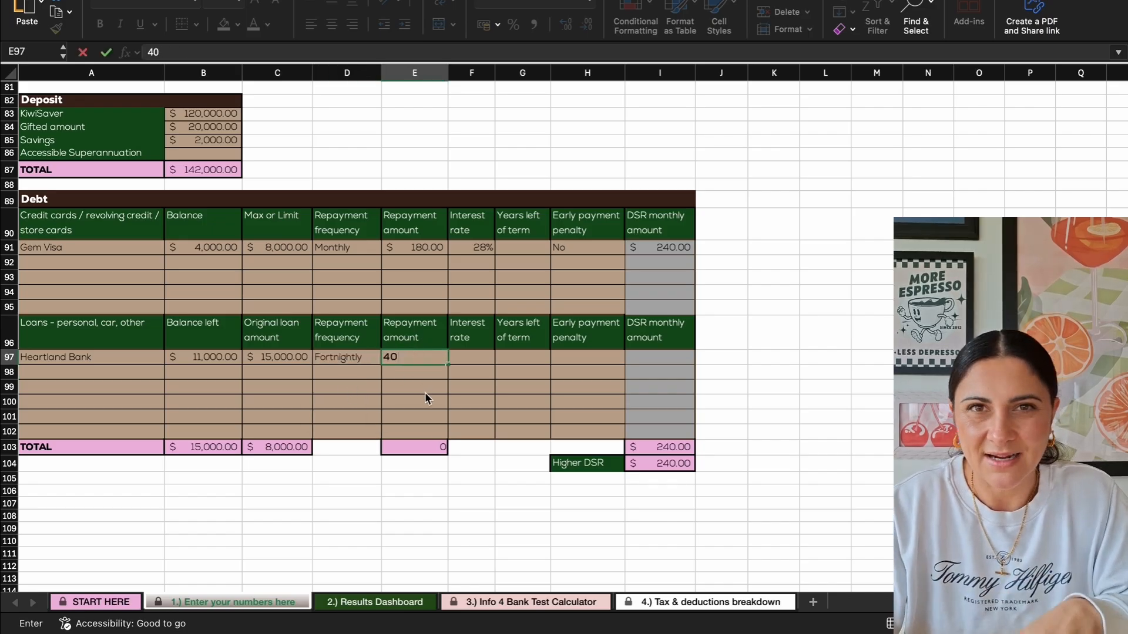
pyautogui.click(424, 392)
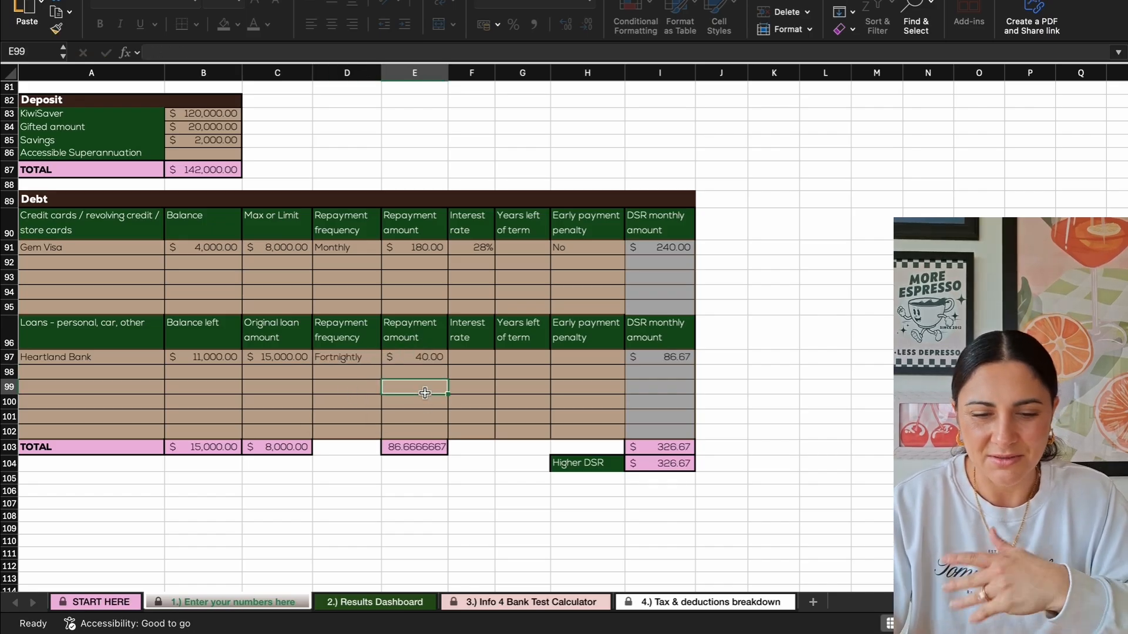
# - Complete the Heartland Bank loan with an interest rate of 8.95%, 4 years left of term and No early payment penalty
pyautogui.click(467, 358)
pyautogui.write('8.95')
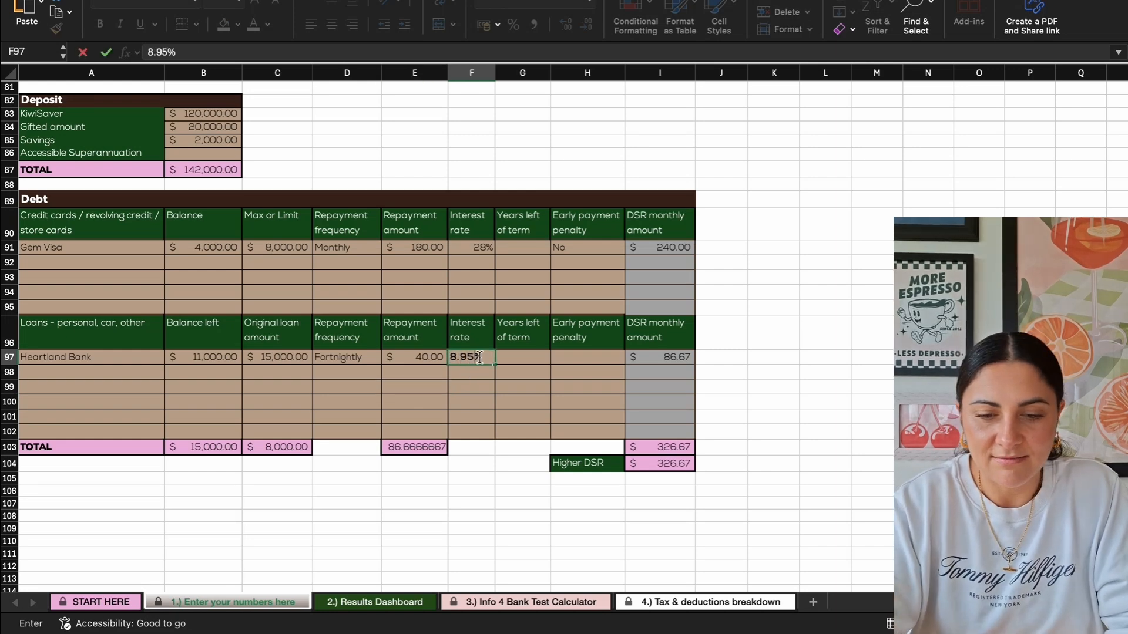
pyautogui.click(536, 371)
pyautogui.click(533, 352)
pyautogui.write('4')
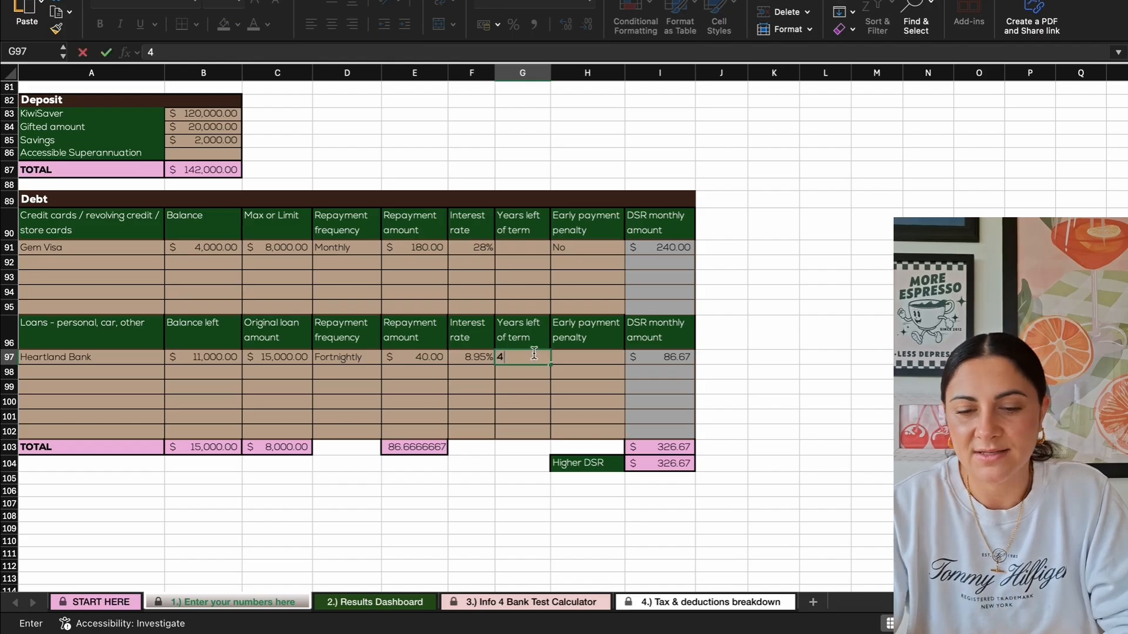
pyautogui.click(564, 401)
pyautogui.click(576, 360)
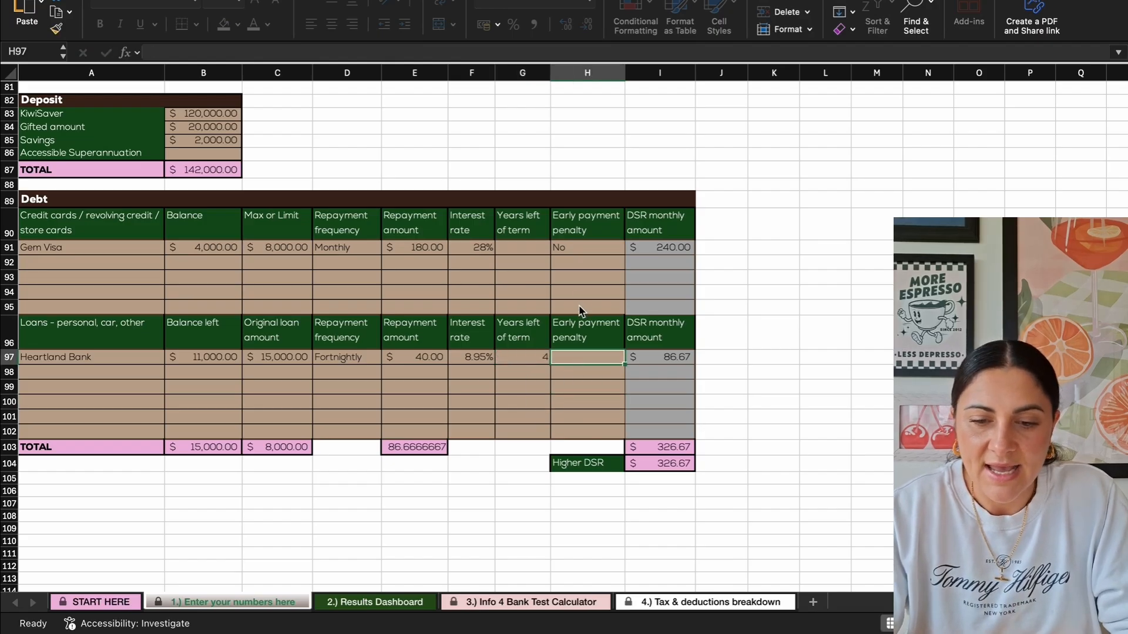
pyautogui.write('No')
pyautogui.click(578, 416)
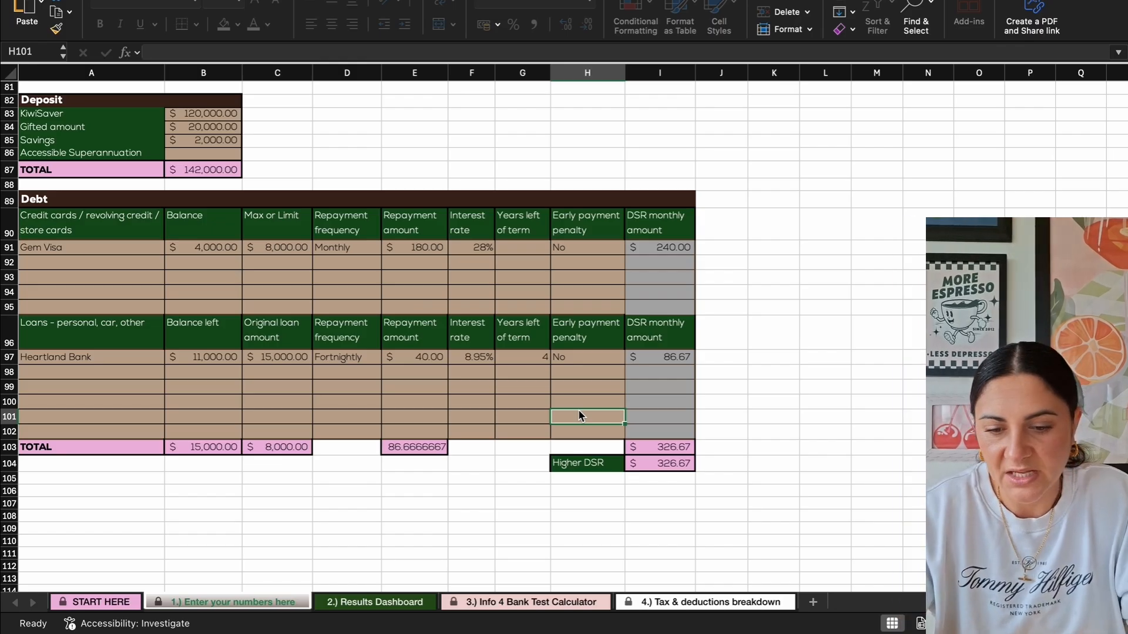
# - Open the Results Dashboard sheet and widen column E so the annual expense total fits
pyautogui.click(428, 515)
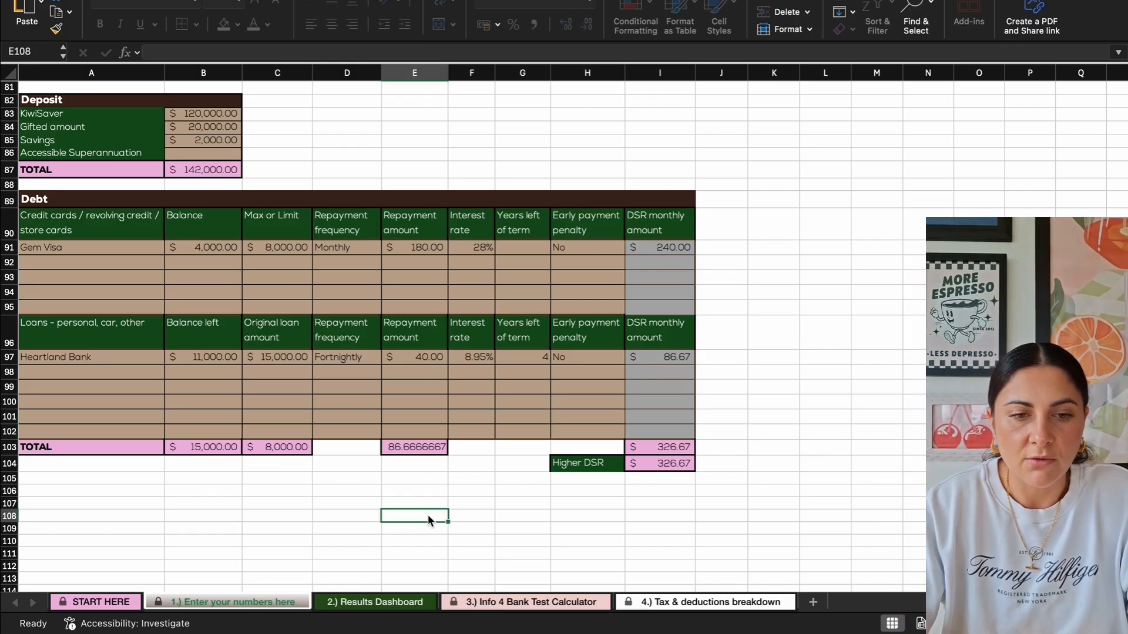
pyautogui.scroll(3, 321, 512)
pyautogui.scroll(20, 320, 515)
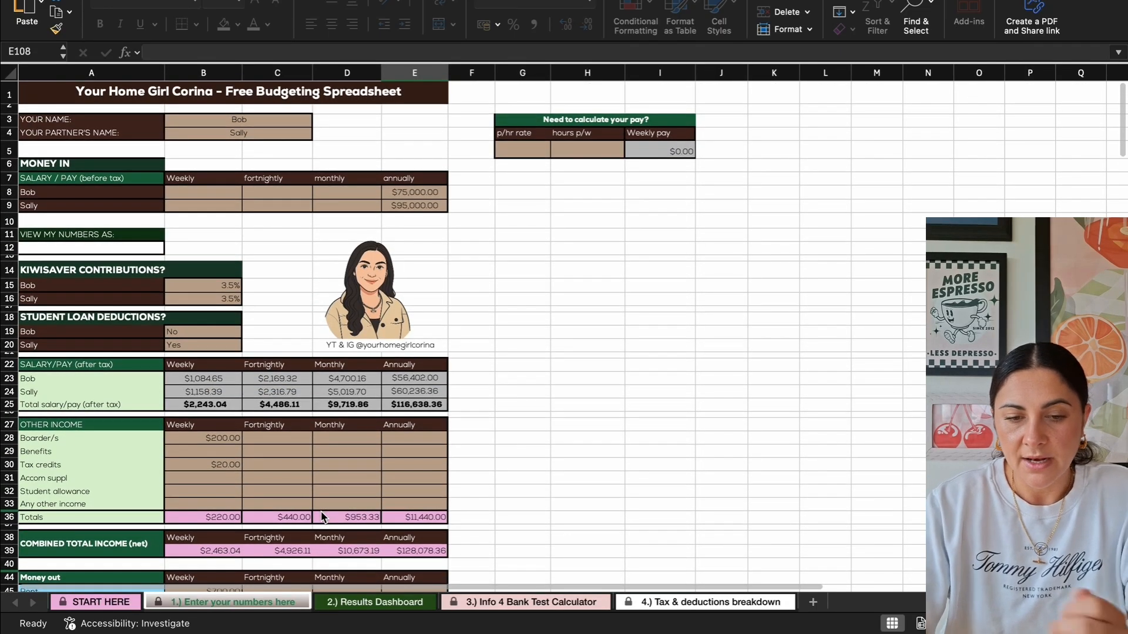
pyautogui.click(382, 604)
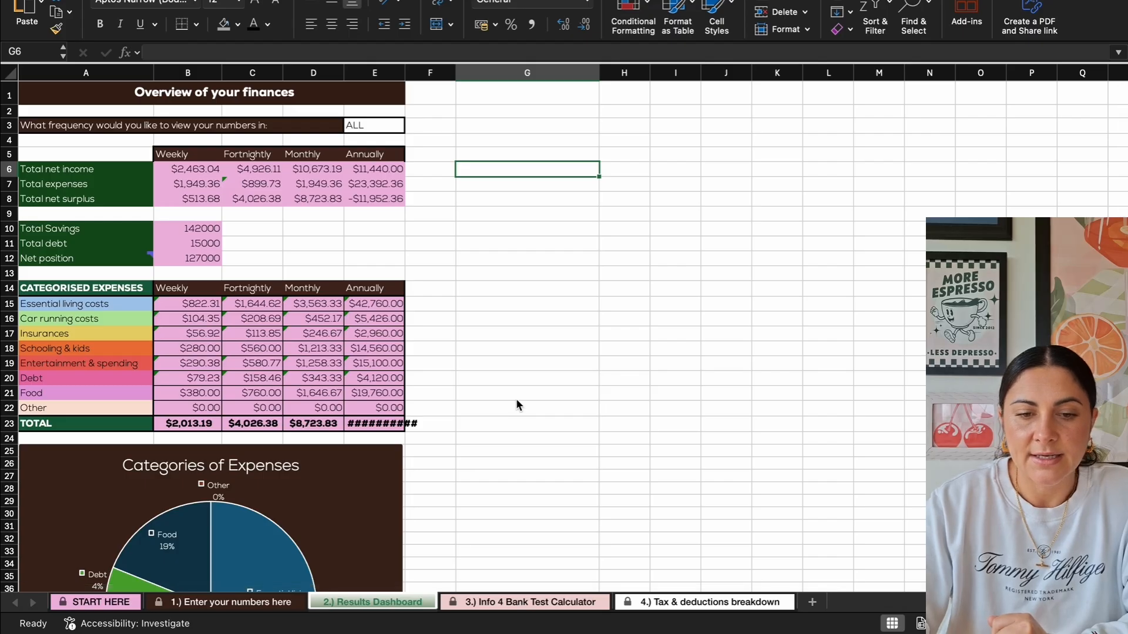
pyautogui.moveTo(404, 80); pyautogui.dragTo(428, 83)
pyautogui.click(514, 281)
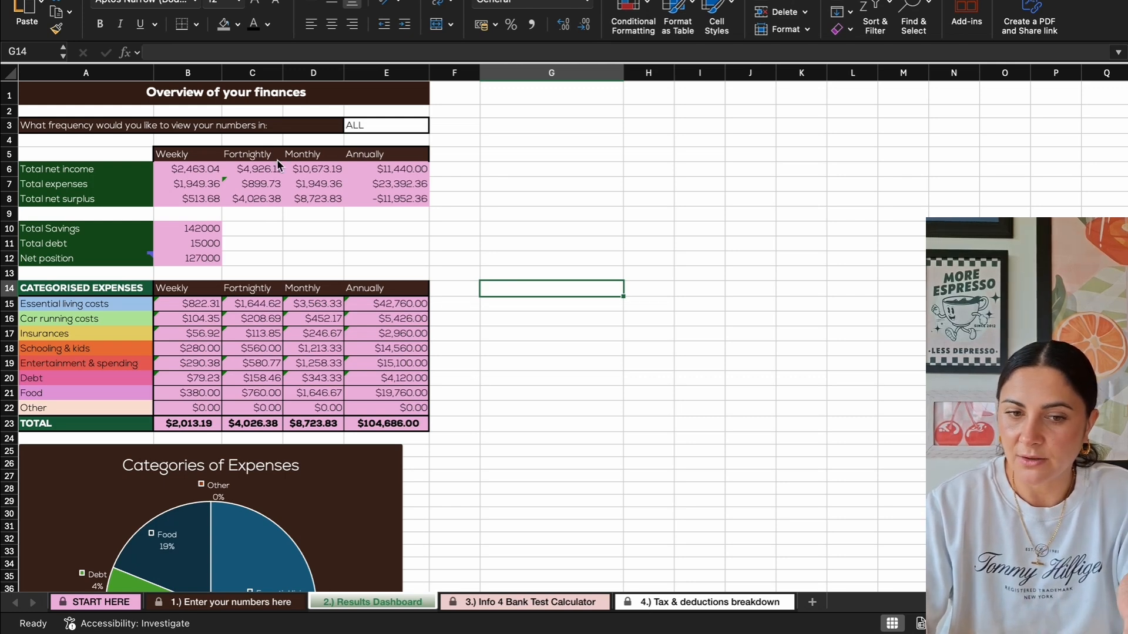
# - Set the frequency for viewing the numbers on the Results Dashboard to Weekly
pyautogui.click(371, 130)
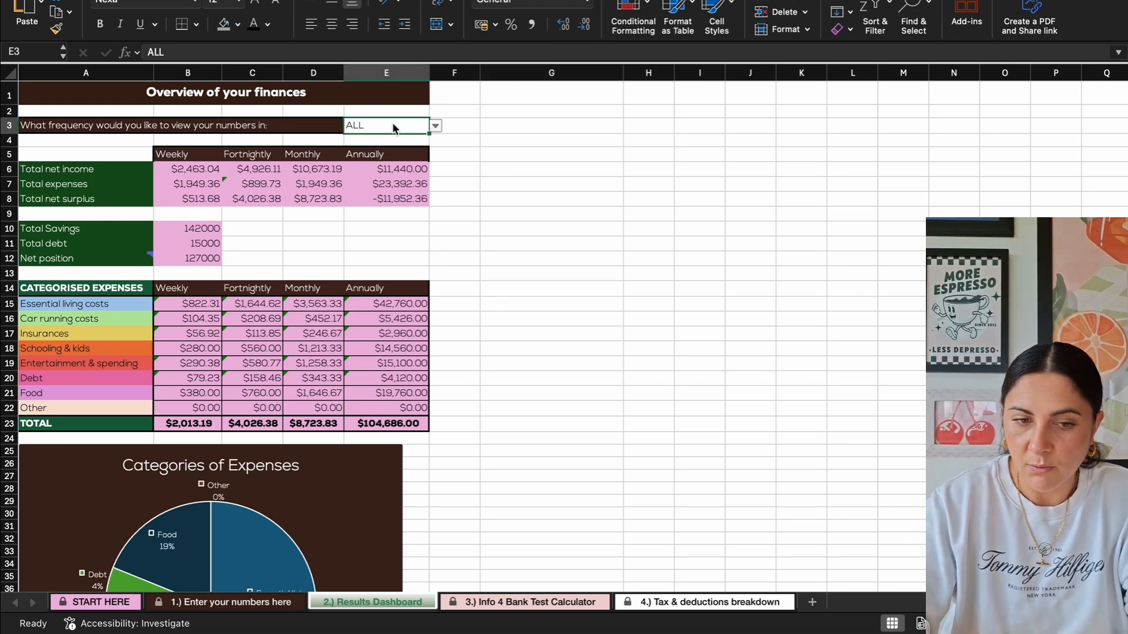
pyautogui.click(435, 125)
pyautogui.click(388, 160)
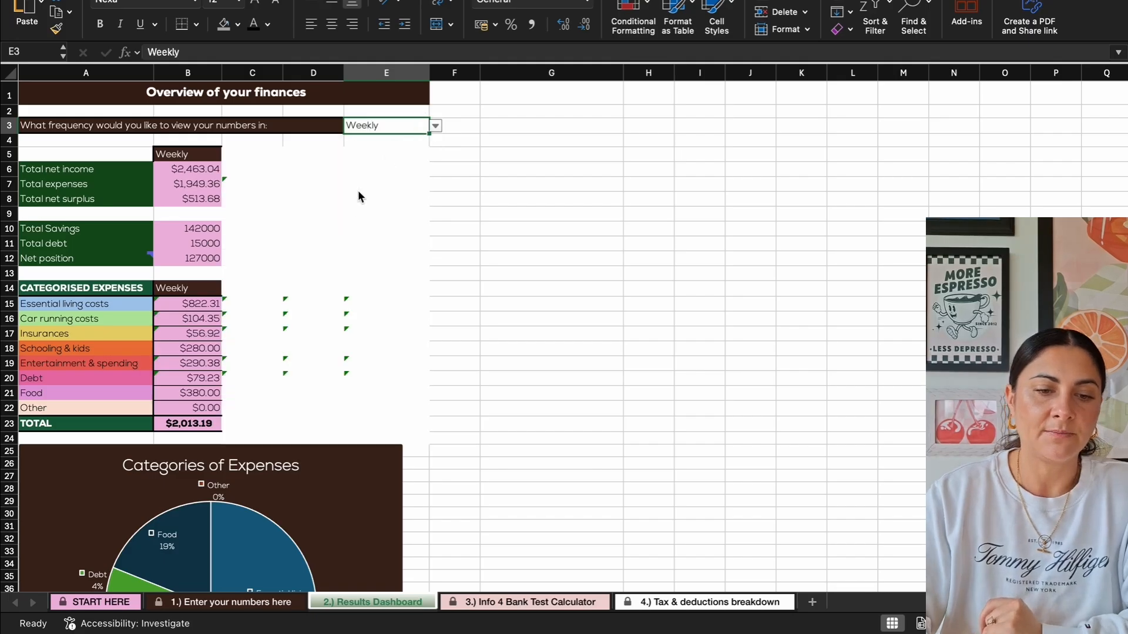
pyautogui.click(472, 258)
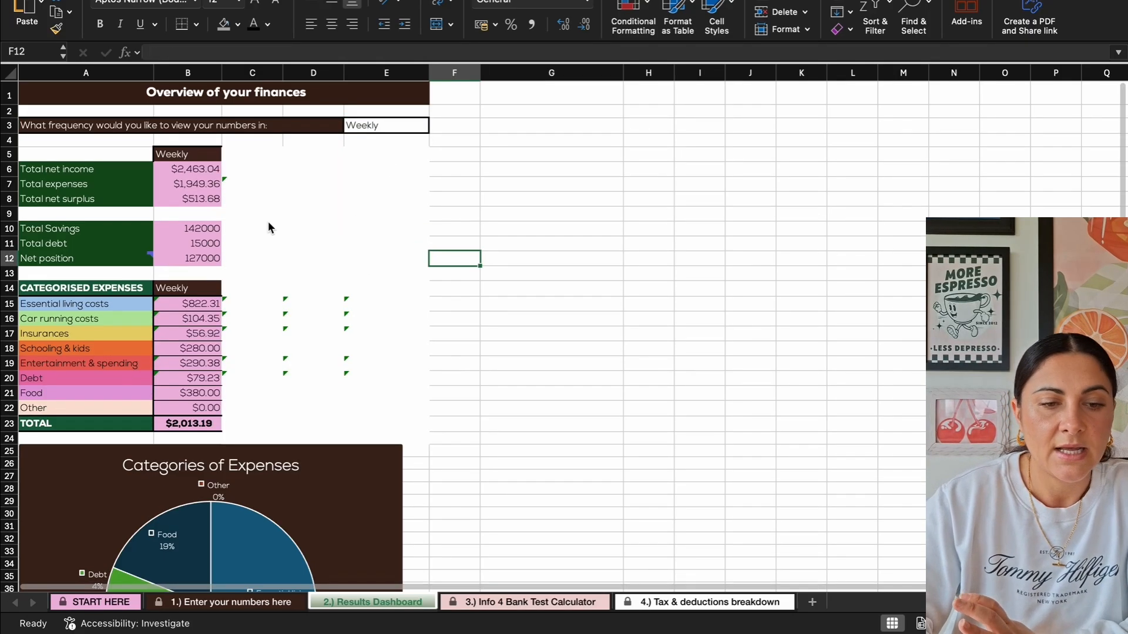
# - Review the weekly totals, savings, debt, categorised expenses and the Categories of Expenses chart on the Results Dashboard
pyautogui.scroll(-3, 284, 218)
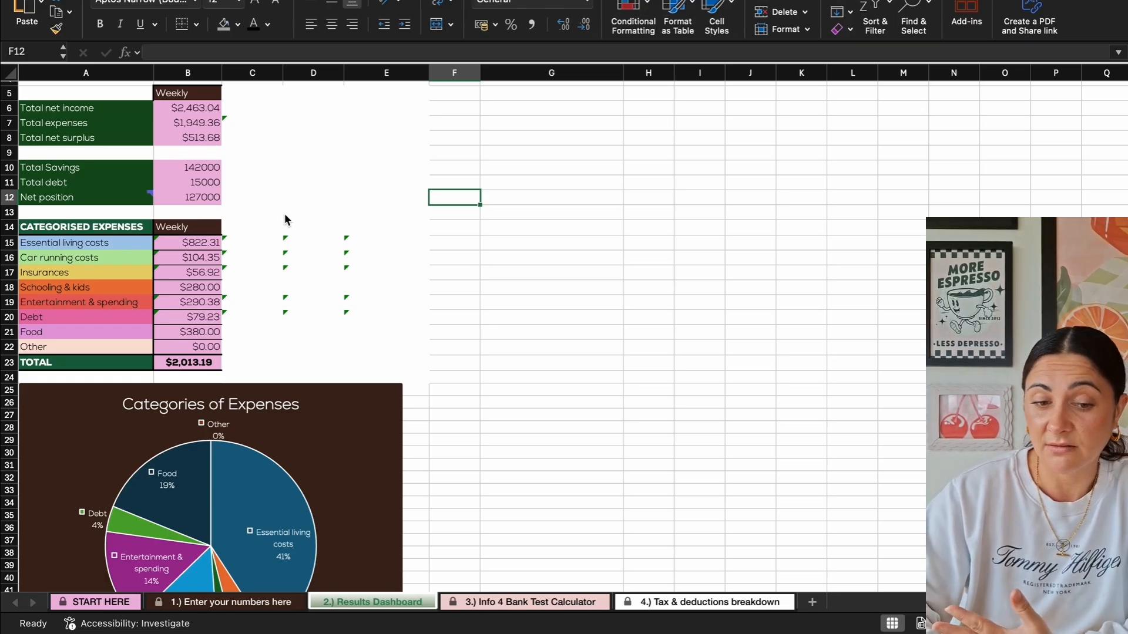
pyautogui.scroll(-1, 278, 242)
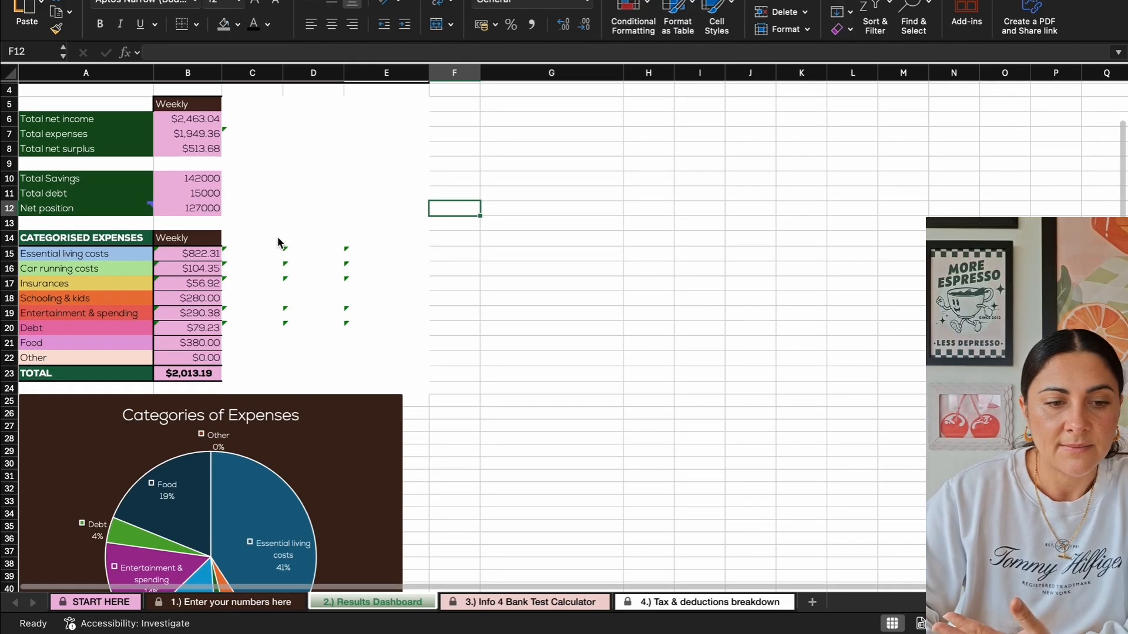
pyautogui.scroll(-3, 278, 242)
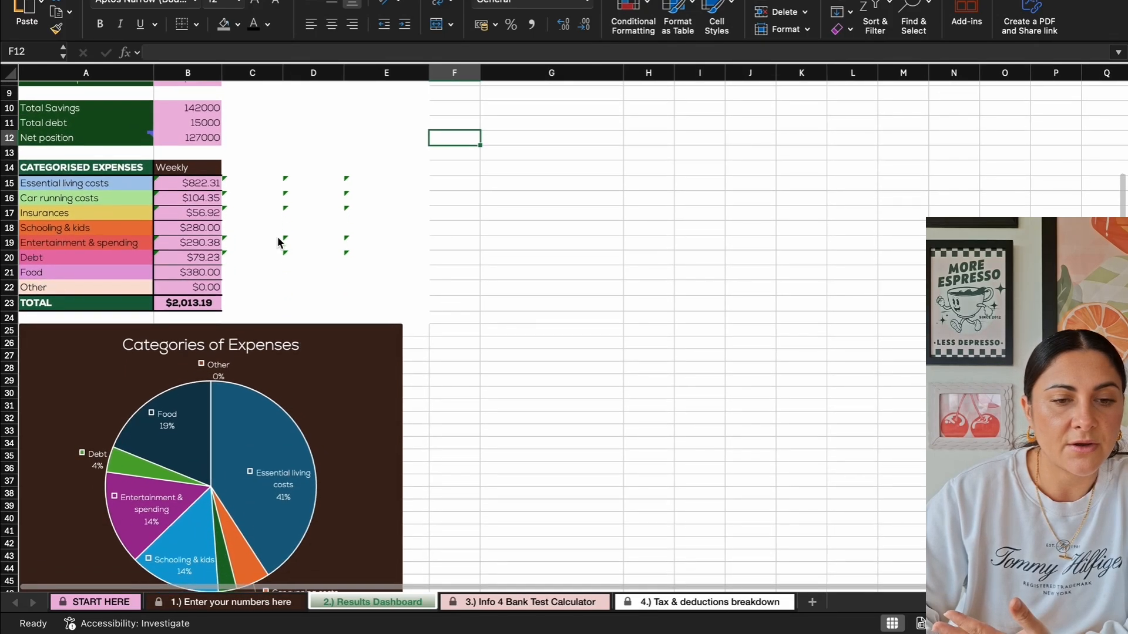
pyautogui.scroll(-1, 278, 241)
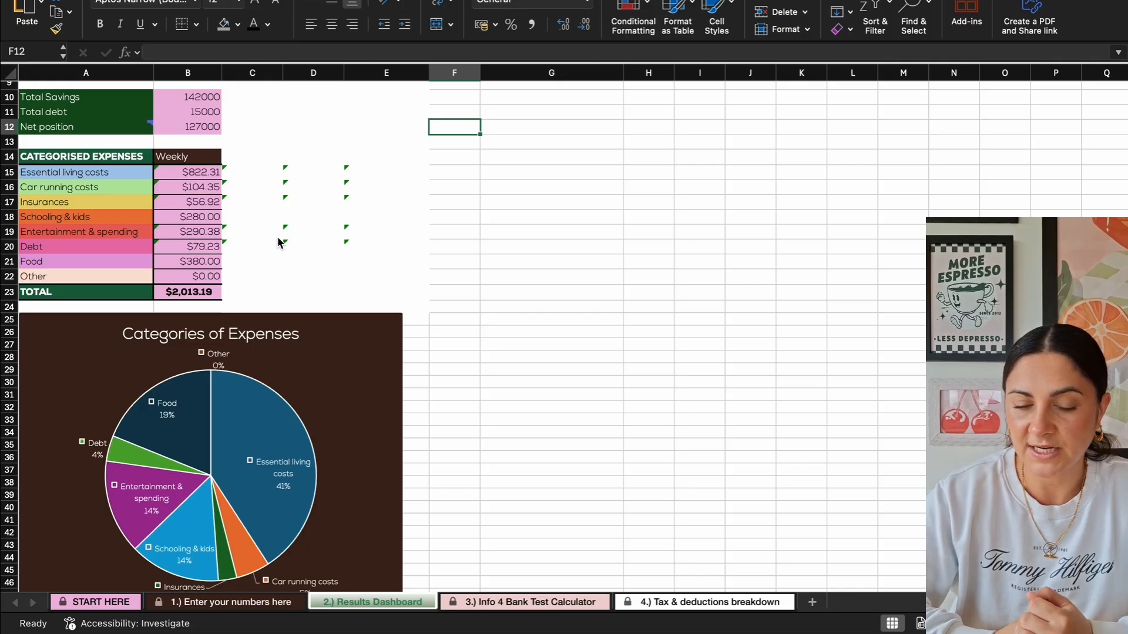
# - Check the income, expense, deposit and debt entries on the Enter your numbers sheet
pyautogui.click(195, 603)
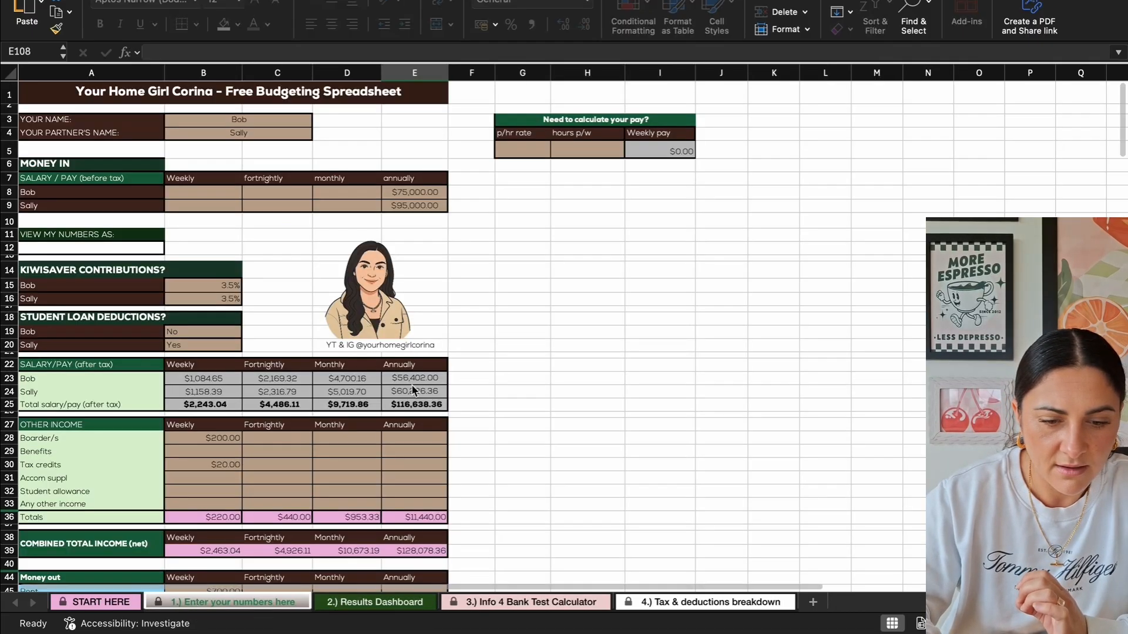
pyautogui.scroll(-10, 533, 453)
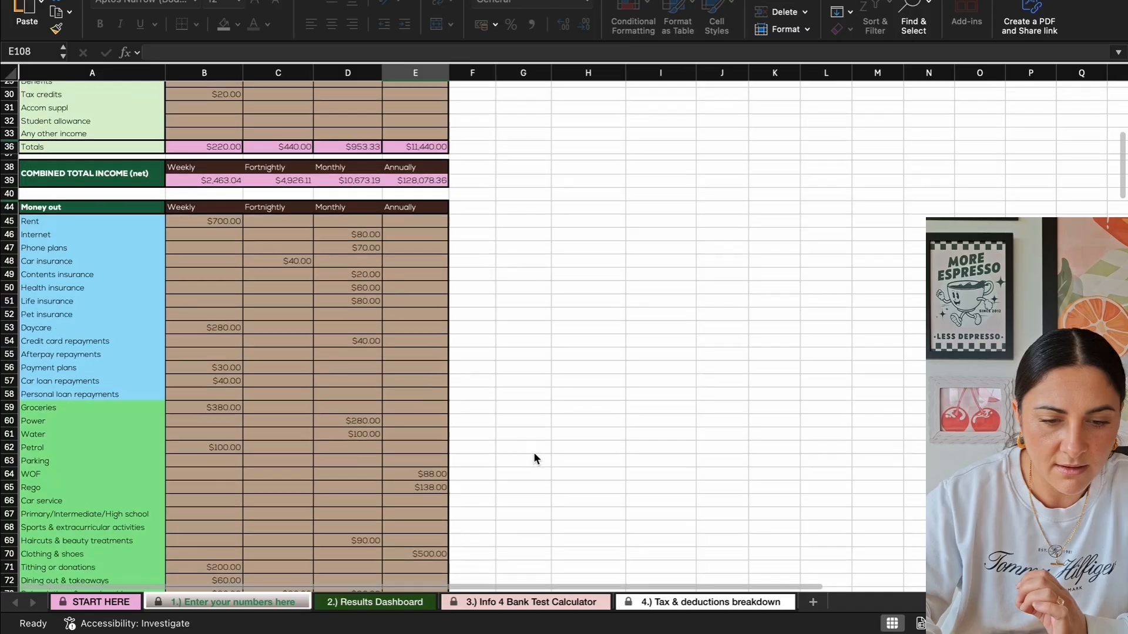
pyautogui.scroll(-8, 535, 459)
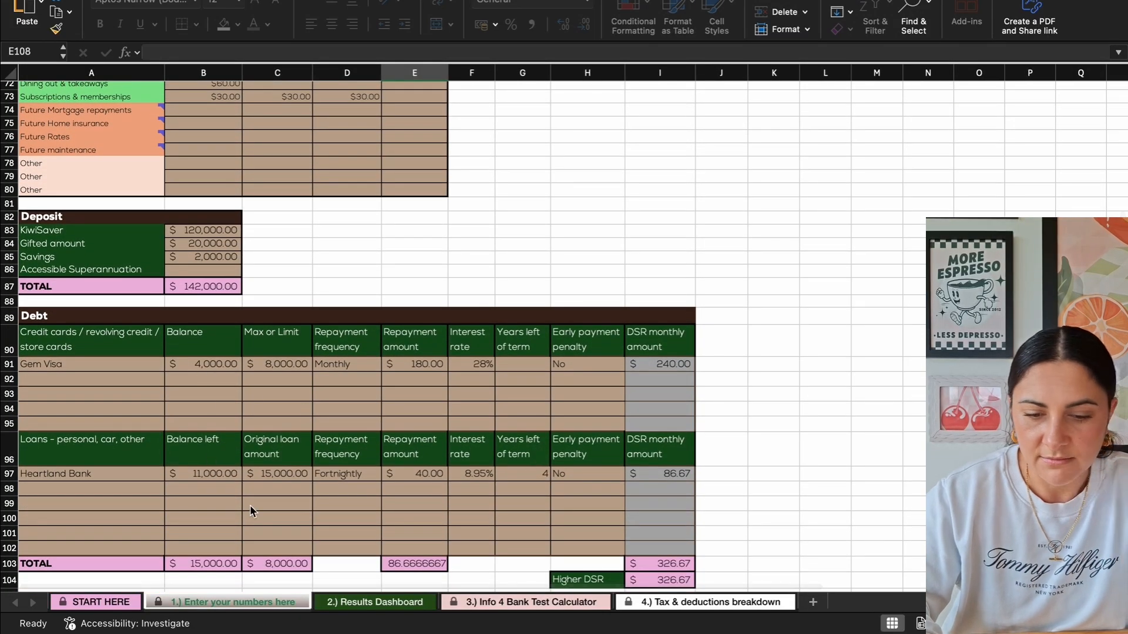
# - Go back to the Results Dashboard and compare the weekly surplus and net position with the categorised expenses and their pie chart
pyautogui.click(392, 611)
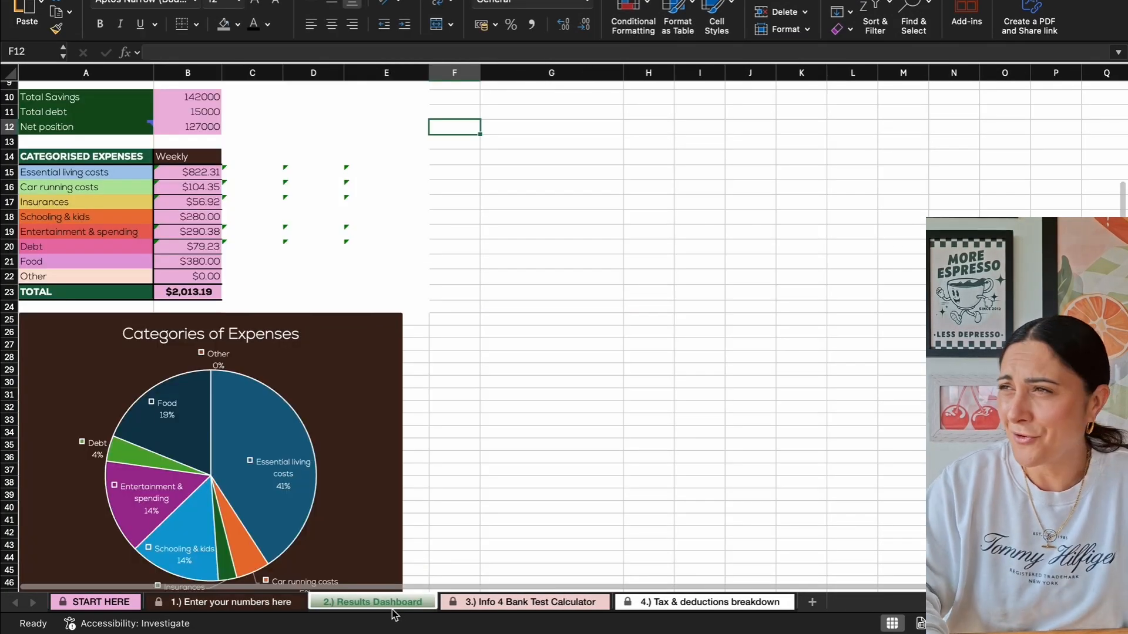
pyautogui.scroll(3, 412, 430)
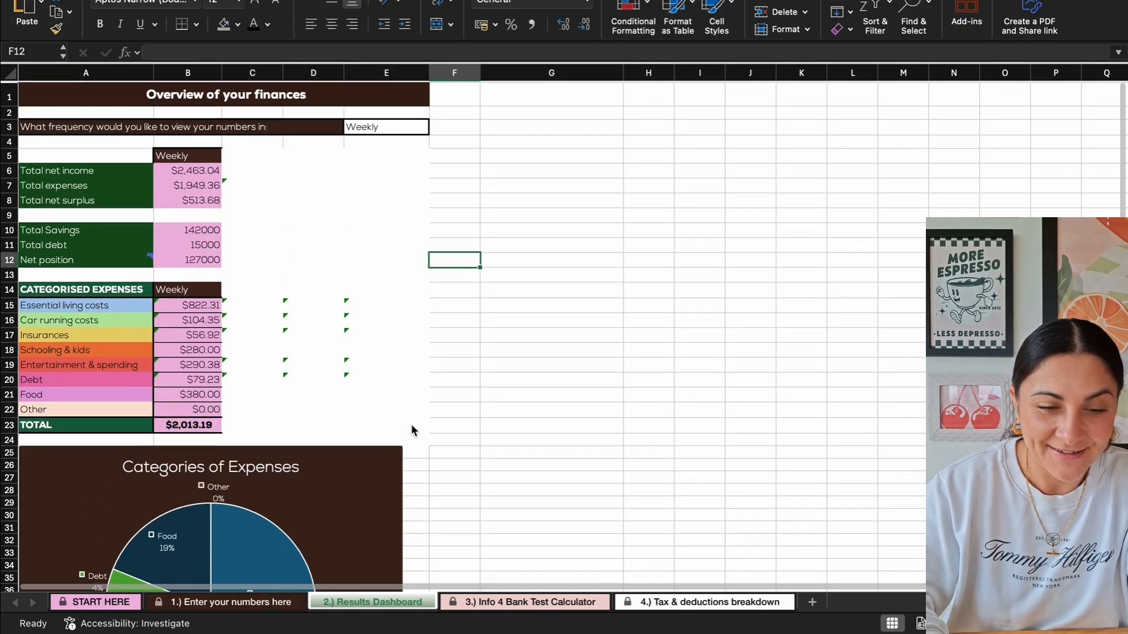
pyautogui.scroll(-1, 411, 425)
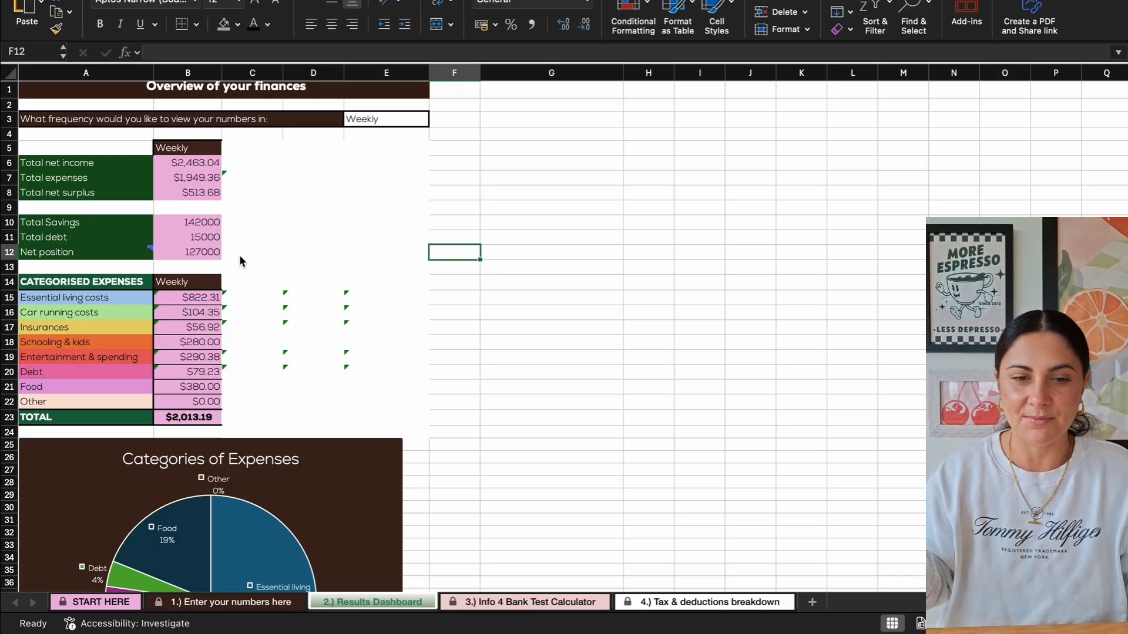
pyautogui.scroll(-3, 280, 190)
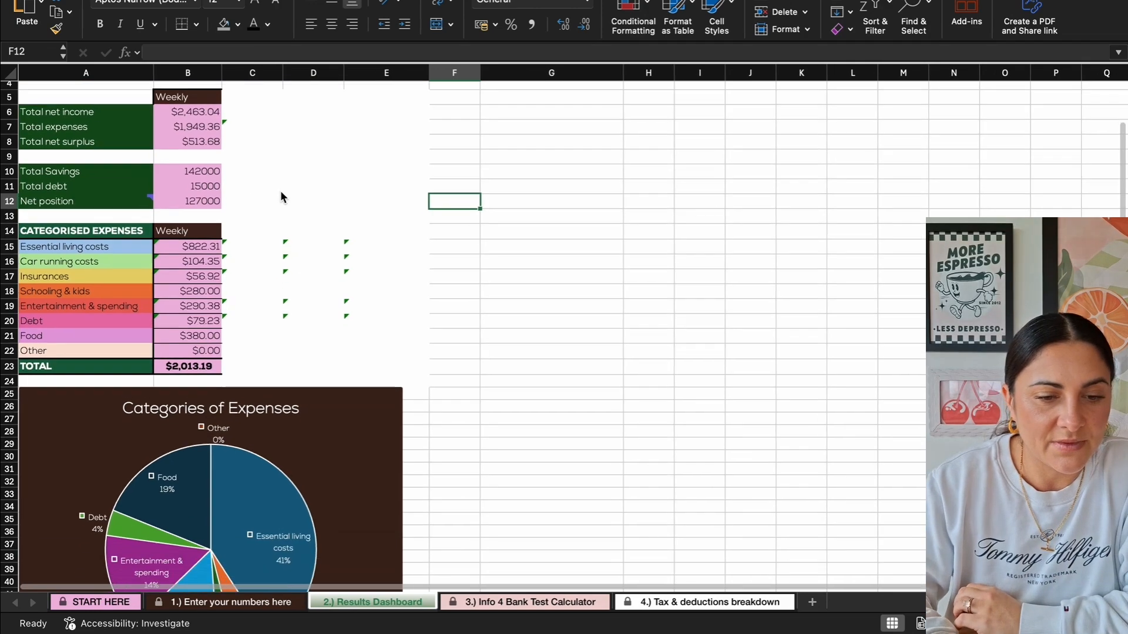
pyautogui.scroll(-4, 281, 195)
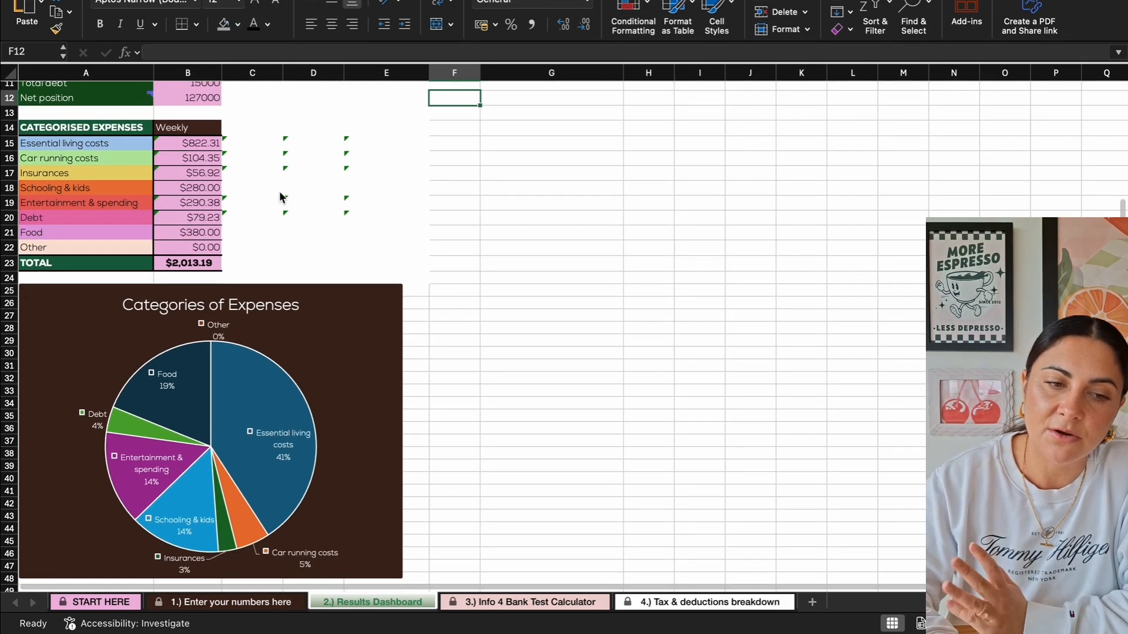
pyautogui.scroll(-1, 564, 458)
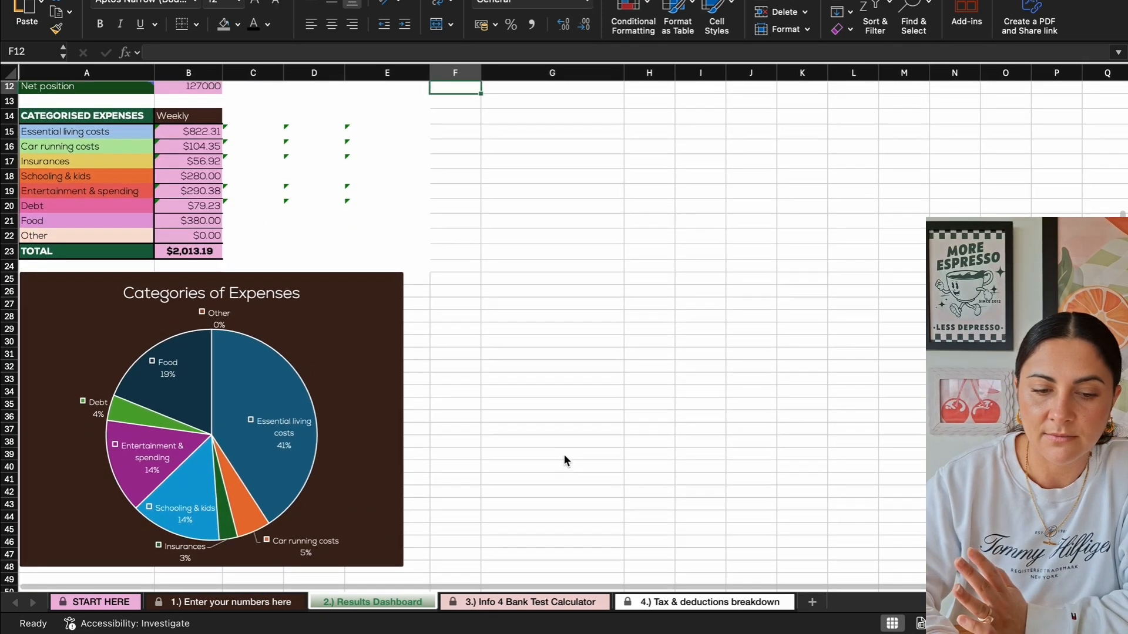
pyautogui.scroll(-1, 564, 460)
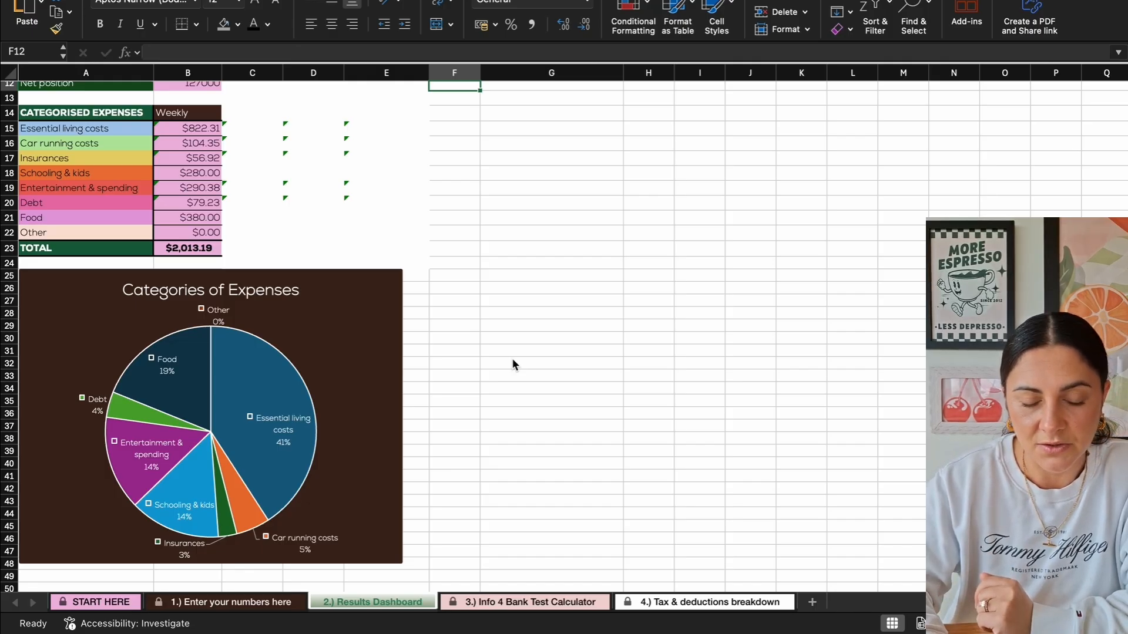
pyautogui.scroll(1, 512, 393)
pyautogui.scroll(3, 511, 392)
pyautogui.scroll(-2, 511, 392)
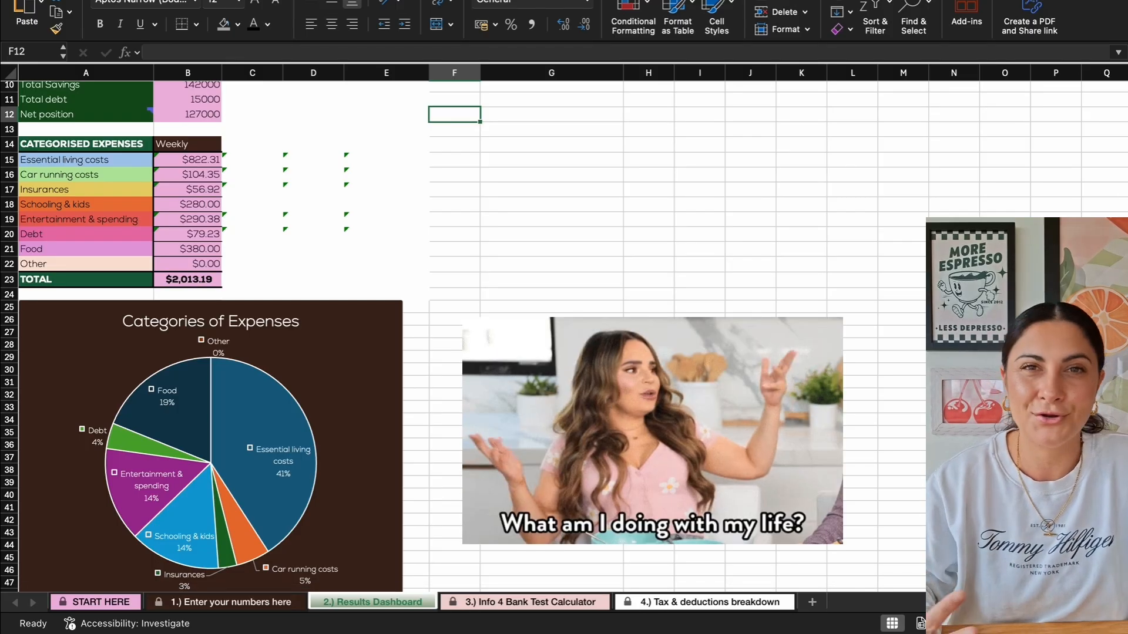
pyautogui.scroll(-2, 511, 392)
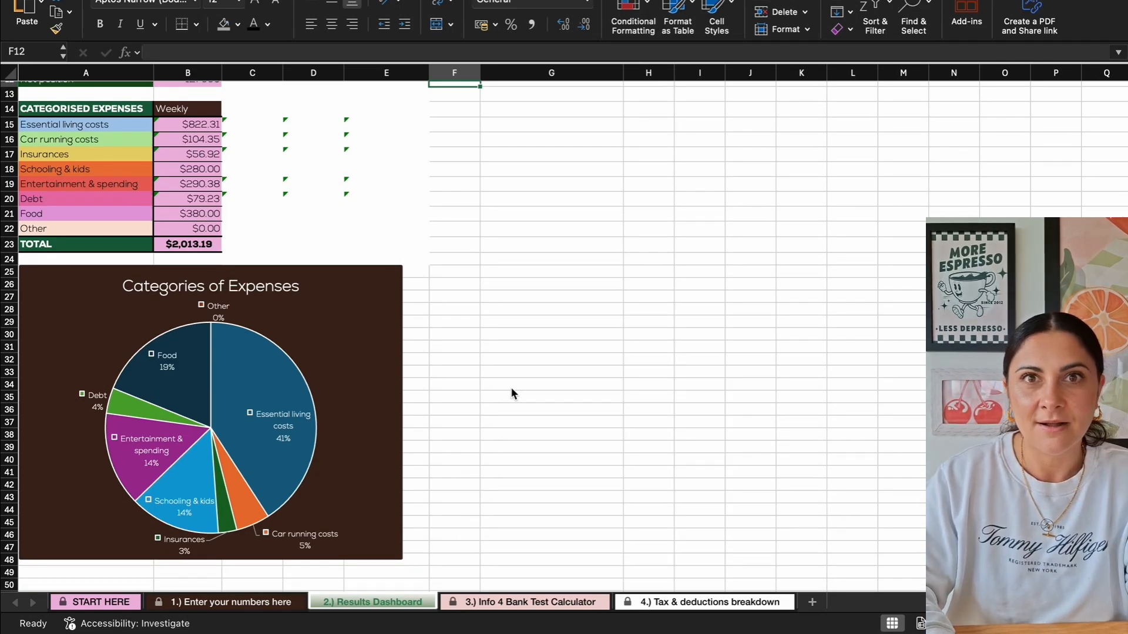
pyautogui.scroll(5, 511, 392)
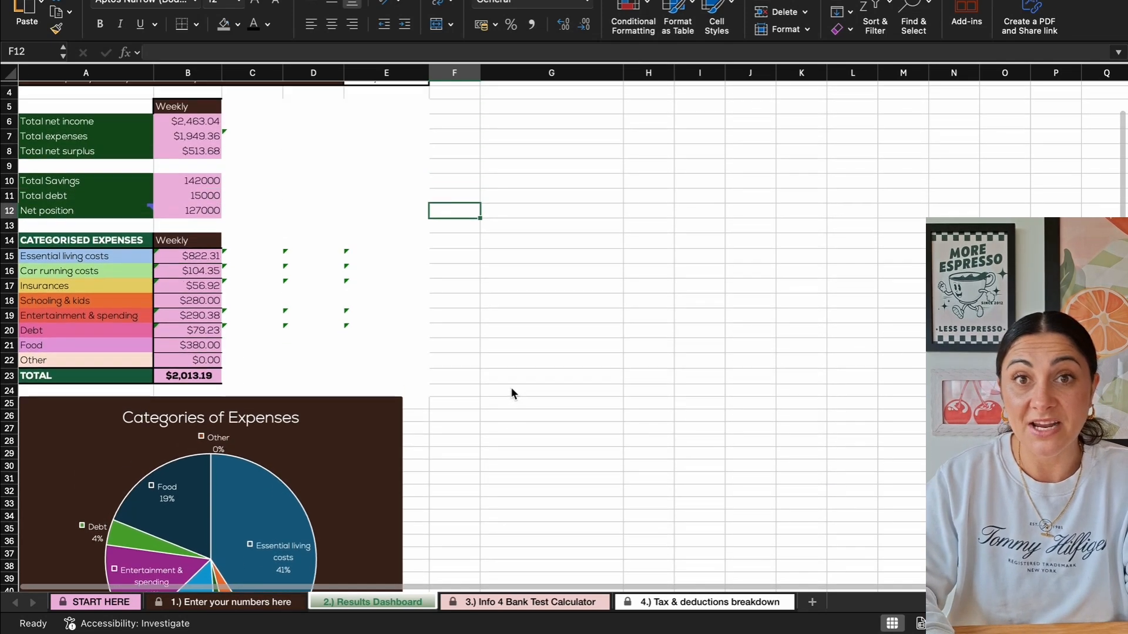
pyautogui.scroll(-4, 511, 388)
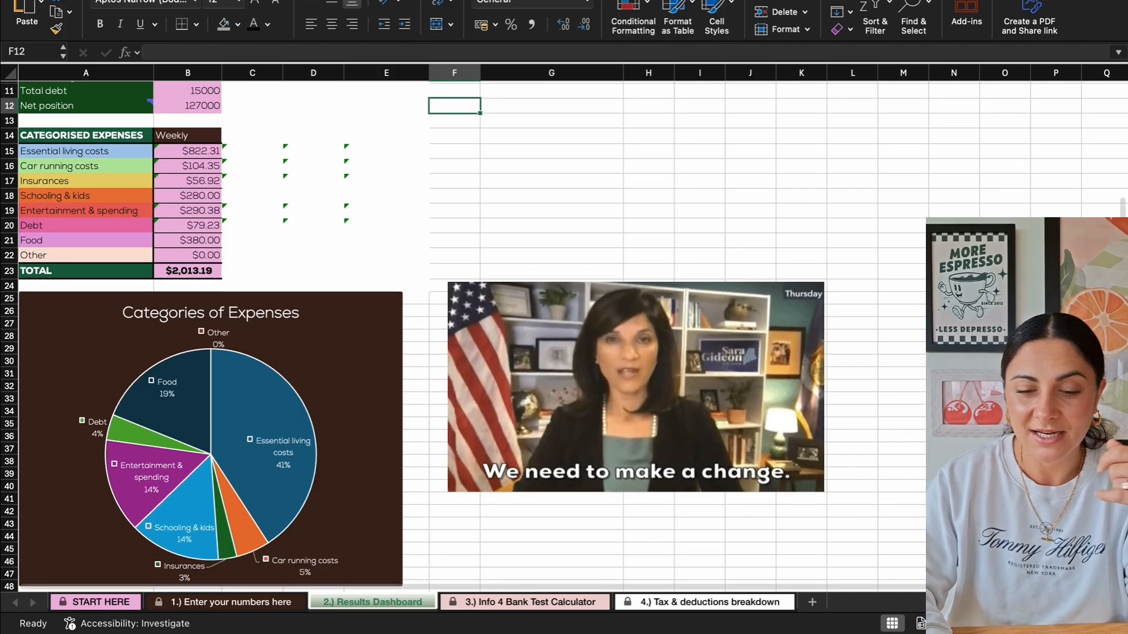
pyautogui.scroll(1, 511, 388)
pyautogui.scroll(3, 511, 388)
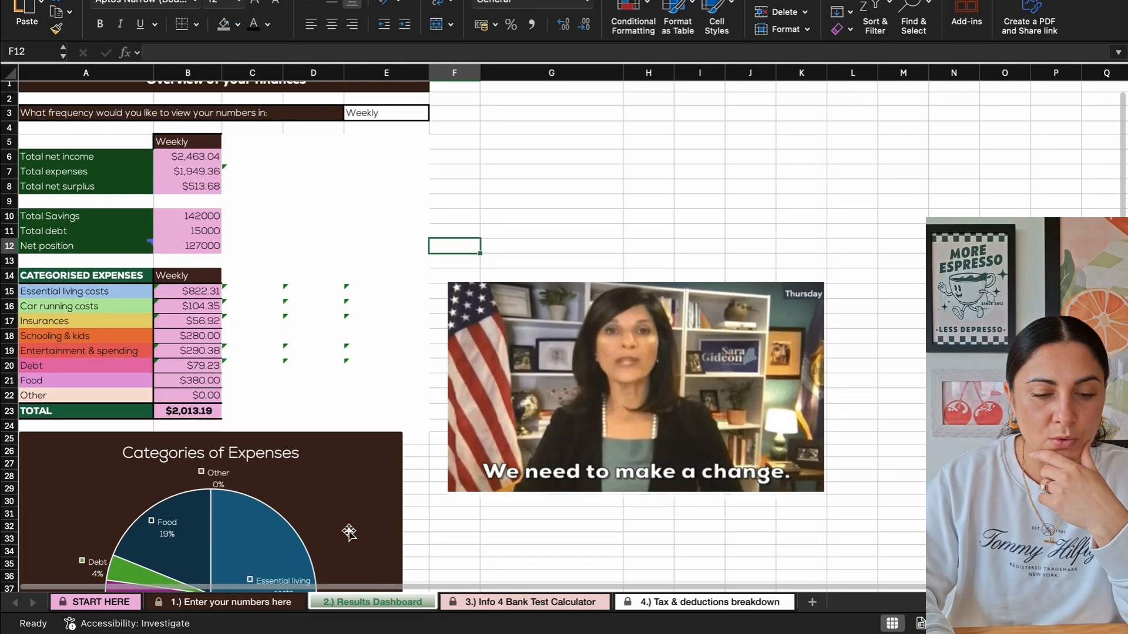
# - Return to the Enter your numbers sheet and look over the couple's income section
pyautogui.click(237, 605)
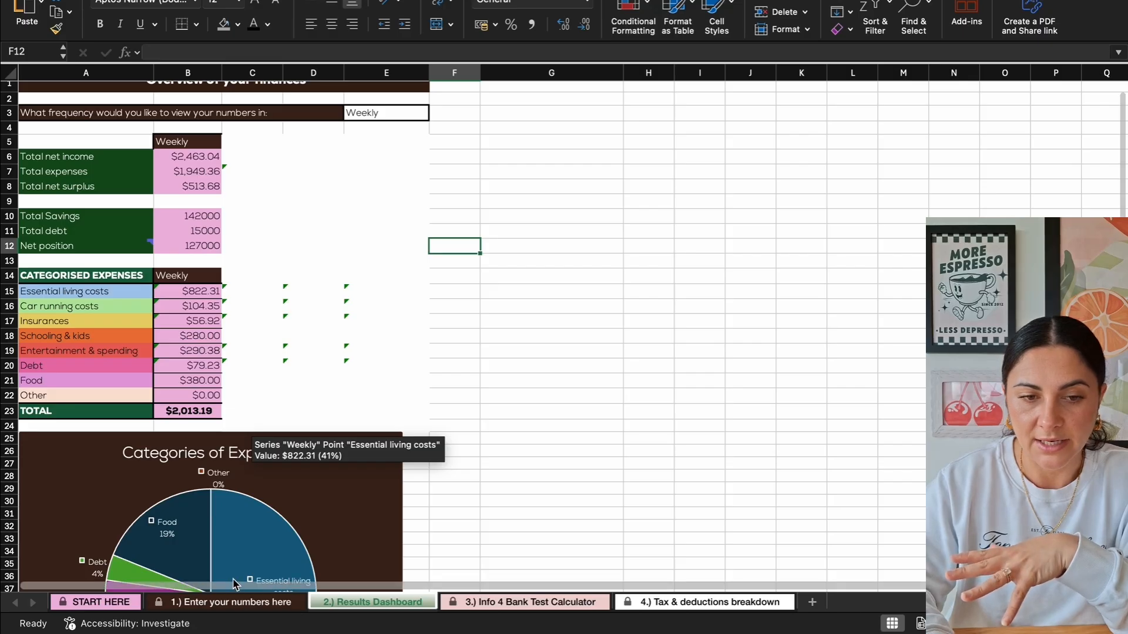
pyautogui.scroll(5, 263, 470)
pyautogui.scroll(5, 264, 473)
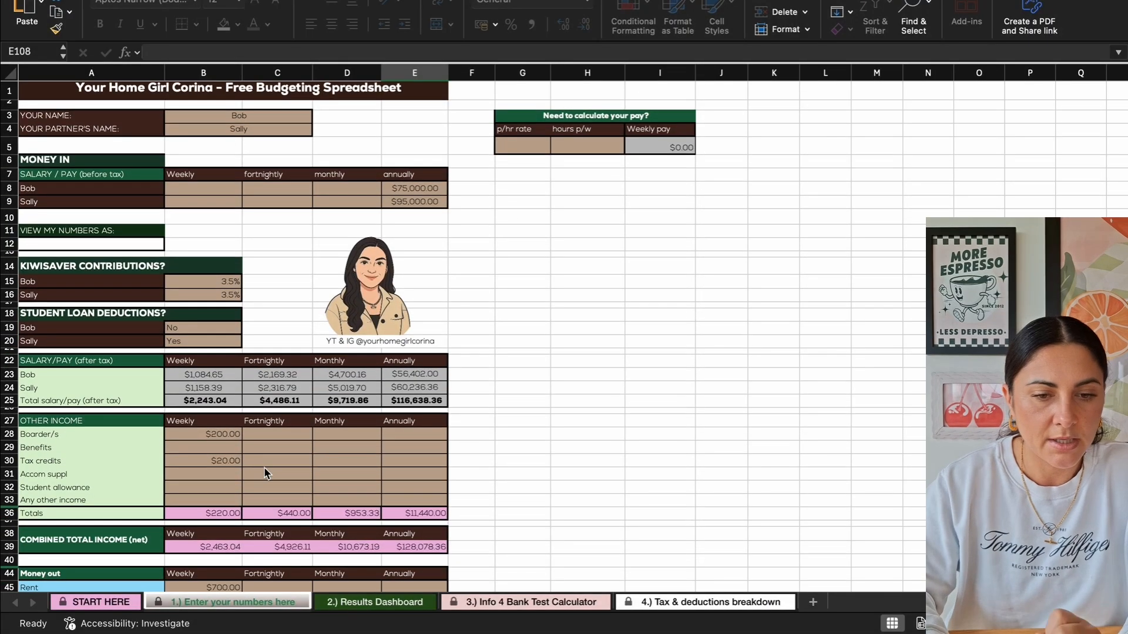